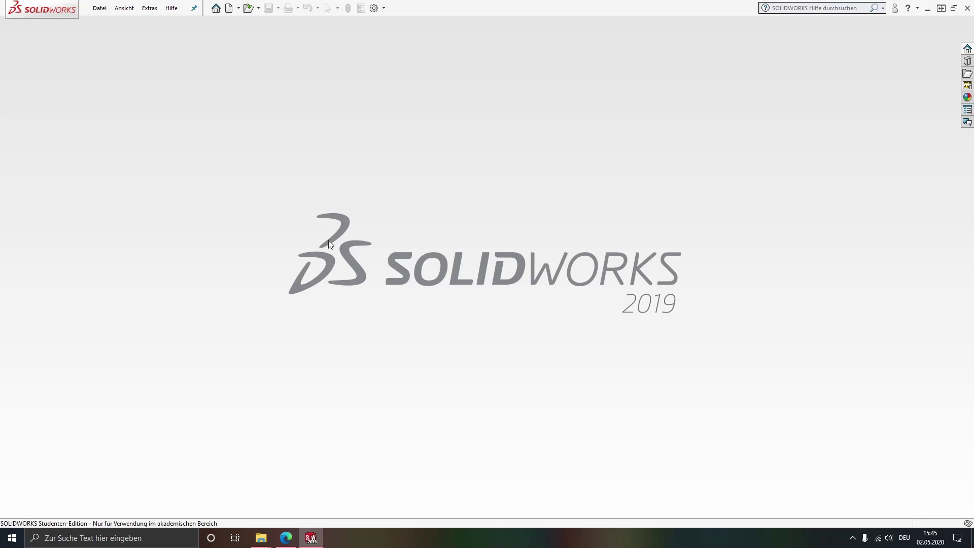
- Create a new part and begin a line sketch on the right plane
left_click(230, 8)
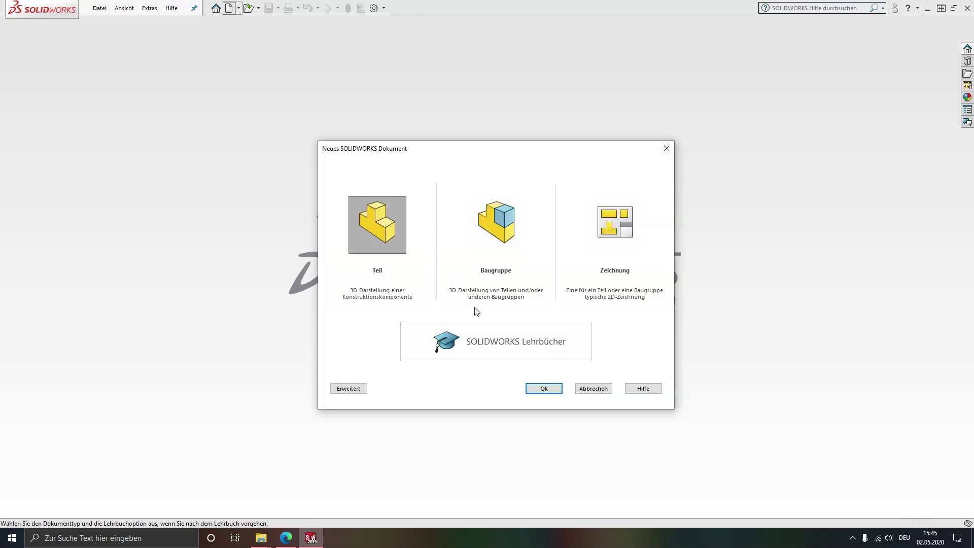
left_click(527, 389)
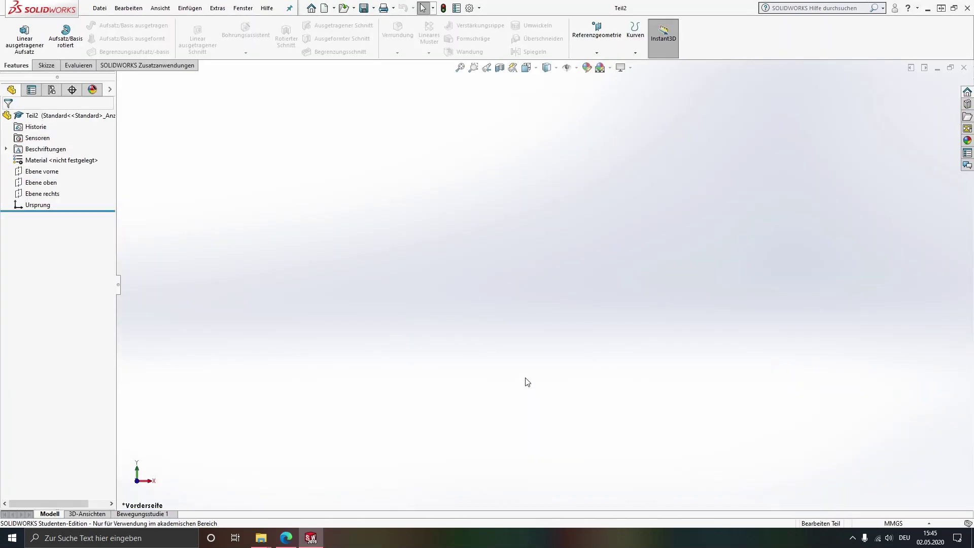
left_click(46, 193)
left_click(62, 187)
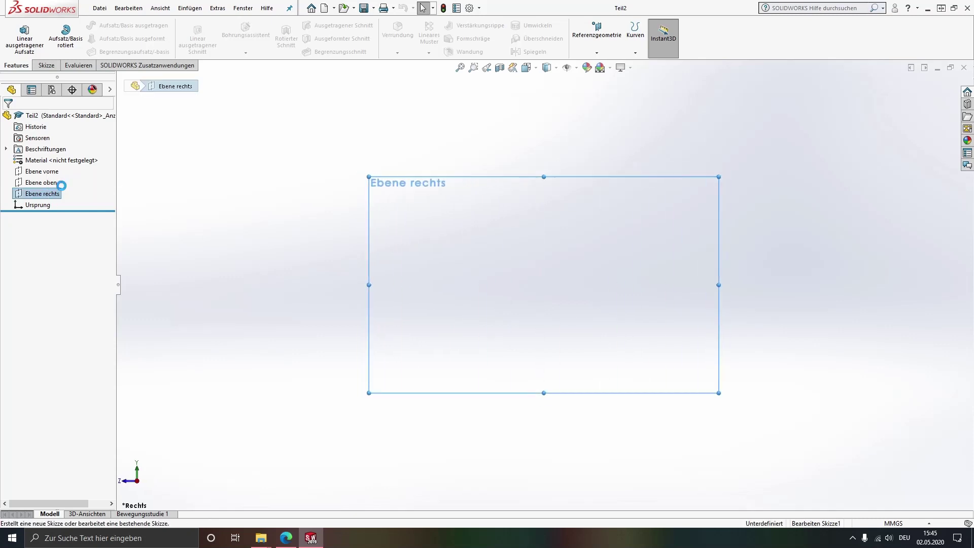
left_click(66, 26)
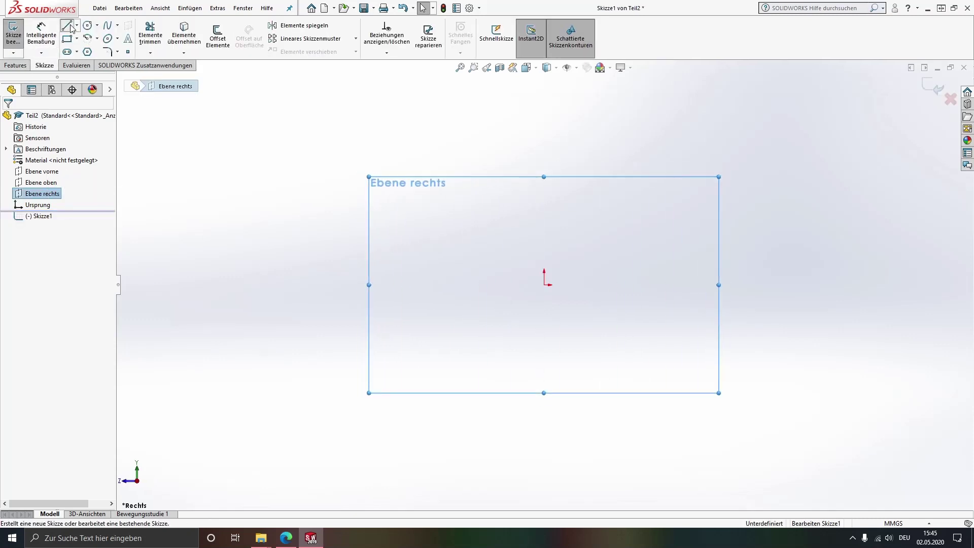
- Draw a closed five-segment outline from the origin with a sloped top-left edge
left_click(545, 284)
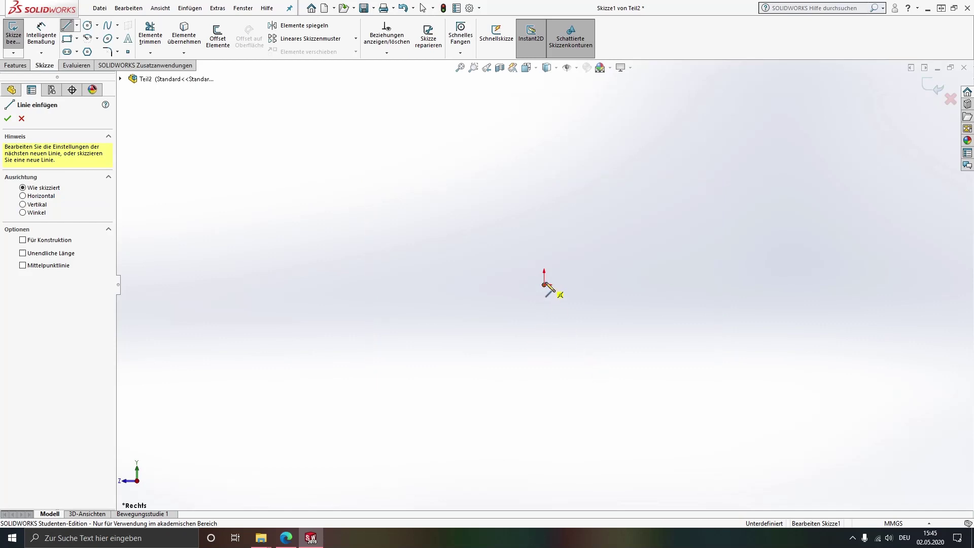
left_click(758, 284)
left_click(759, 157)
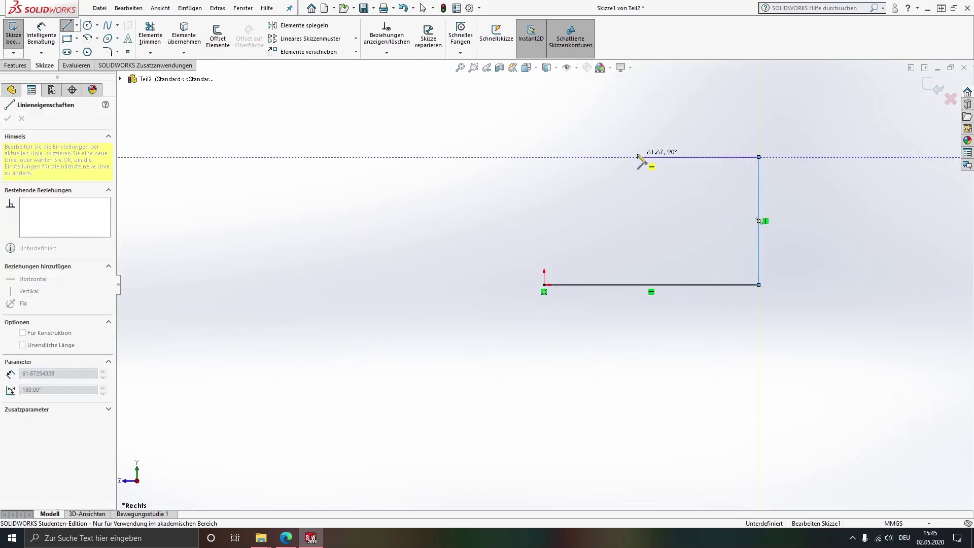
left_click(637, 157)
left_click(544, 196)
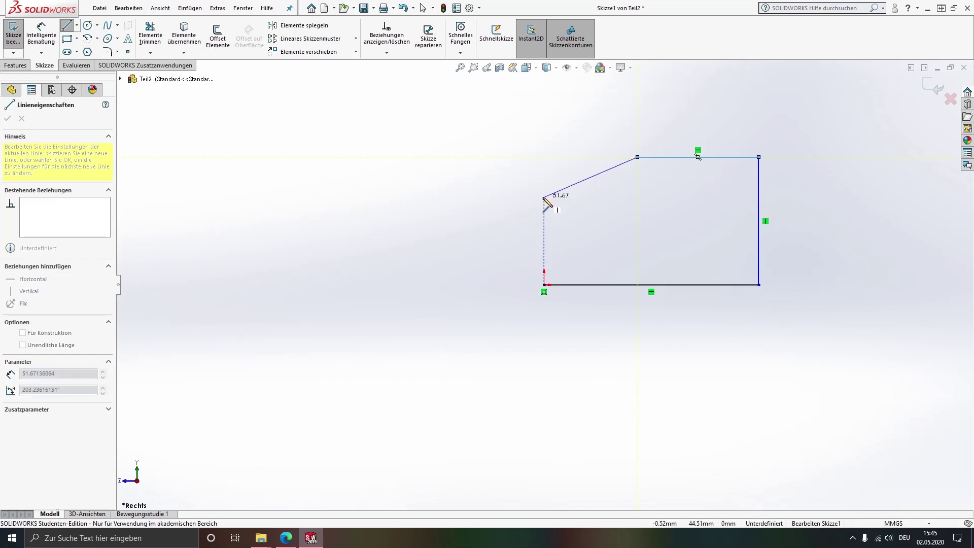
left_click(544, 285)
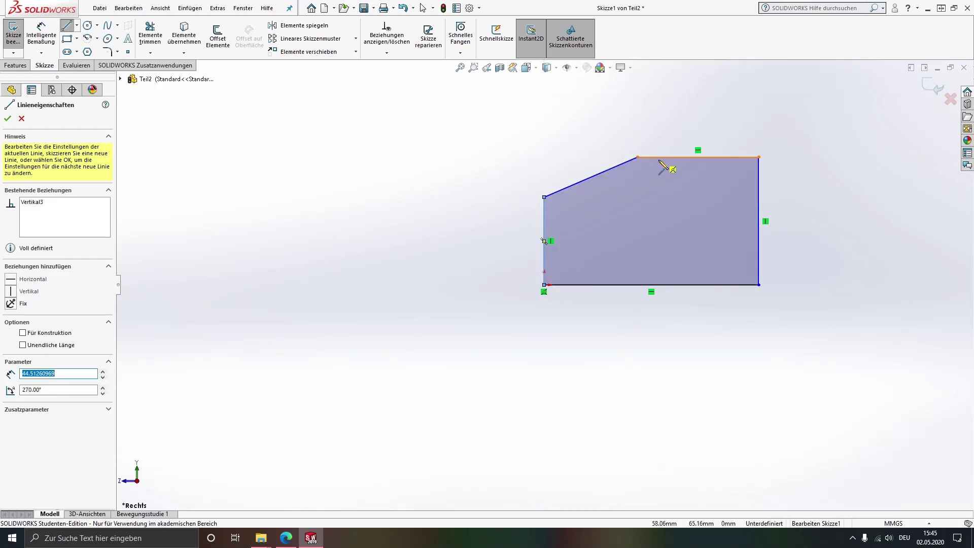
middle_click_drag(690, 188, 580, 246, "ctrl")
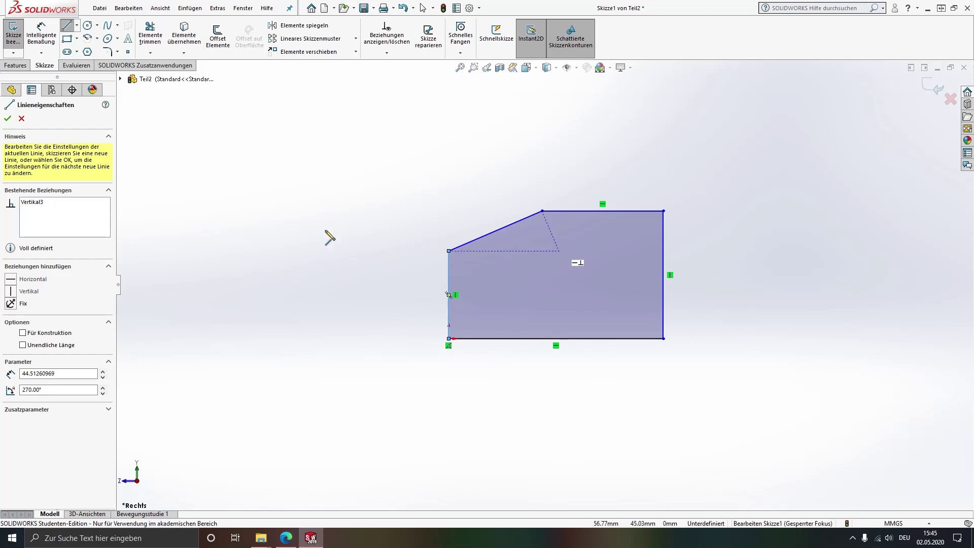
left_click(41, 35)
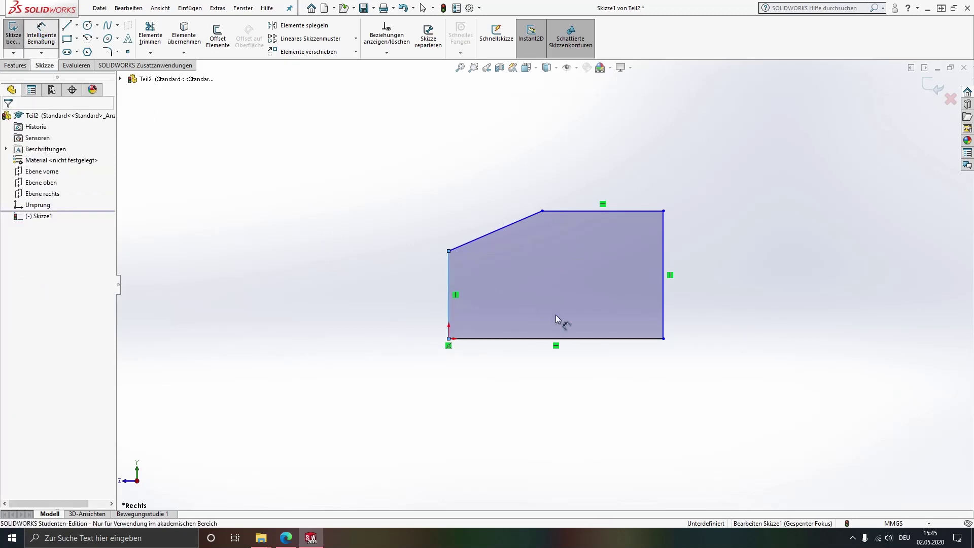
- Dimension the right edge height to 111 mm and the slope angle to 25°
left_click(664, 311)
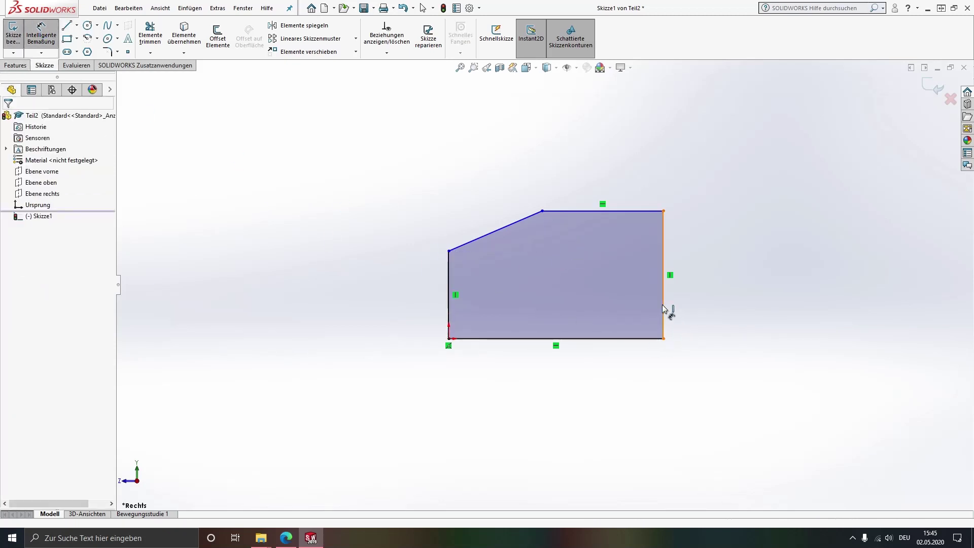
left_click(736, 305)
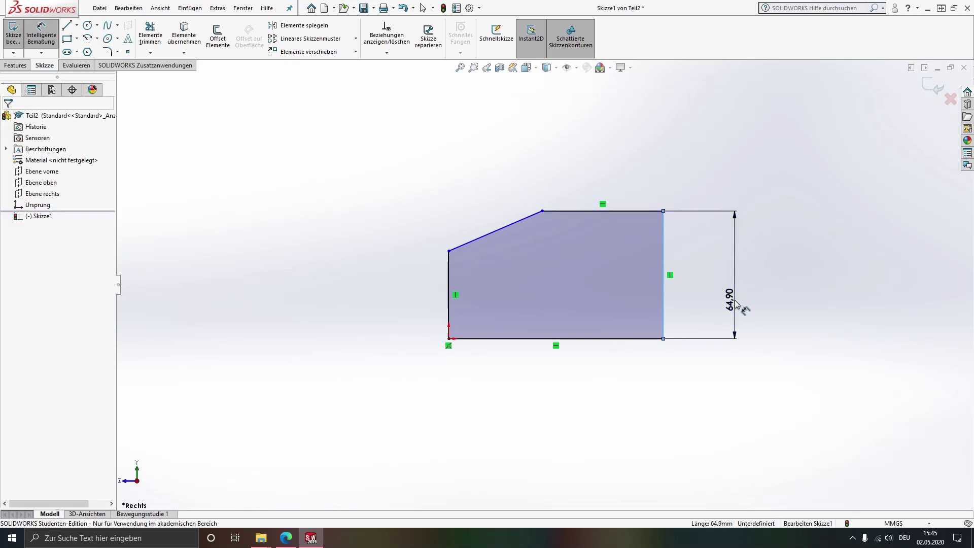
type("111")
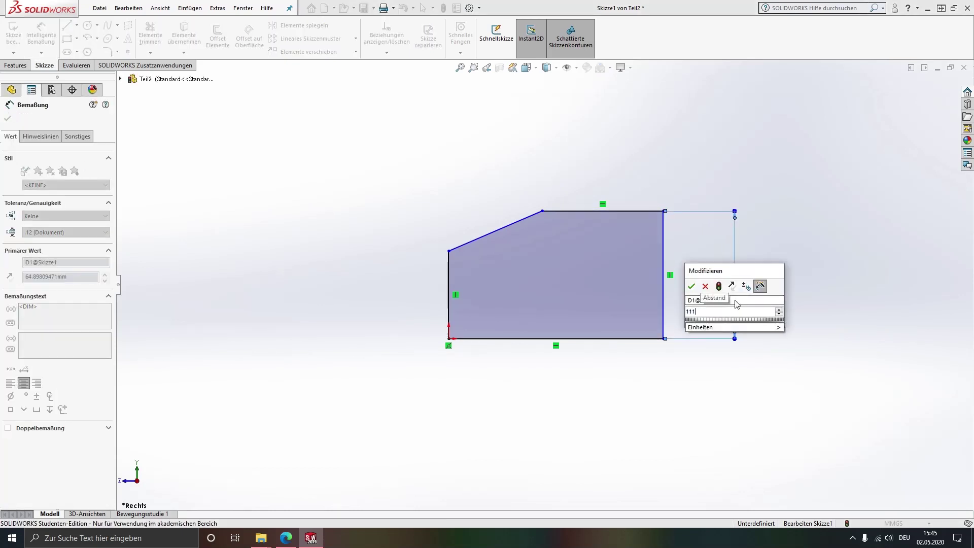
key("Return")
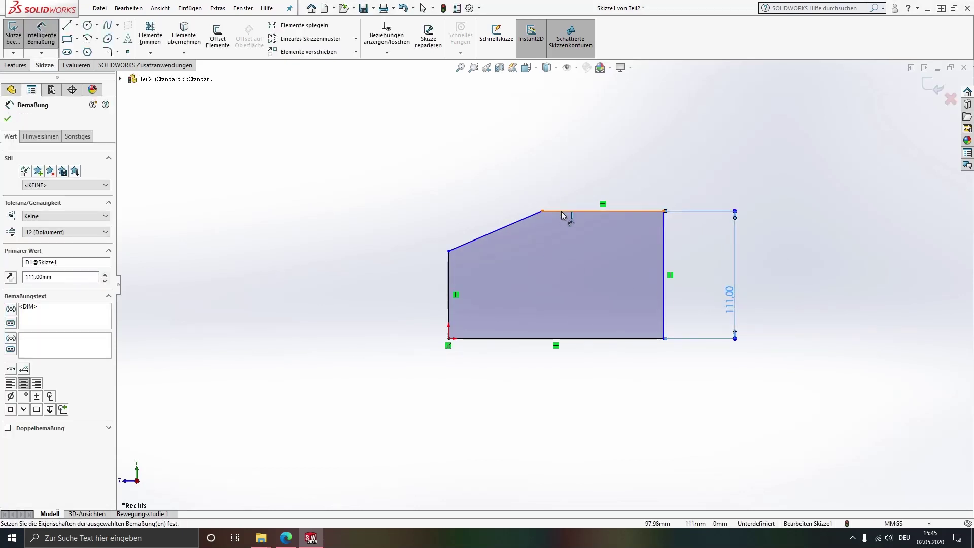
left_click(536, 219)
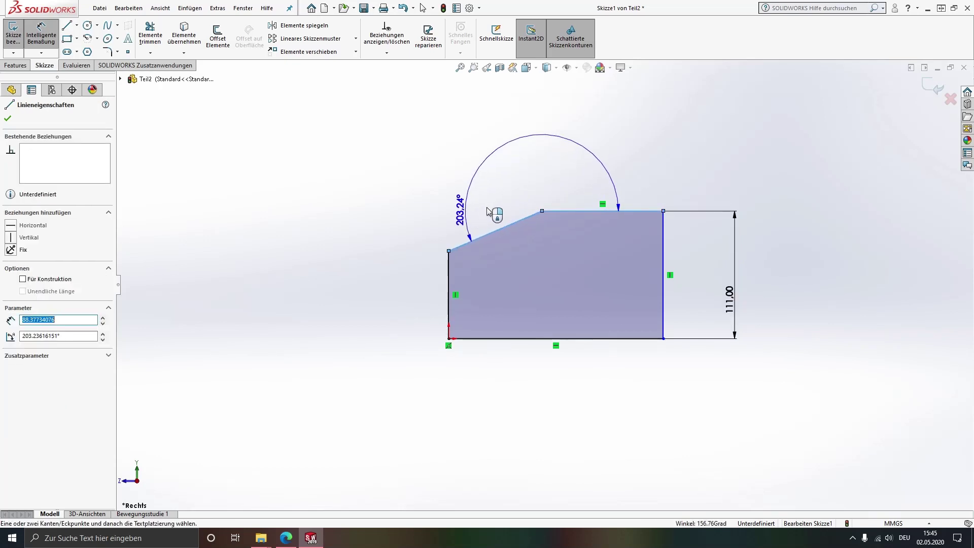
left_click(487, 227)
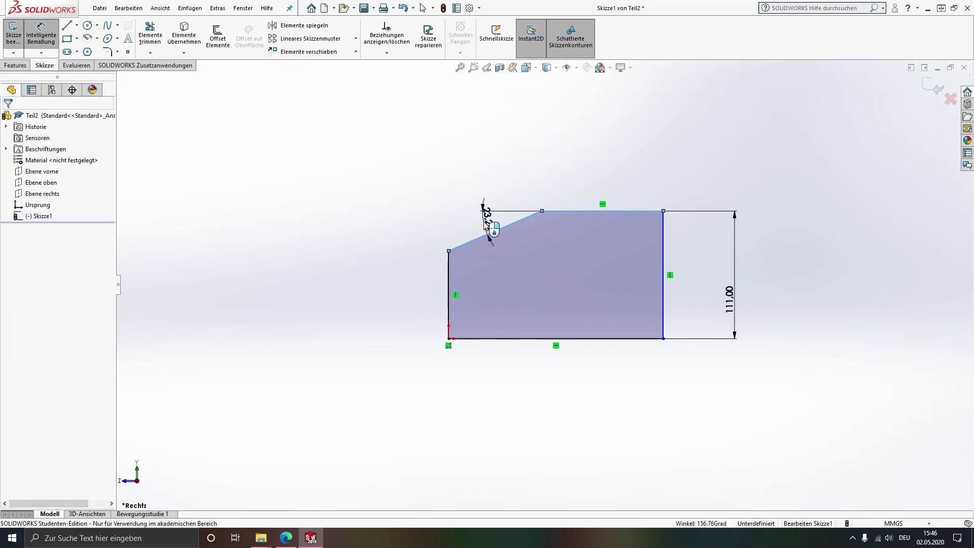
type("25")
key("Return")
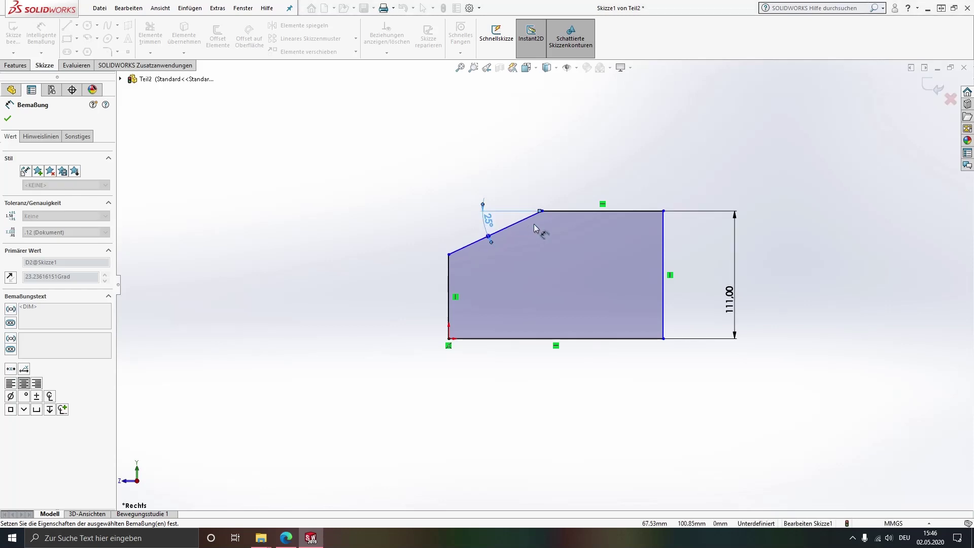
- Dimension the top edge to 100 mm and the overall width to 203 mm
left_click(542, 211)
left_click(664, 248)
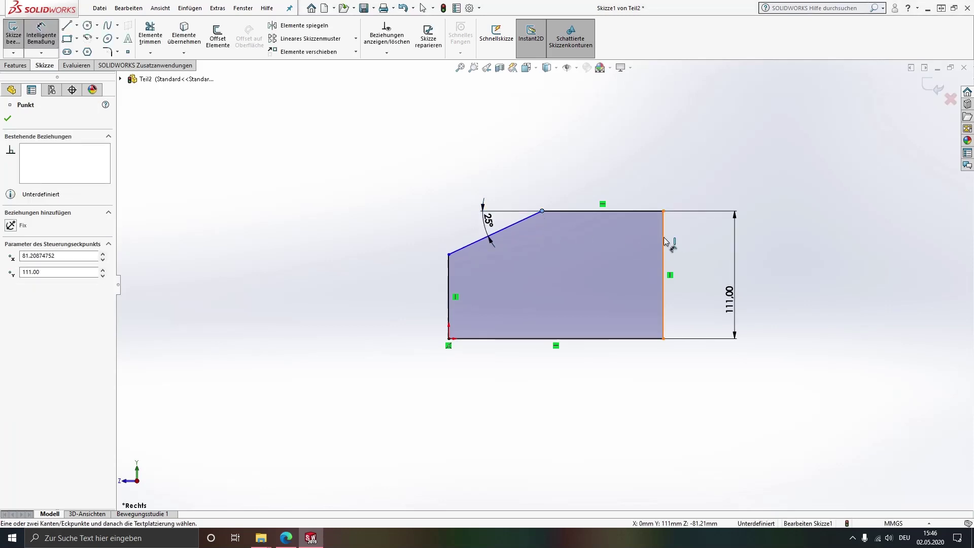
left_click(597, 237)
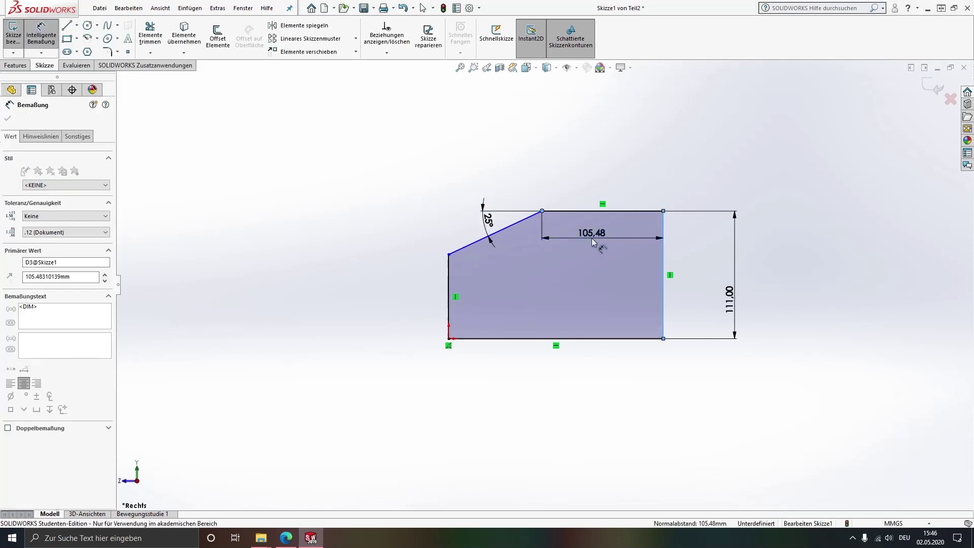
type("100")
key("Return")
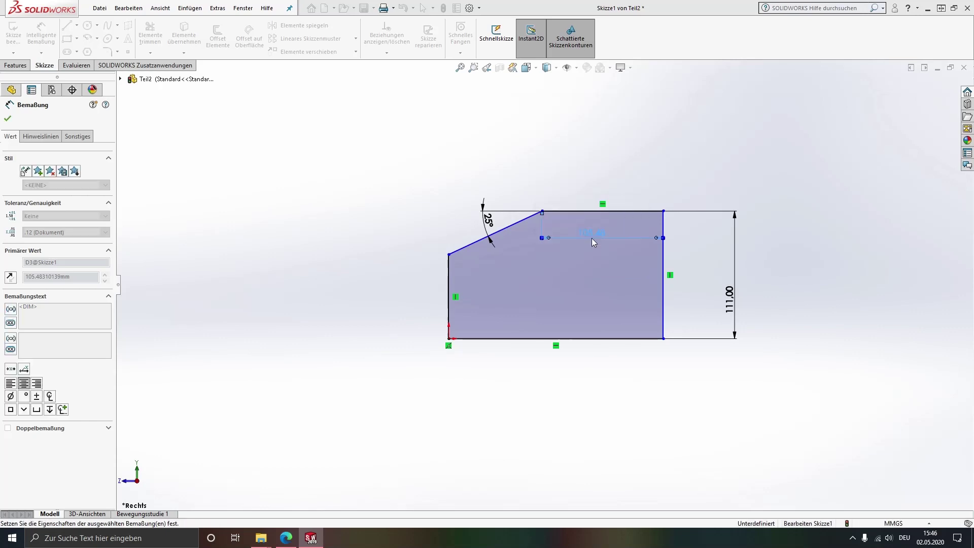
left_click(449, 317)
left_click(661, 310)
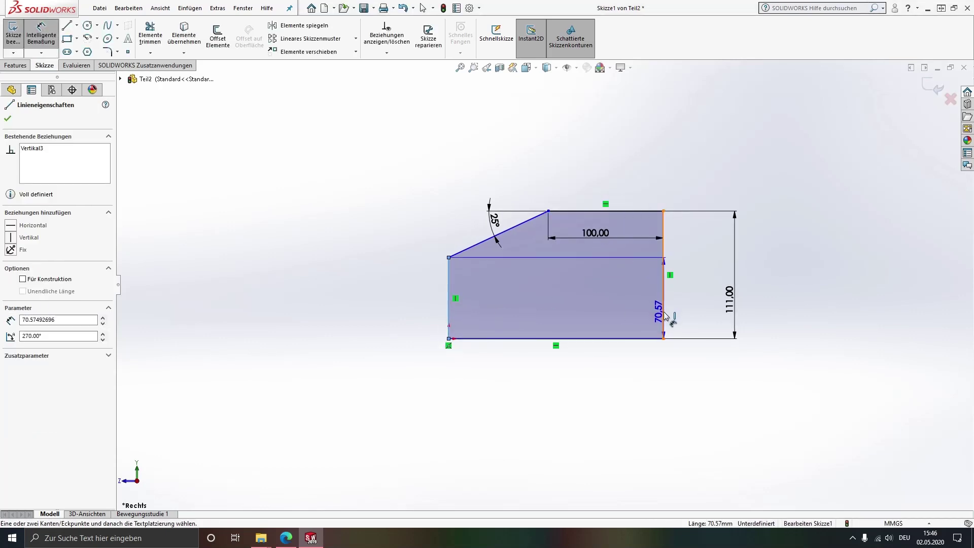
left_click(564, 384)
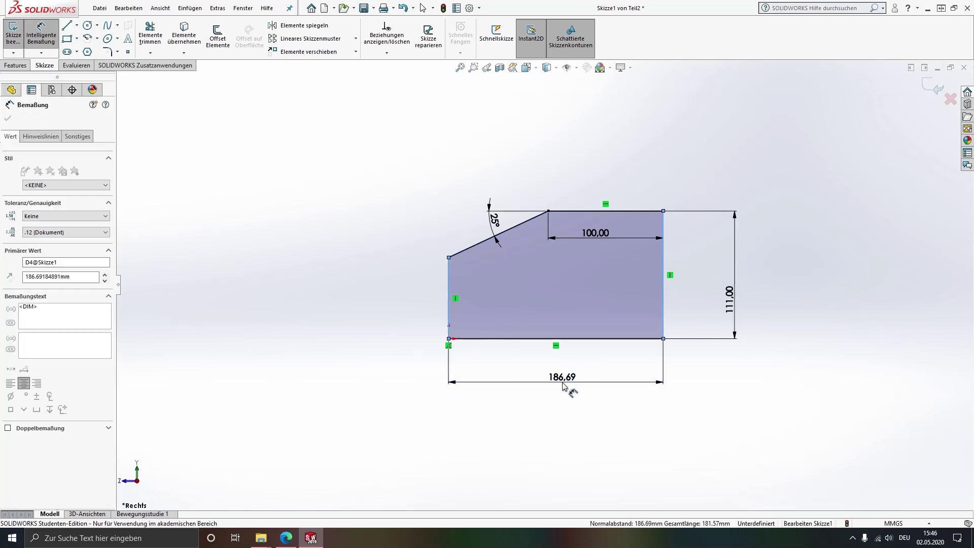
type("203")
key("Return")
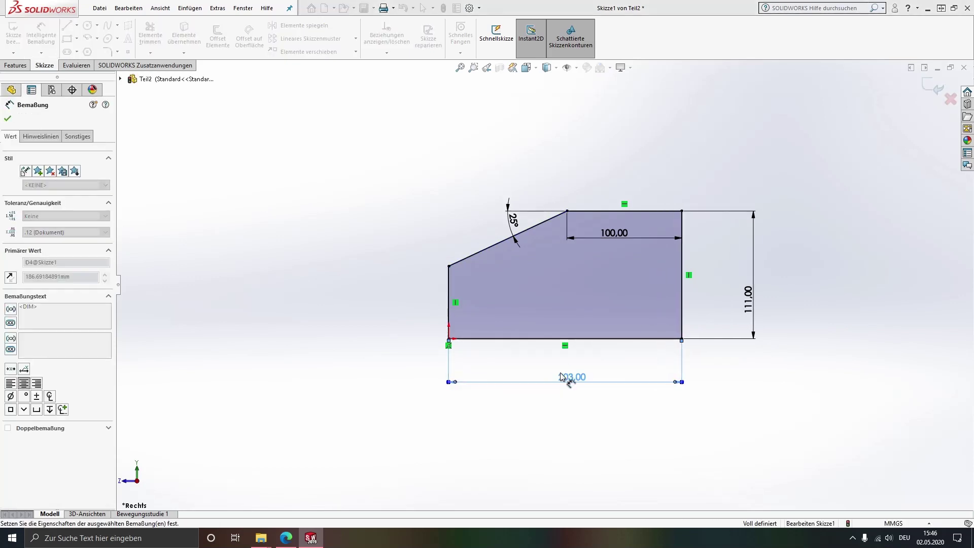
left_click(15, 65)
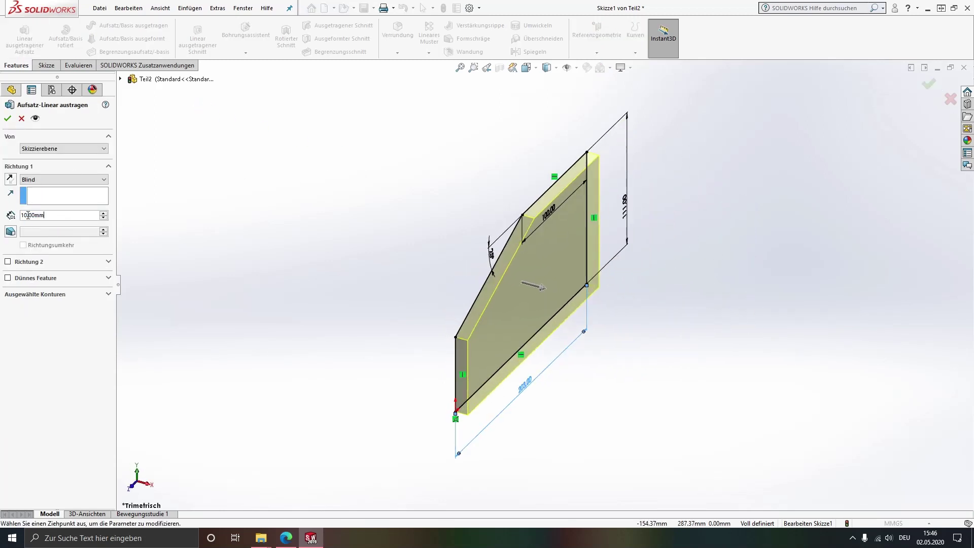
- Extrude the profile blind to a 320 mm depth as a solid block
type("320")
key("Return")
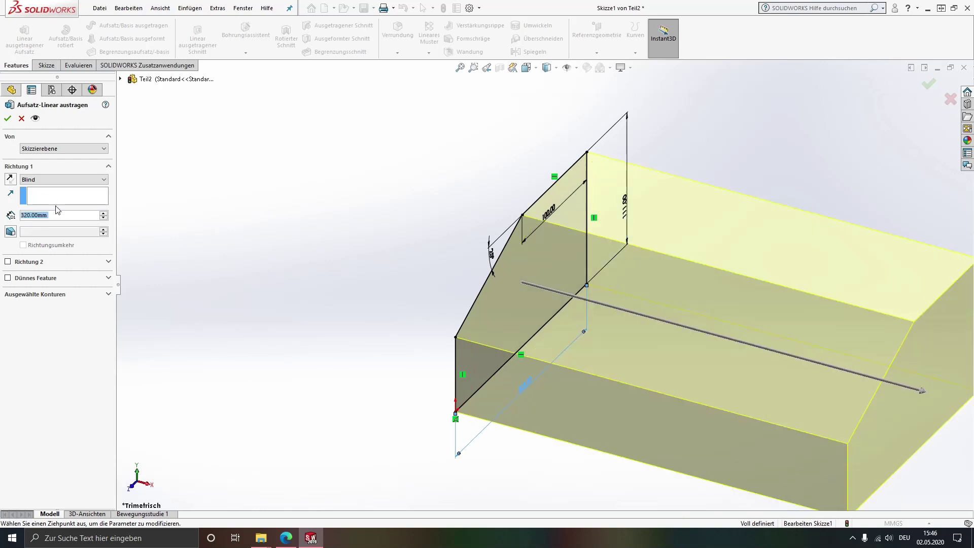
left_click(8, 119)
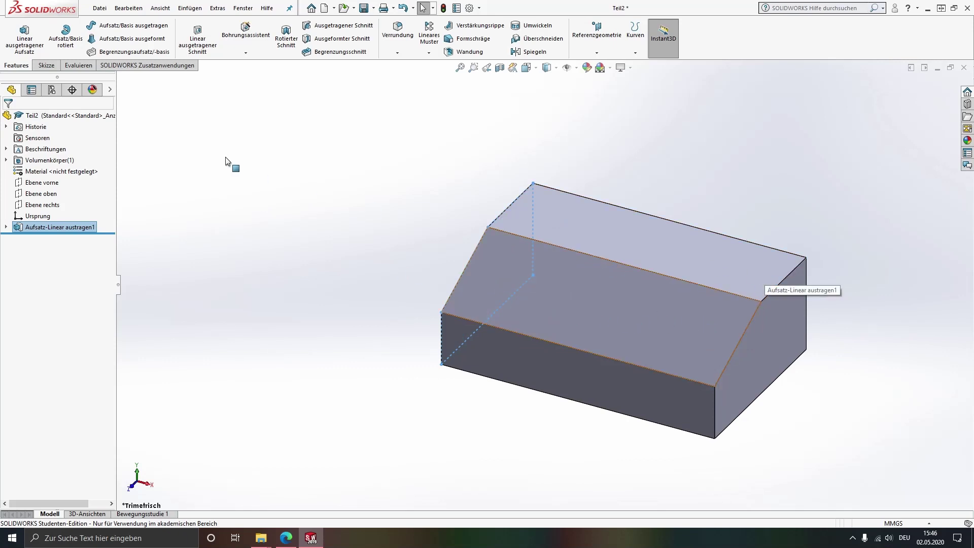
- Sketch a circle near the top-right corner of the block's top face, viewed normal
left_click(701, 259)
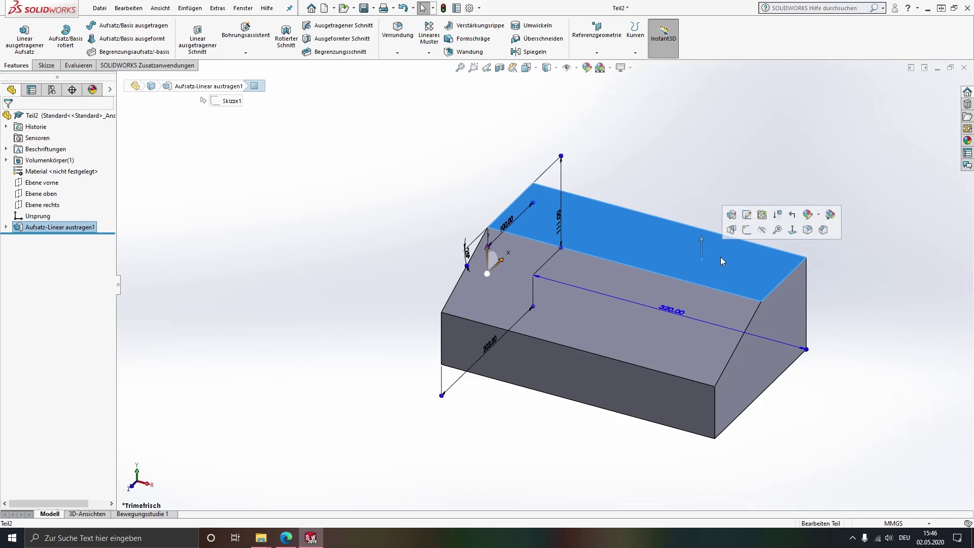
left_click(744, 232)
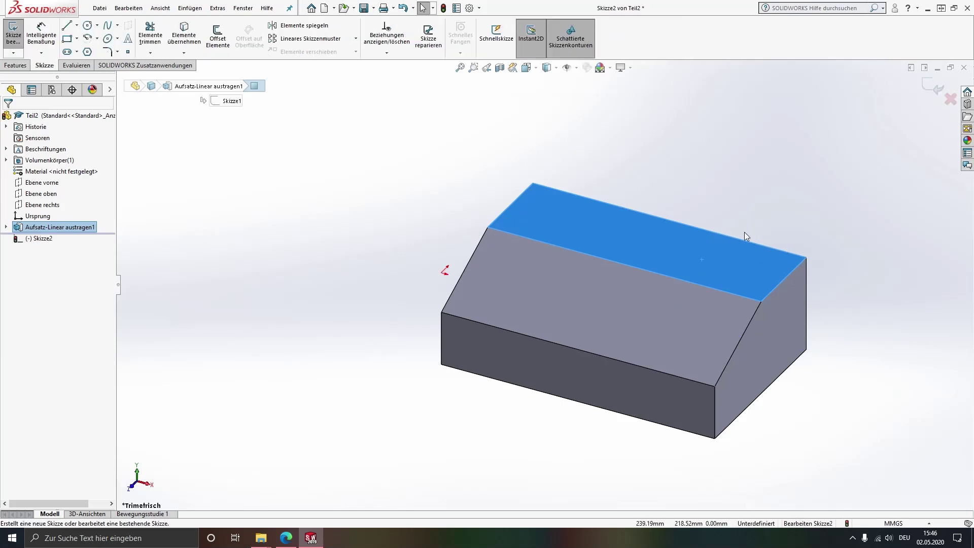
key("ctrl+8")
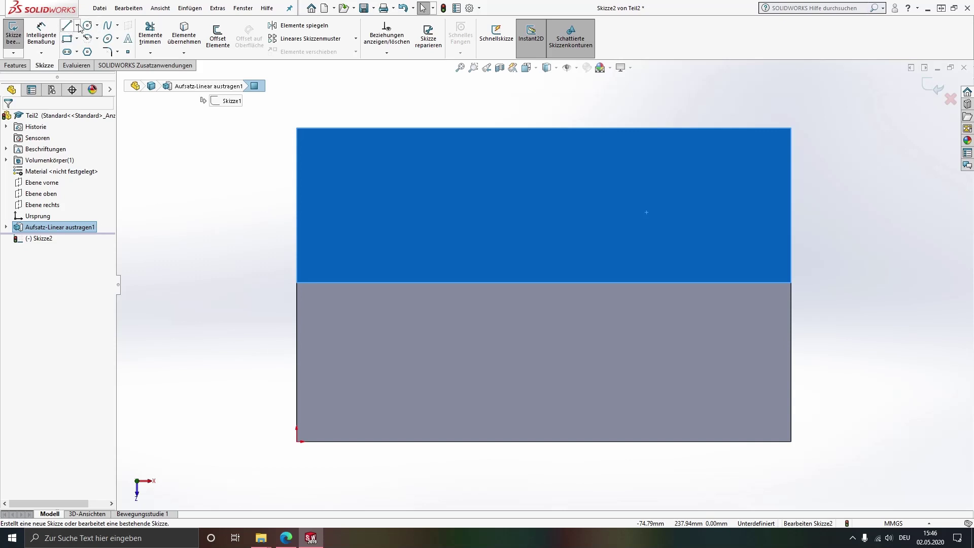
left_click(94, 25)
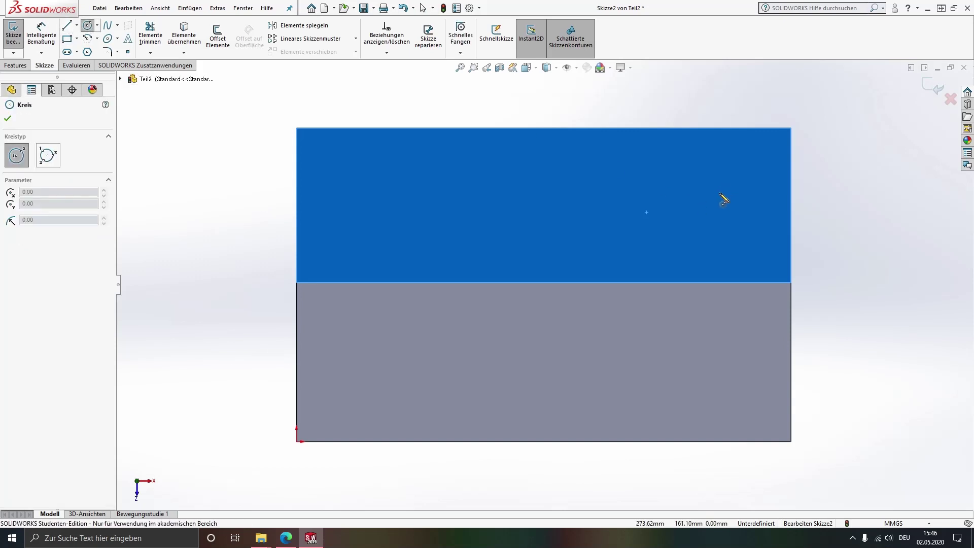
left_click(720, 188)
left_click(733, 218)
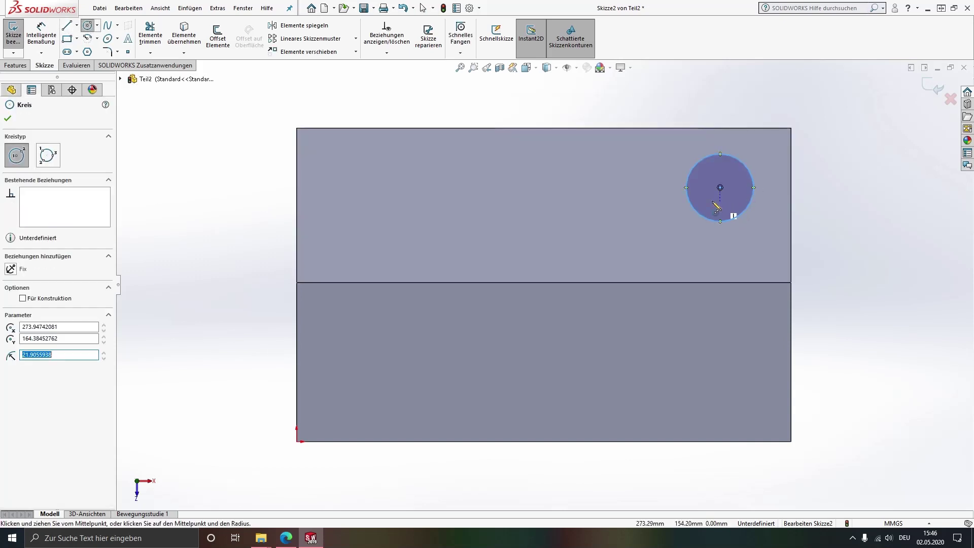
key("Escape")
- Dimension the circle centre 35 mm from the top edge
left_click(41, 33)
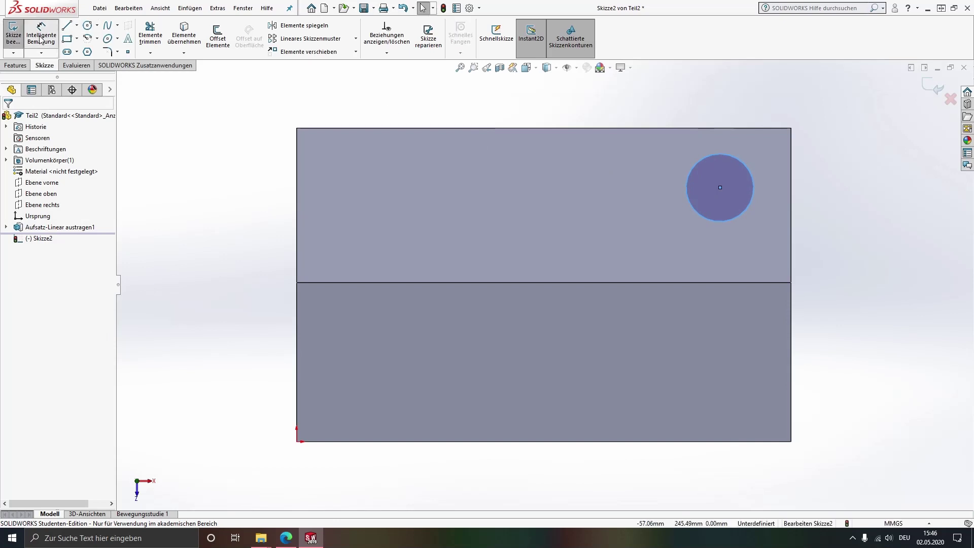
left_click(720, 187)
left_click(715, 128)
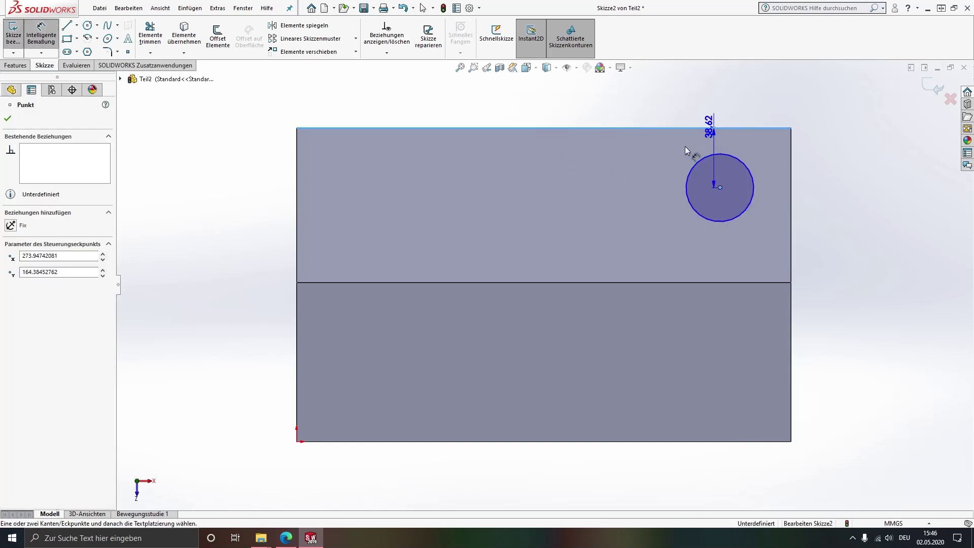
left_click(664, 162)
type("35")
key("Return")
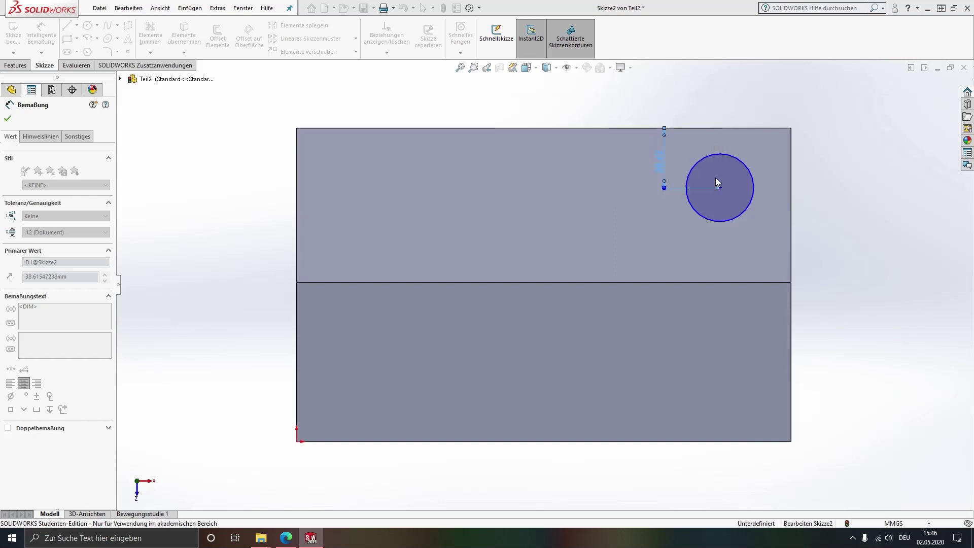
- Dimension the centre 35 mm from the right edge and the diameter to 45 mm
left_click(720, 182)
left_click(791, 192)
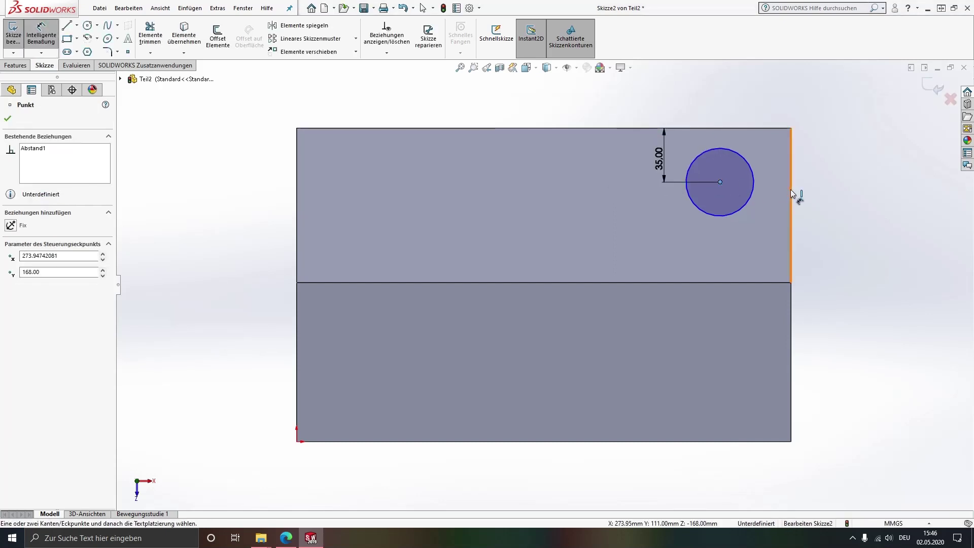
left_click(755, 236)
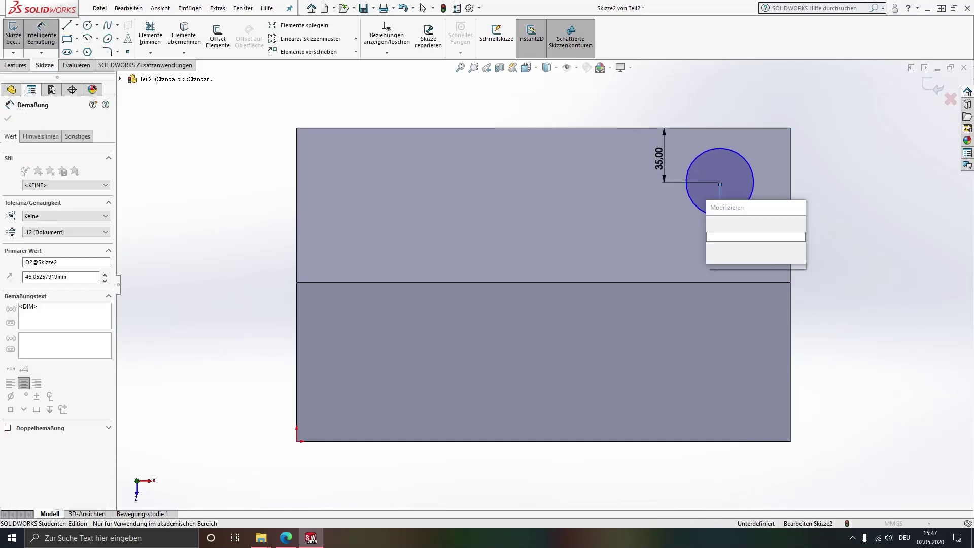
type("35")
key("Return")
left_click(763, 159)
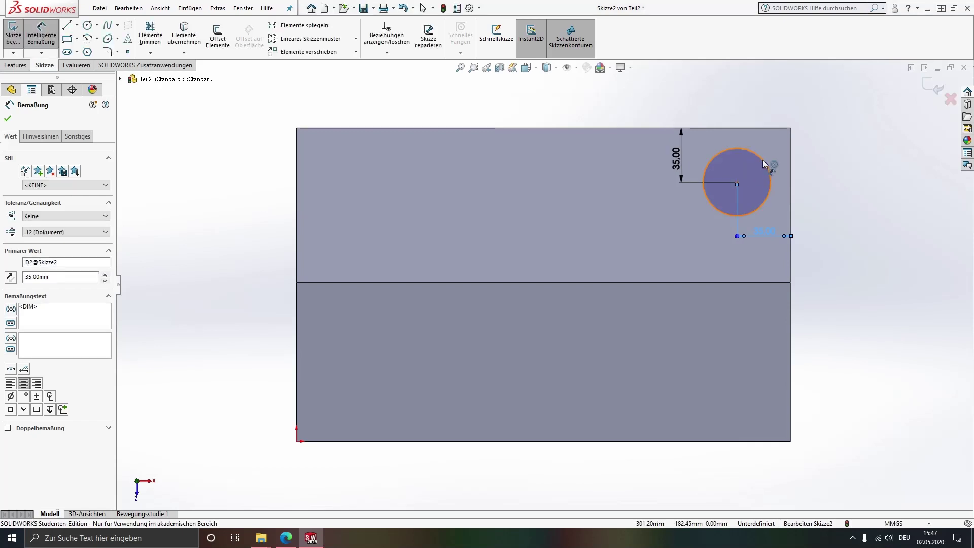
left_click(826, 189)
type("45")
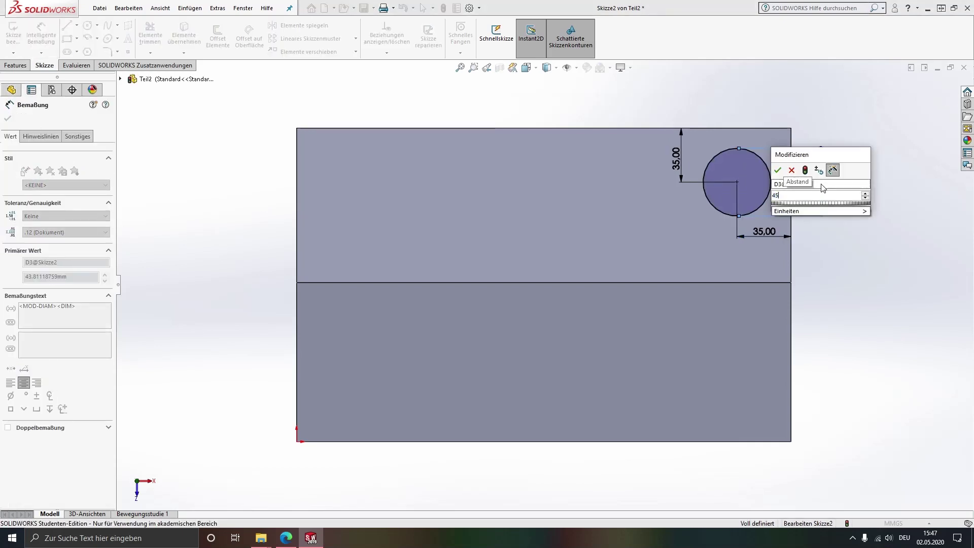
key("Return")
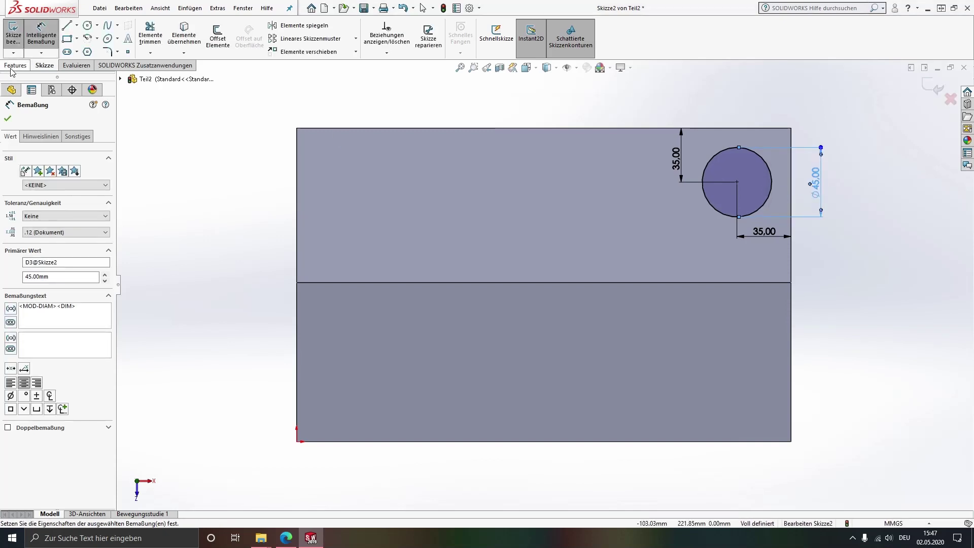
left_click(16, 65)
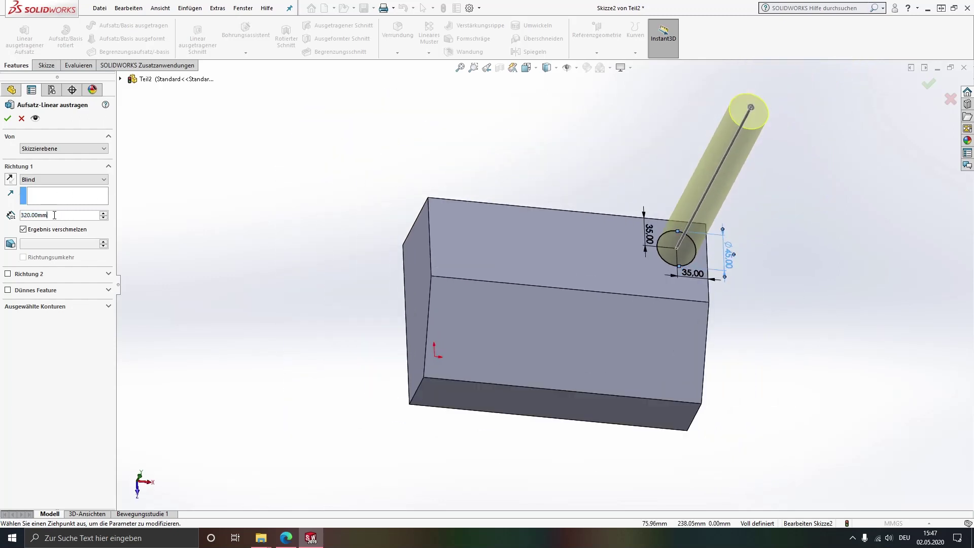
- Extrude the 45 mm circle blind 50 mm into the neck, then orbit the view
type("0")
key("Return")
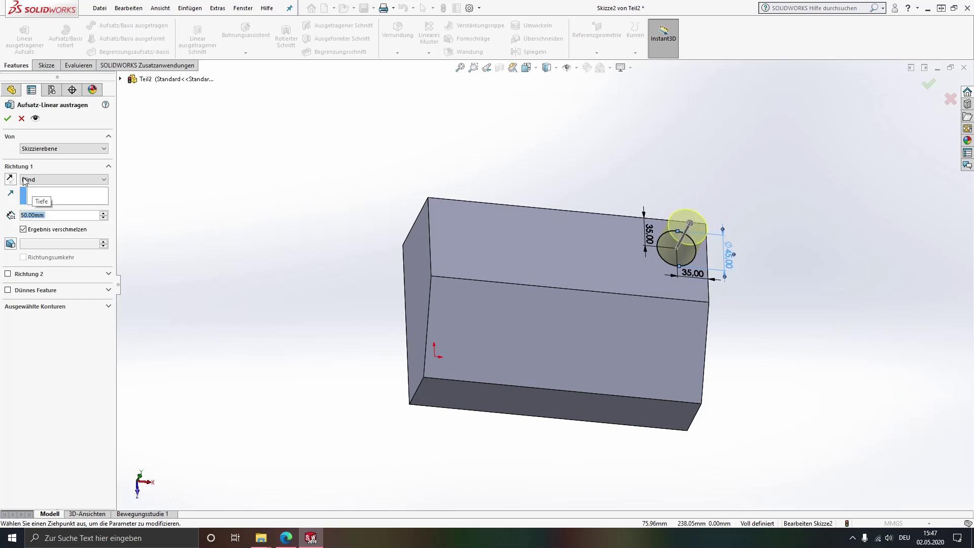
left_click(8, 118)
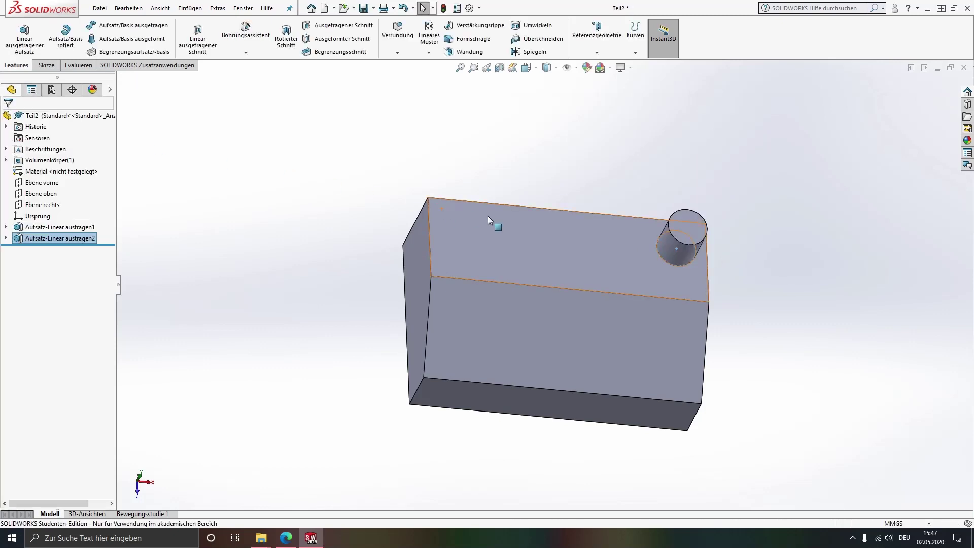
left_click(312, 274)
middle_click_drag(514, 305, 477, 257)
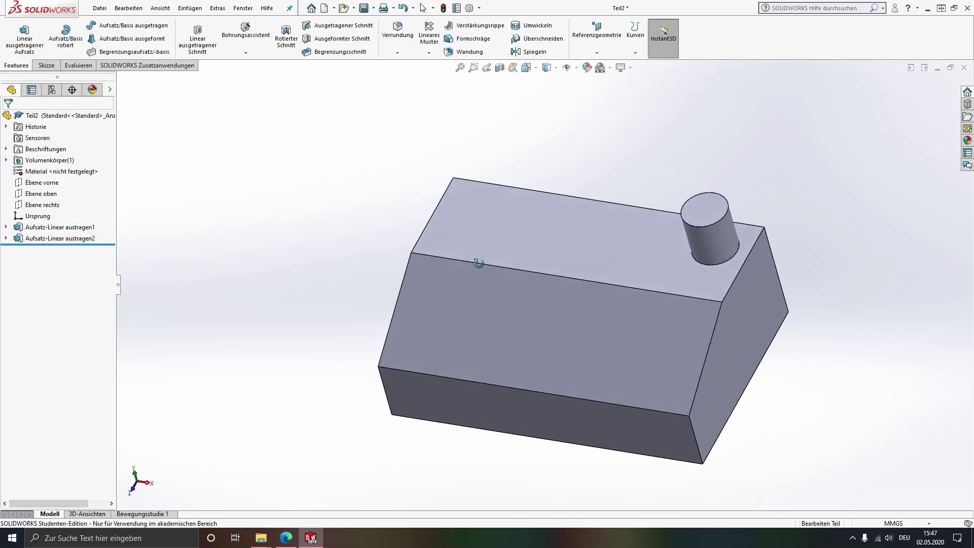
- Fillet all part edges at 5 mm radius, excluding the neck's top edge
left_click(470, 225)
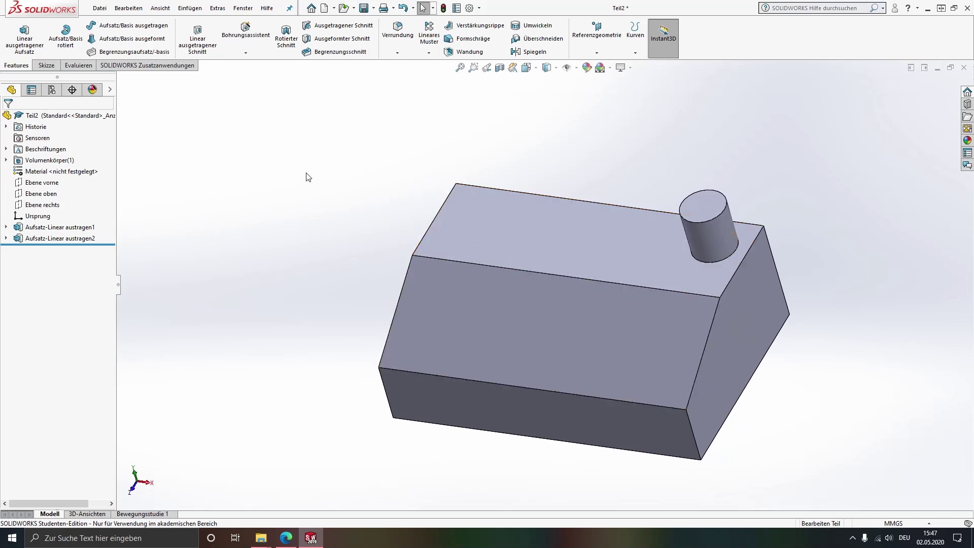
left_click(391, 39)
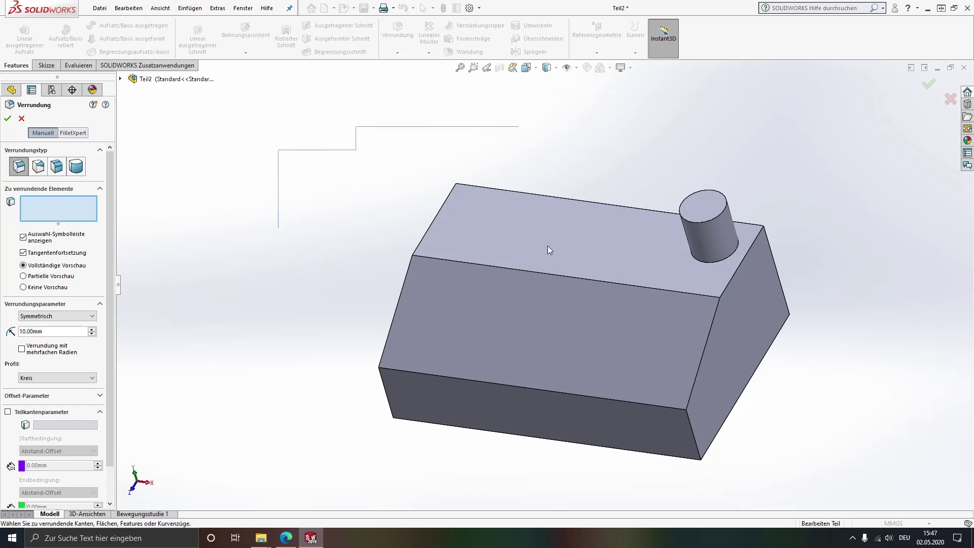
left_click_drag(277, 126, 856, 477)
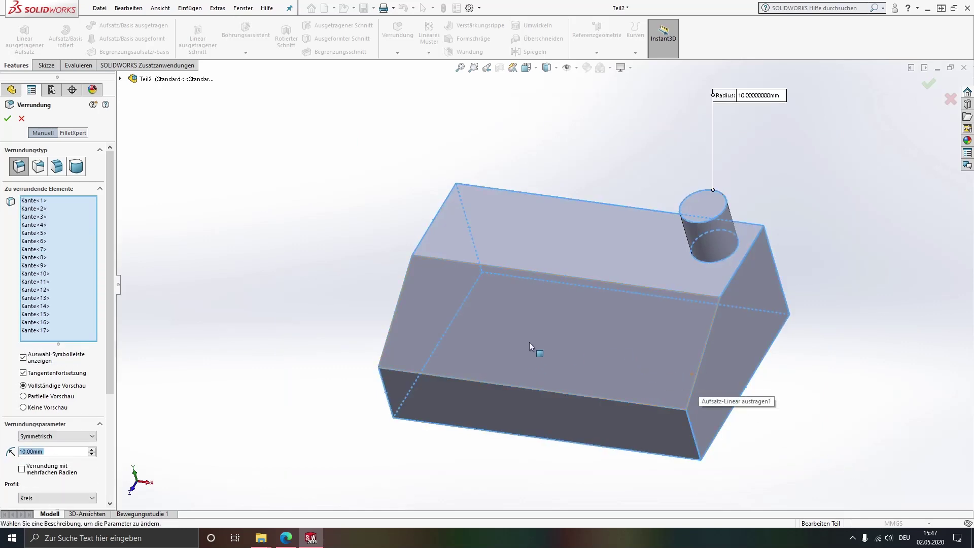
left_click(711, 220)
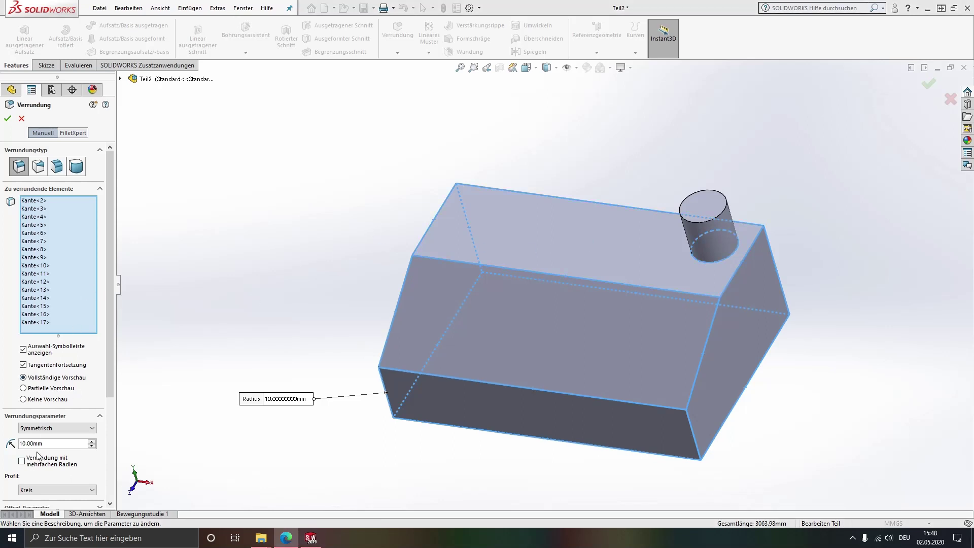
left_click(57, 444)
type("5")
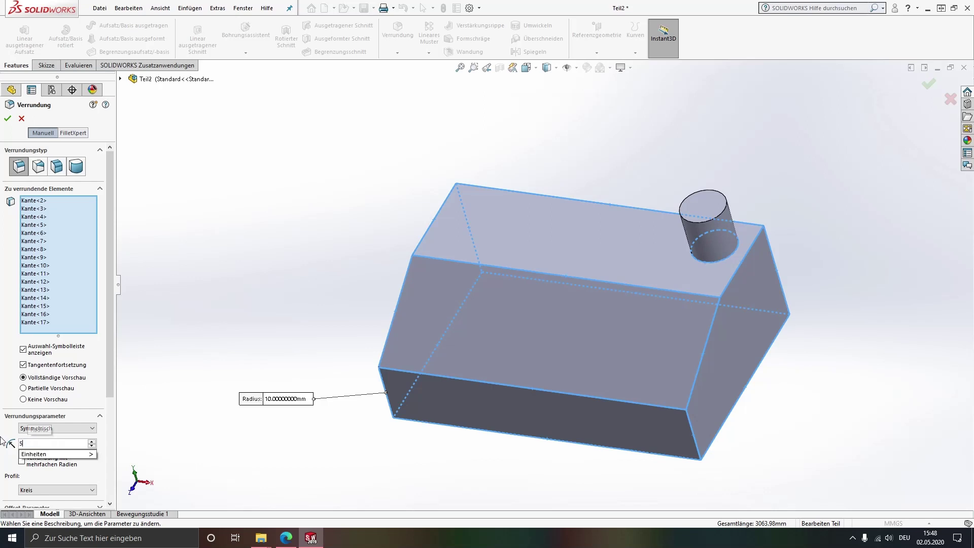
key("Return")
left_click(8, 120)
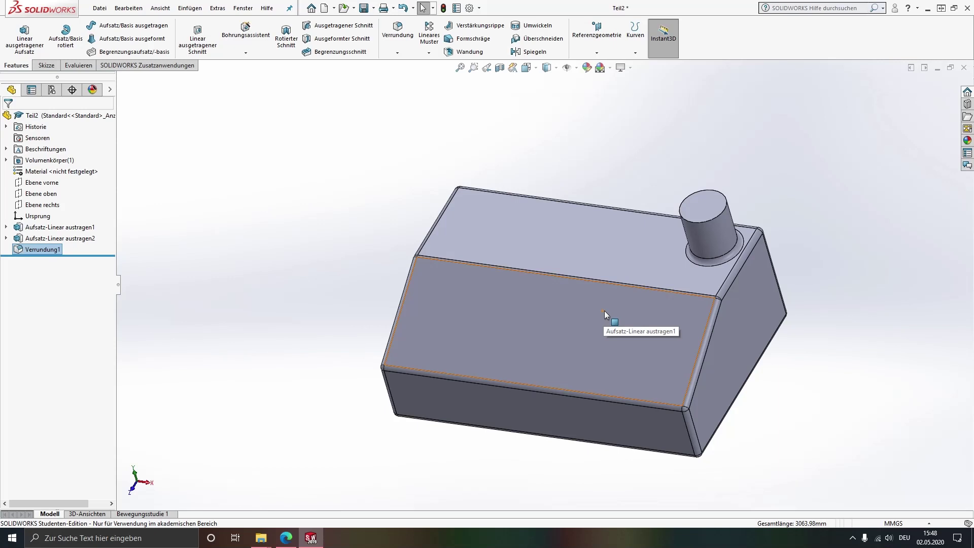
- Shell the part with 2 mm walls, removing the neck's top face
left_click(460, 52)
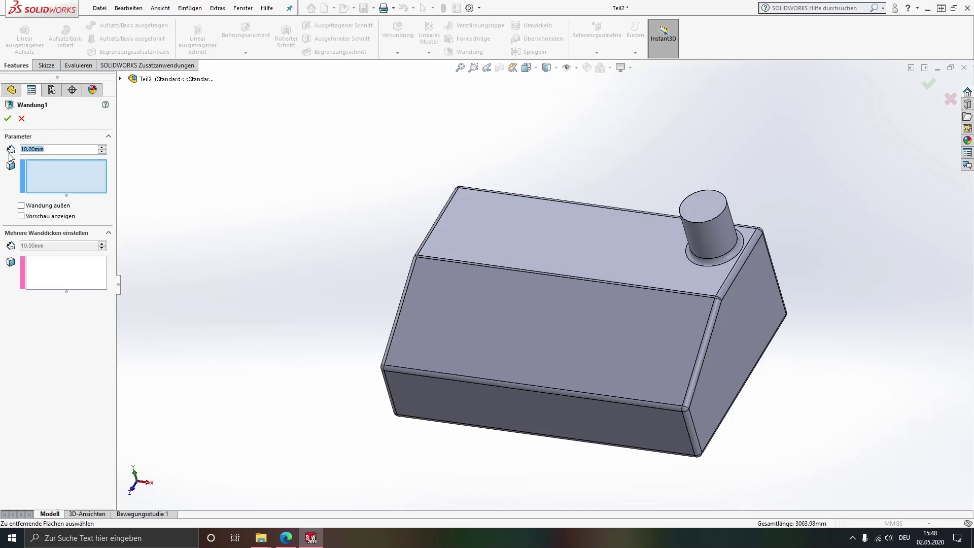
type("2")
key("Return")
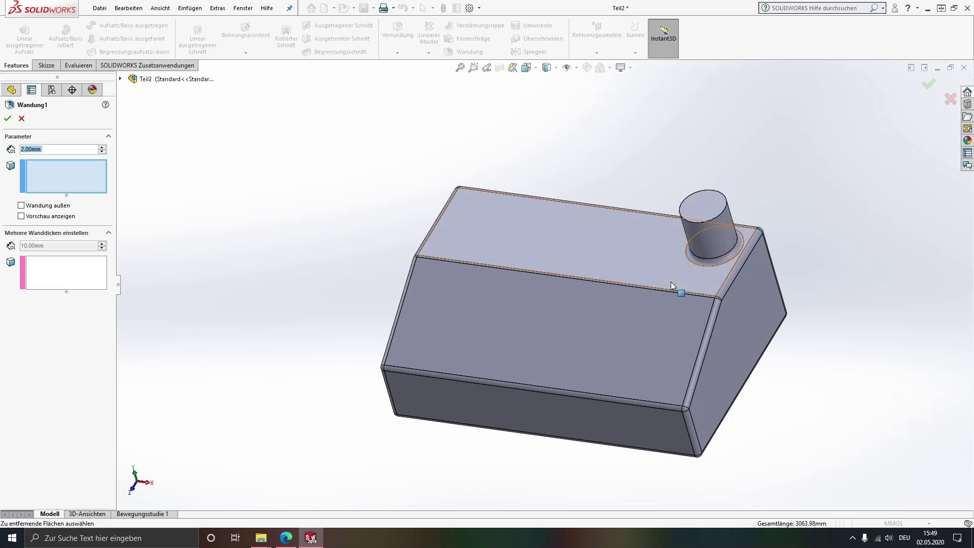
left_click(702, 209)
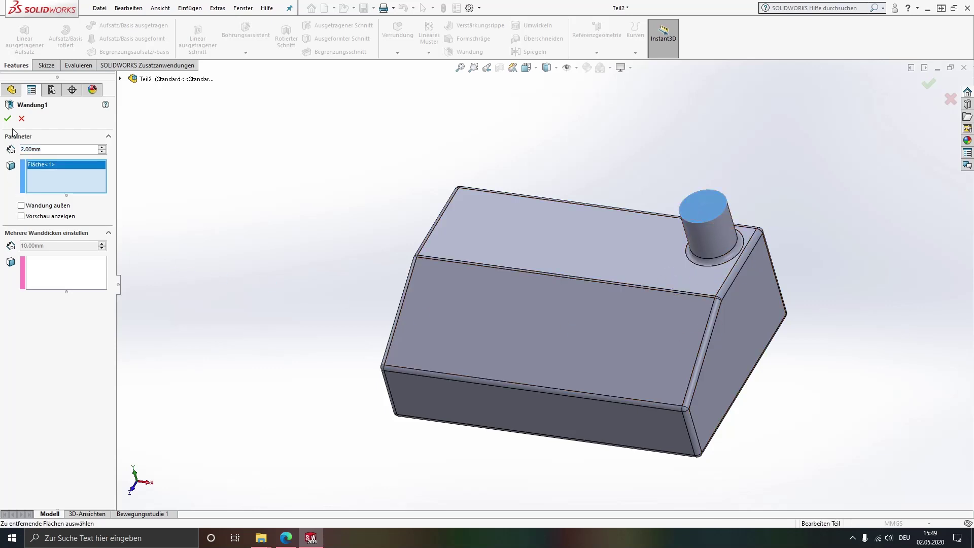
left_click(25, 218)
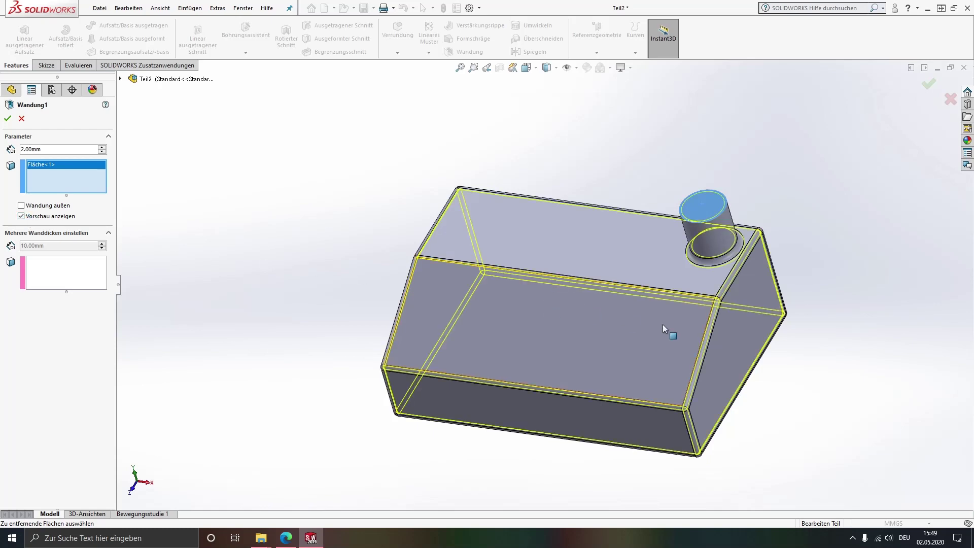
middle_click_drag(665, 330, 625, 236)
middle_click_drag(628, 283, 629, 286)
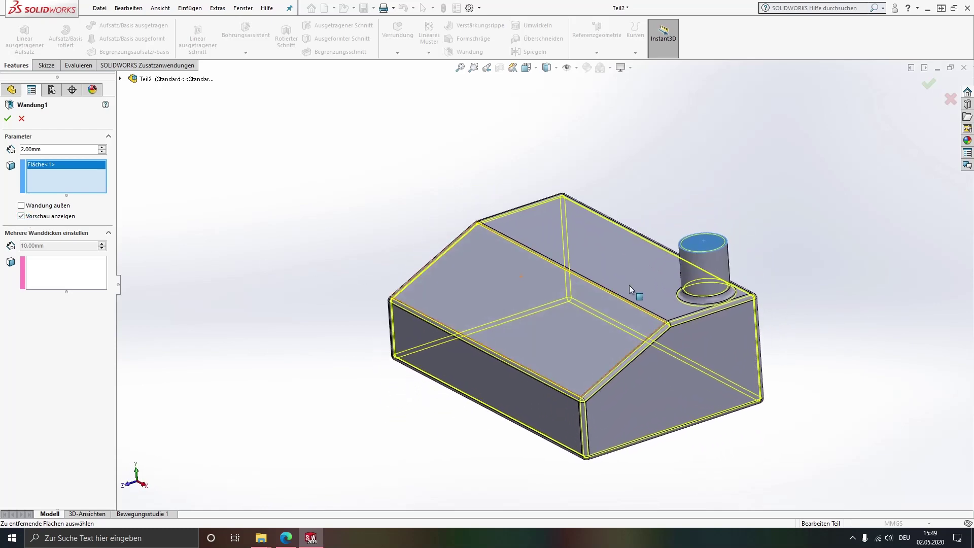
left_click(9, 120)
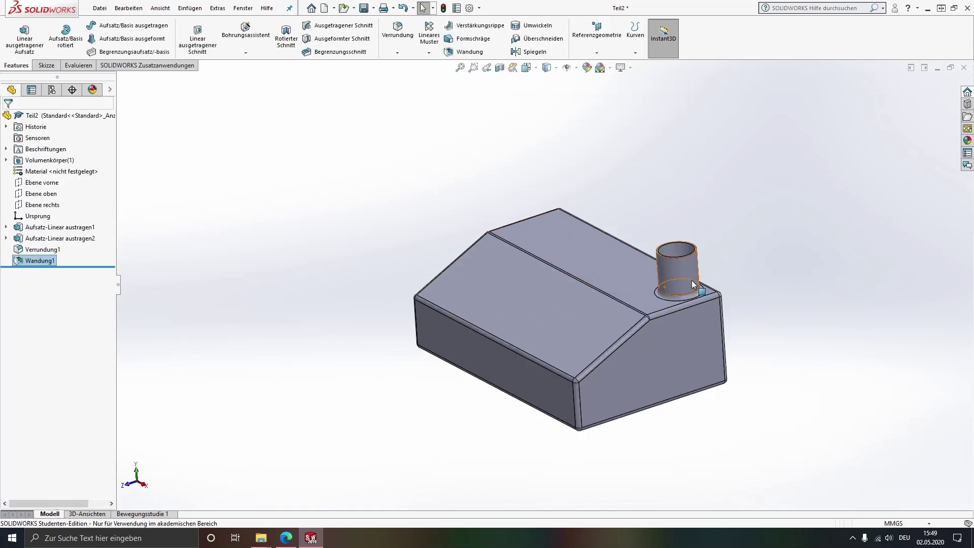
- Zoom and orbit to inspect the open neck of the hollowed tank
scroll(584, 264, "down", 3)
scroll(581, 260, "up", 2)
mouse_move(581, 260)
middle_mouse_down()
mouse_move(609, 324)
mouse_move(561, 289)
middle_mouse_up()
scroll(609, 324, "up", 3)
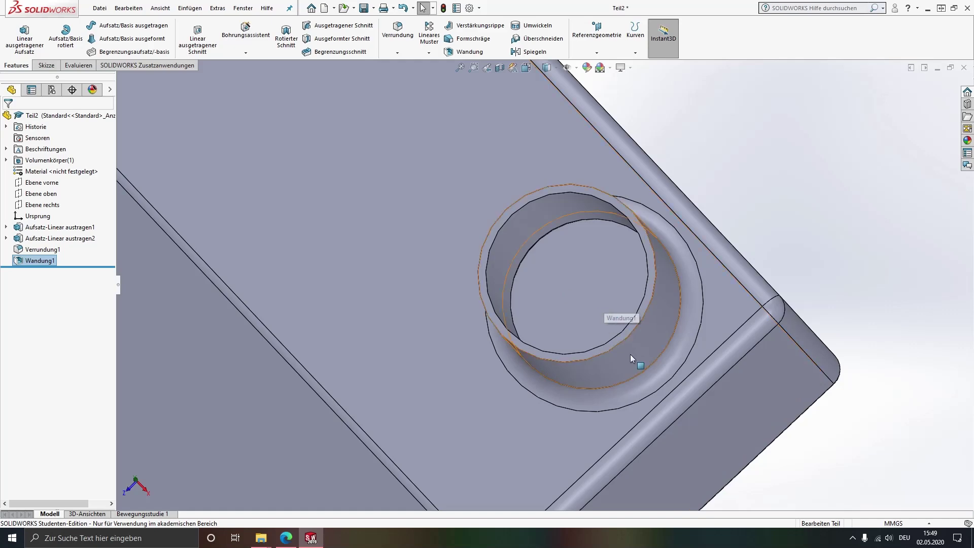
mouse_move(633, 363)
middle_mouse_down()
mouse_move(658, 306)
mouse_move(516, 235)
middle_mouse_up()
scroll(613, 284, "up", 5)
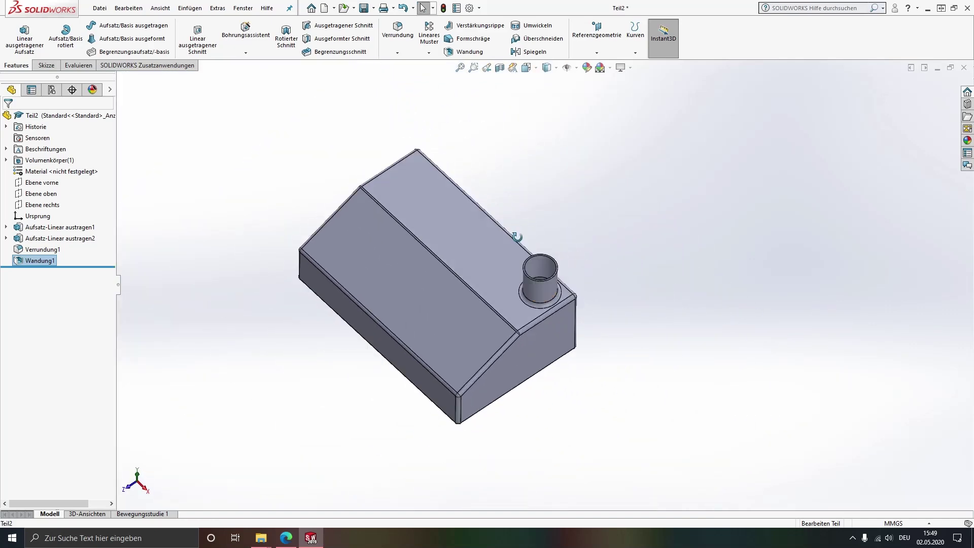
left_click(500, 68)
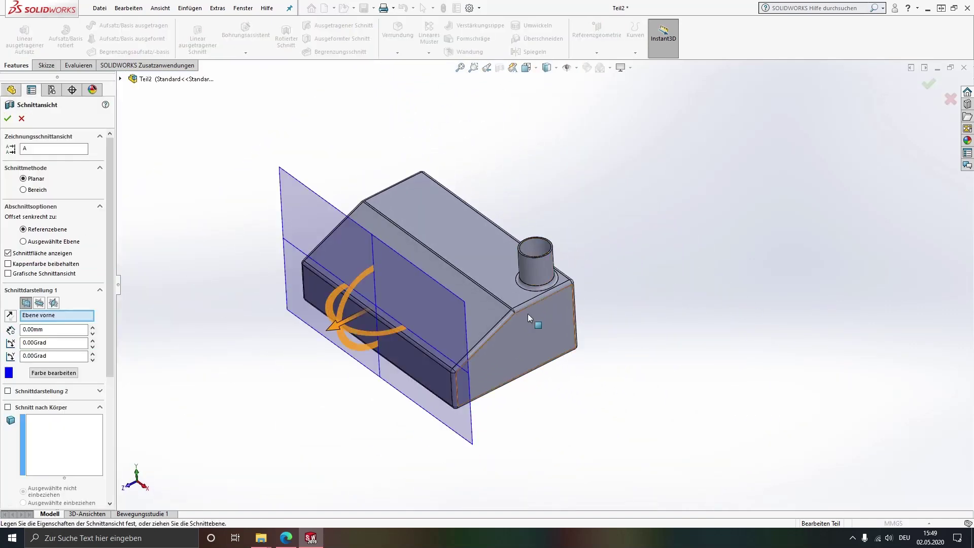
left_click_drag(337, 319, 576, 371)
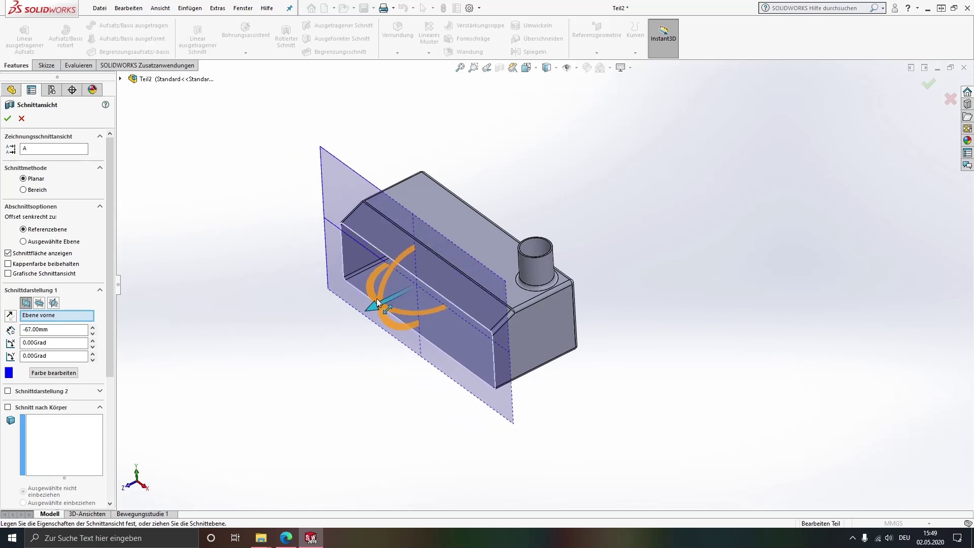
key("ctrl+1")
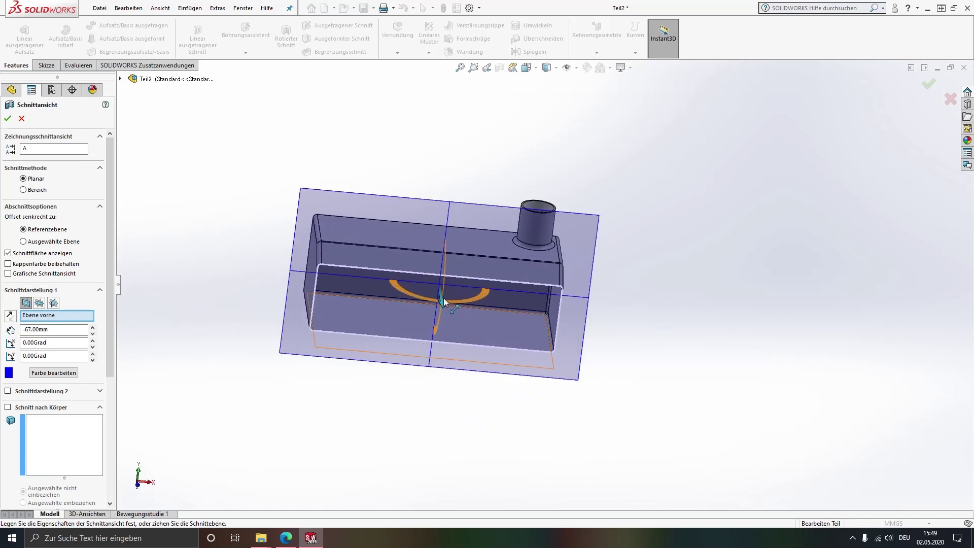
mouse_move(442, 300)
left_mouse_down()
mouse_move(446, 325)
mouse_move(2, 135)
left_mouse_up()
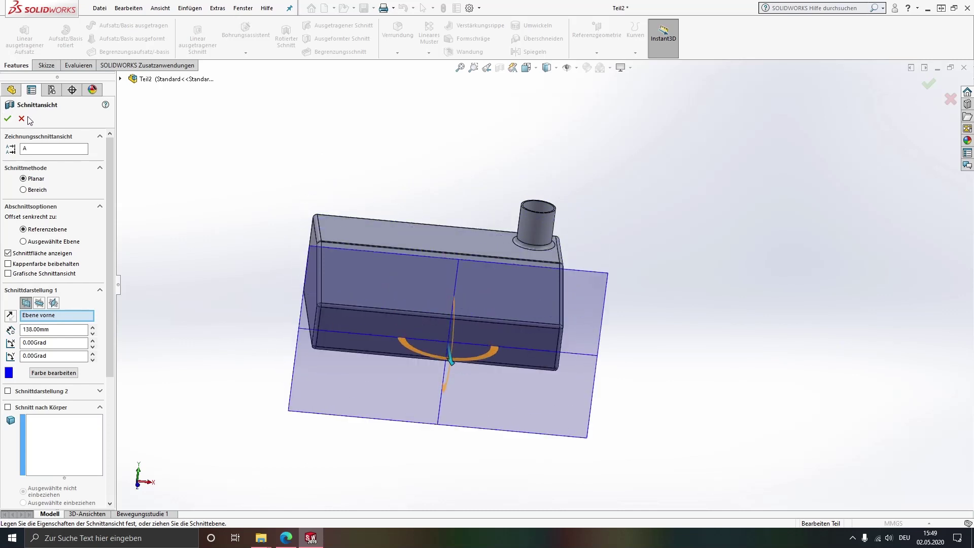
left_click(22, 119)
mouse_move(565, 307)
middle_mouse_down()
mouse_move(418, 287)
mouse_move(412, 310)
middle_mouse_up()
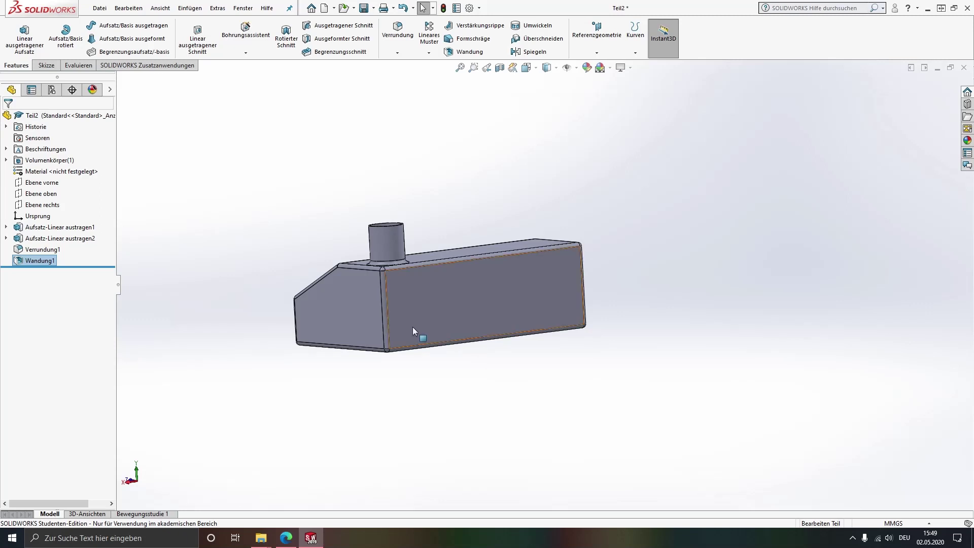
left_click(421, 300)
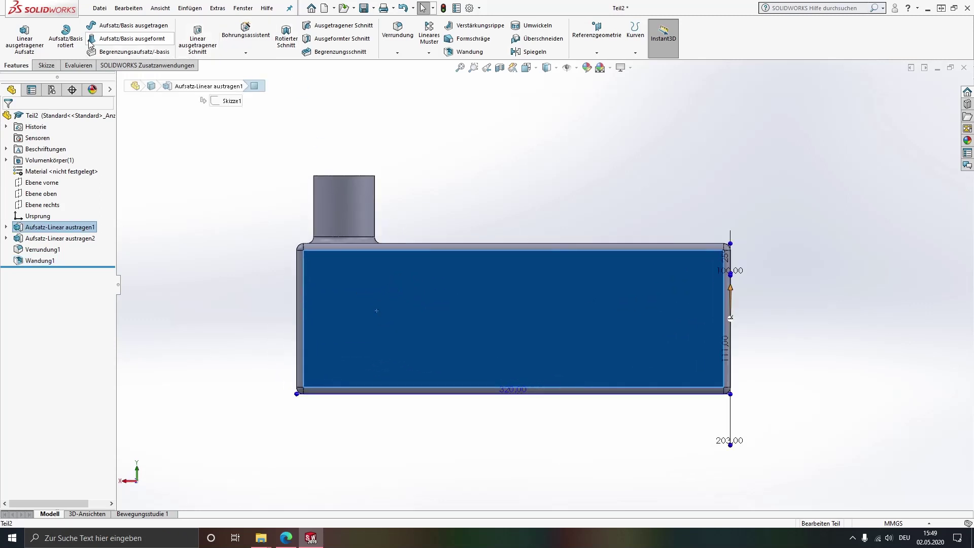
- Sketch a small circle near the front face's lower-left corner with 10 mm diameter
left_click(55, 67)
left_click(87, 25)
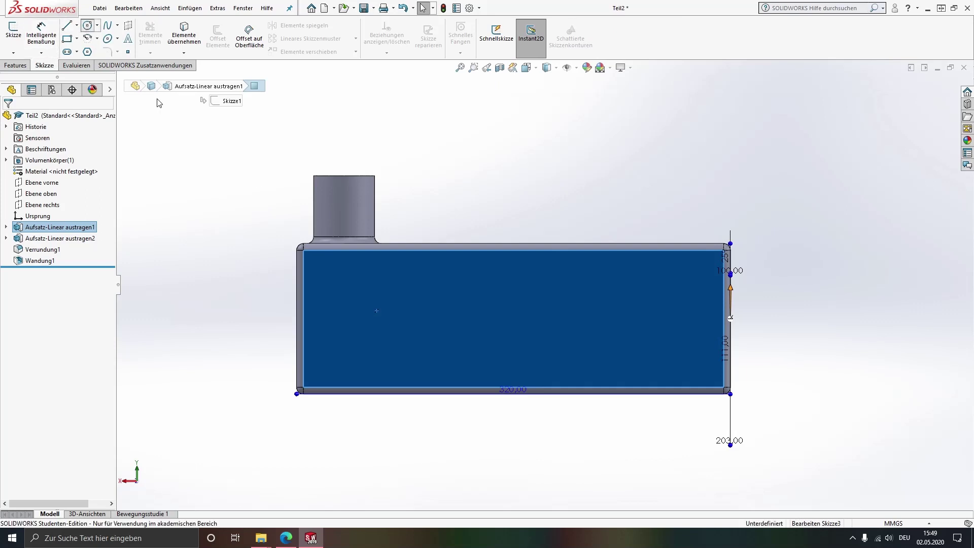
left_click(338, 367)
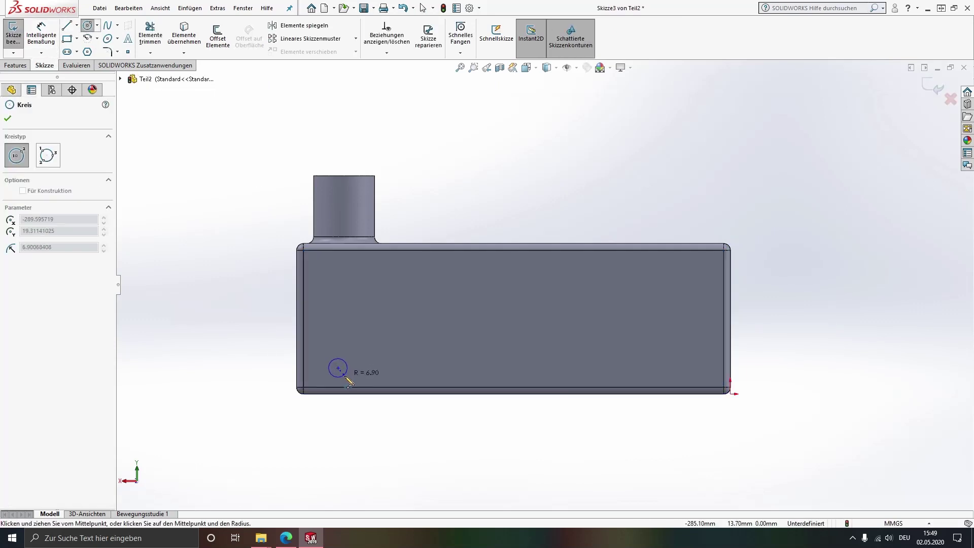
left_click(345, 375)
key("Escape")
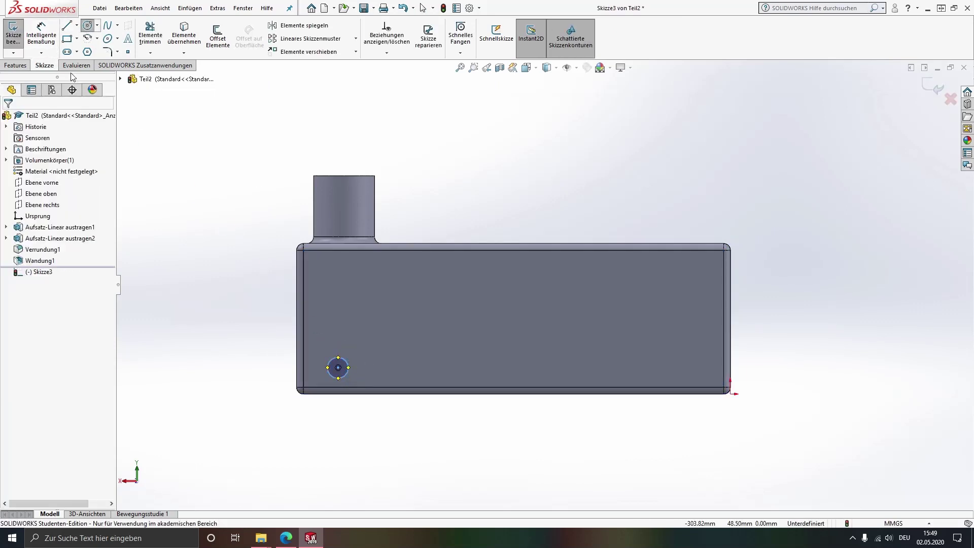
key("d")
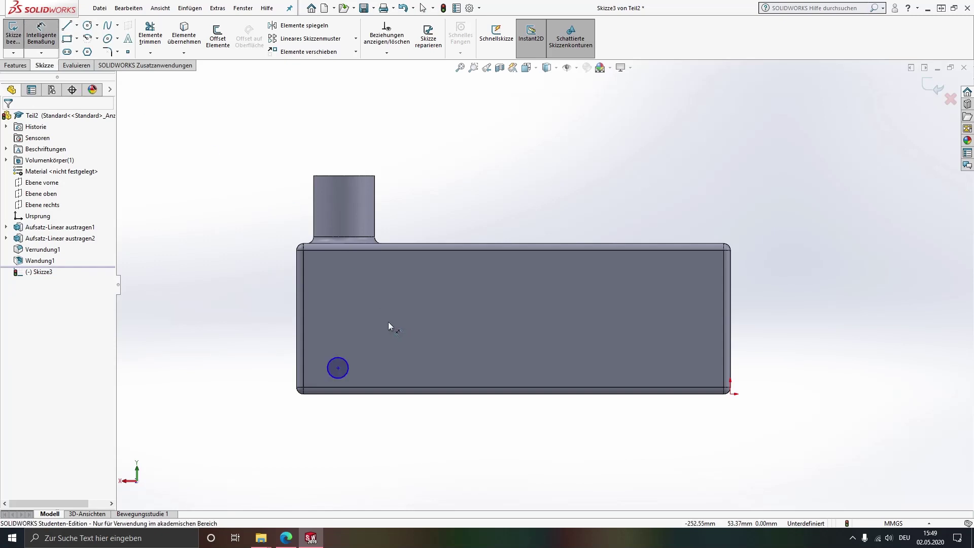
left_click(335, 357)
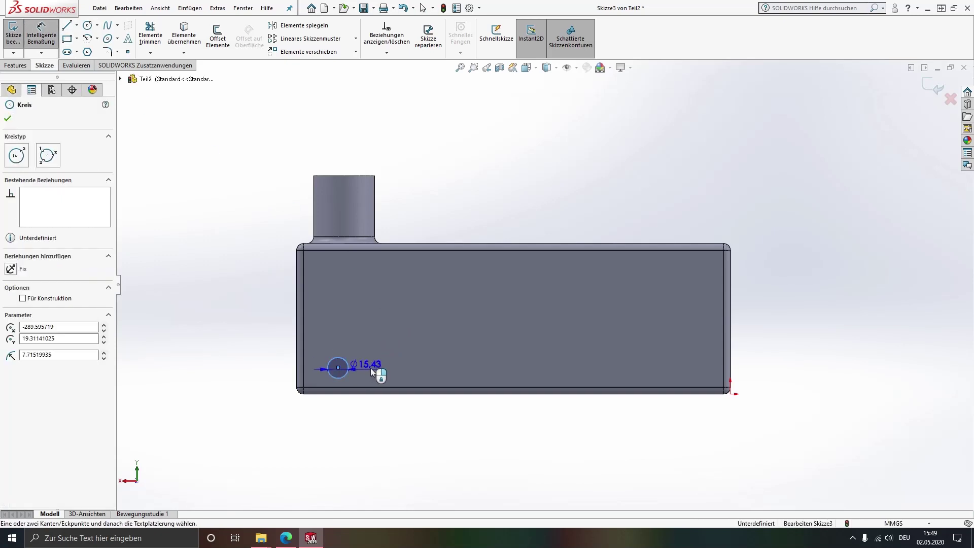
left_click(377, 365)
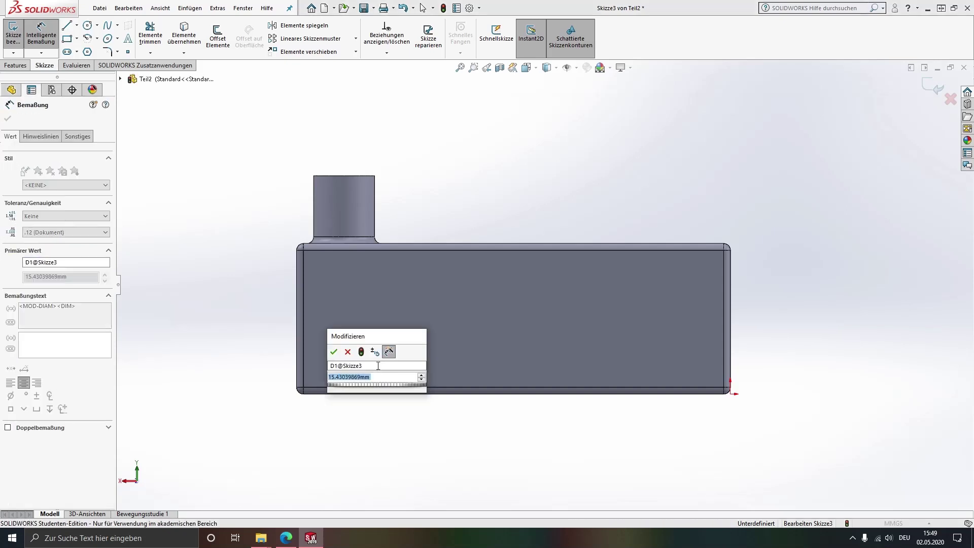
type("10")
key("Return")
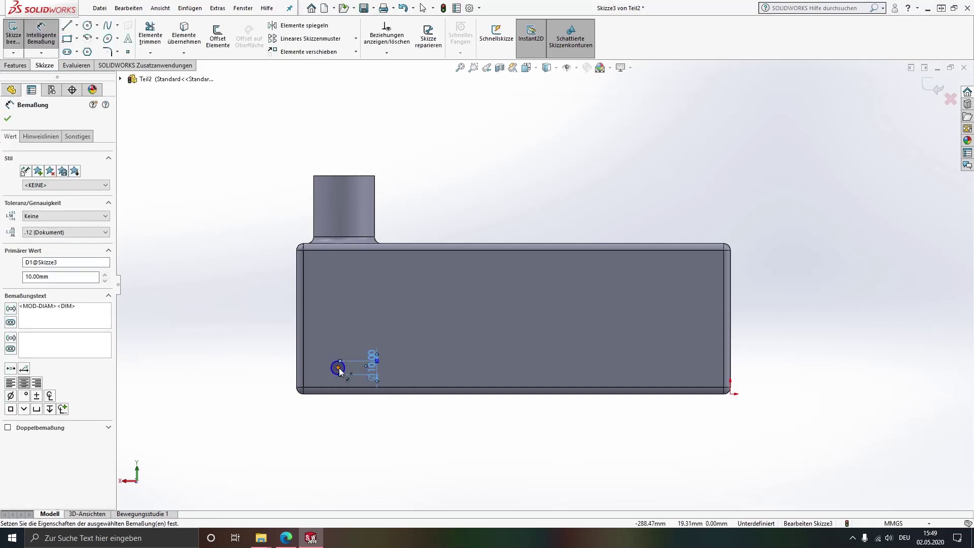
- Dimension the circle centre 15 mm above the bottom edge
left_click(338, 367)
left_click(340, 398)
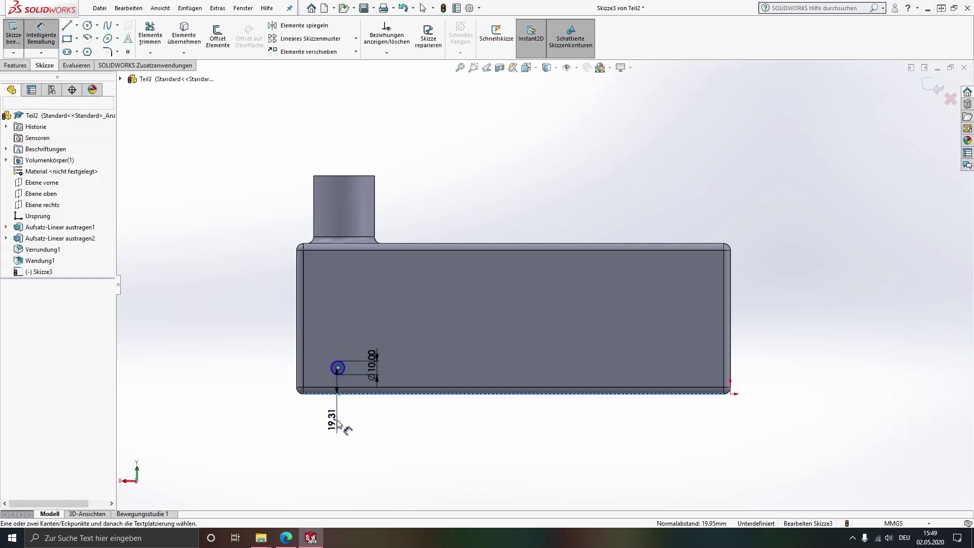
left_click(338, 424)
type("15")
key("Return")
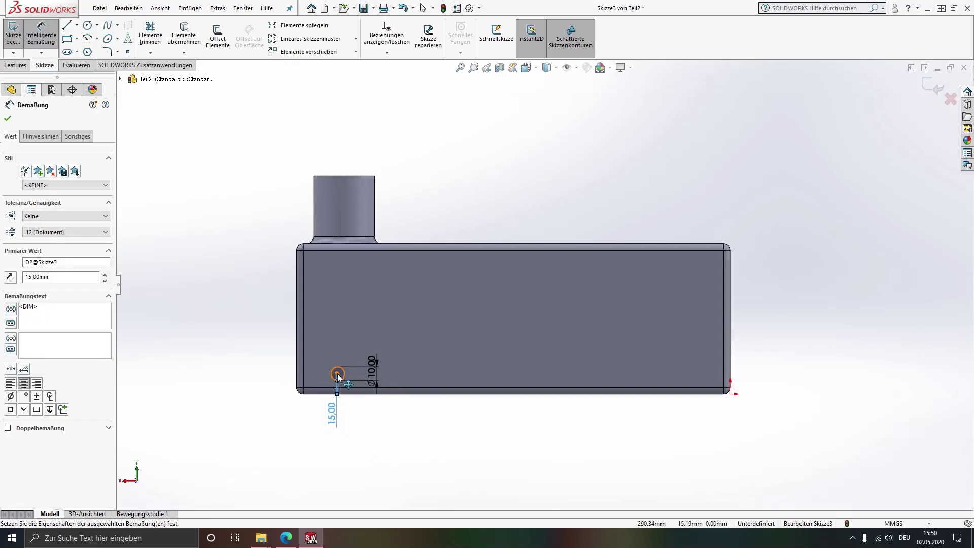
- Dimension the circle centre 35 mm from the left edge
scroll(338, 383, "down", 5)
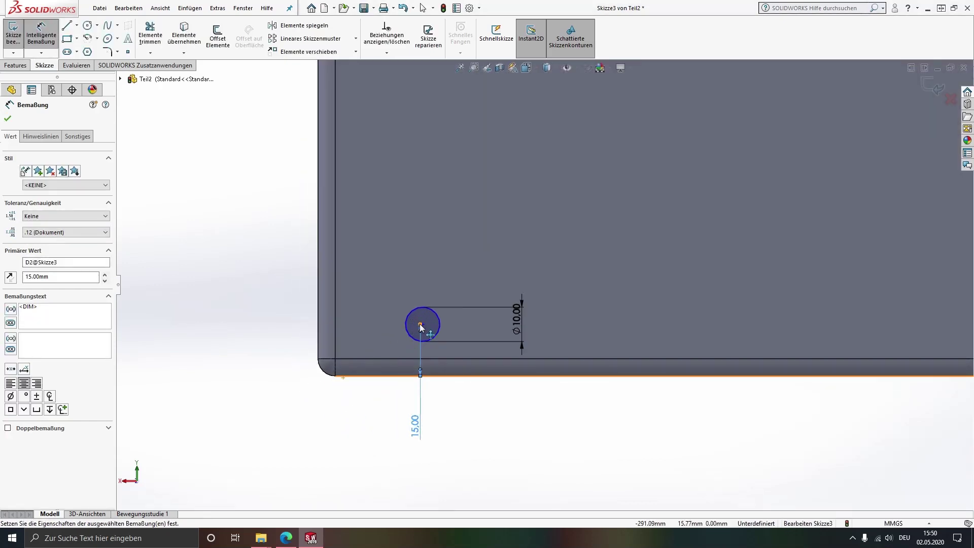
scroll(426, 340, "down", 3)
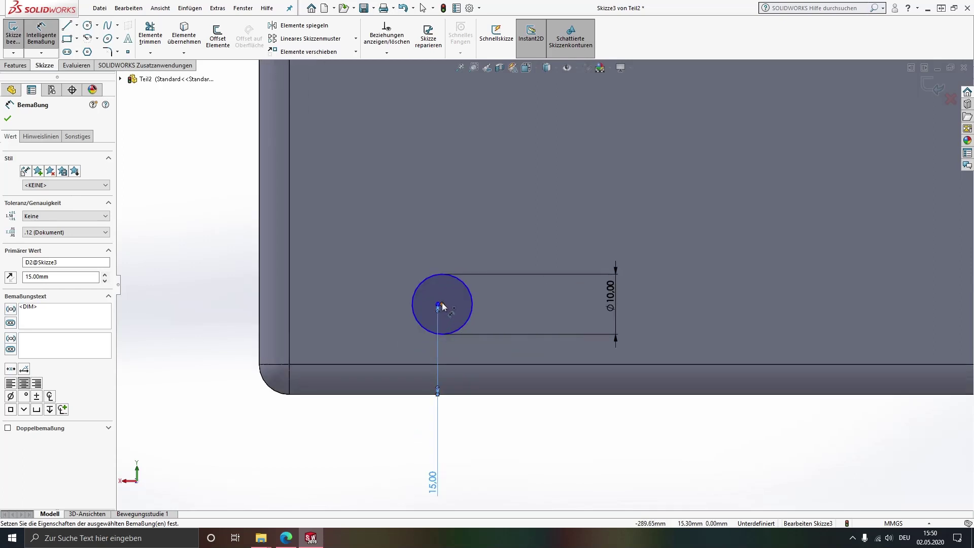
left_click(442, 304)
left_click(259, 314)
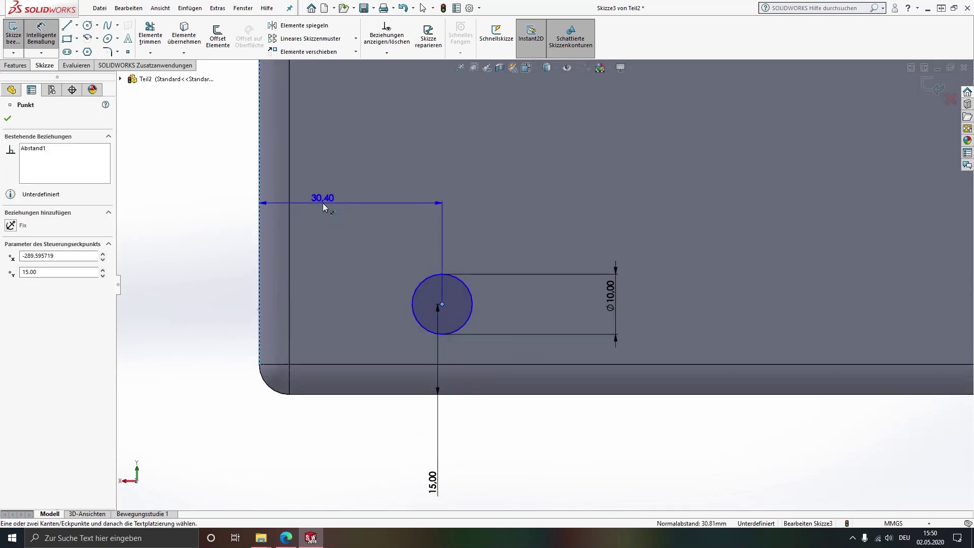
left_click(322, 203)
left_click(323, 203)
type("35")
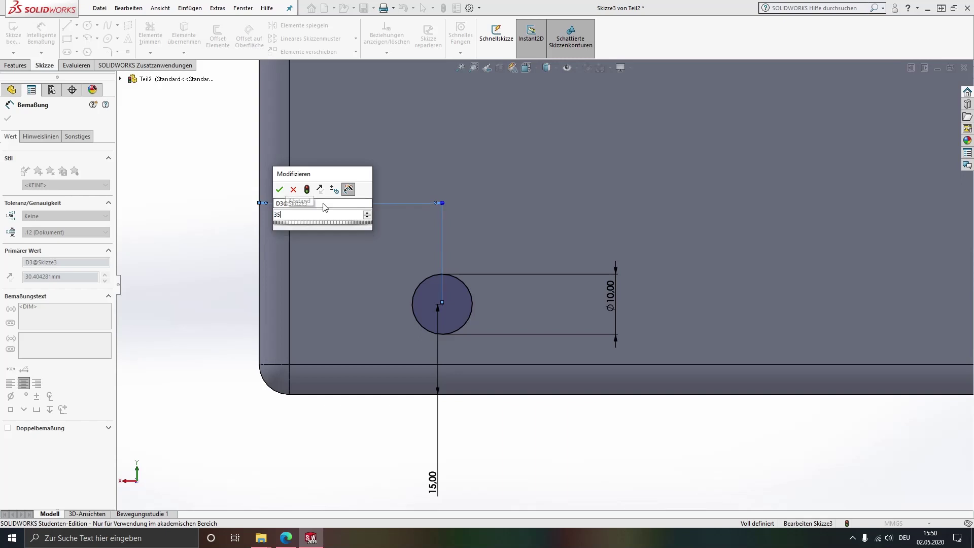
key("Return")
key("z")
key("z")
key("z")
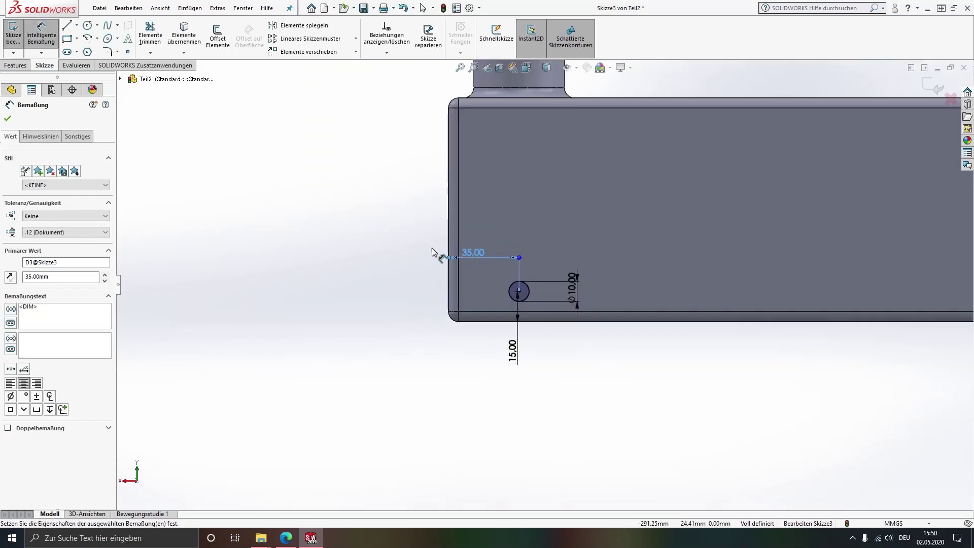
left_click(20, 66)
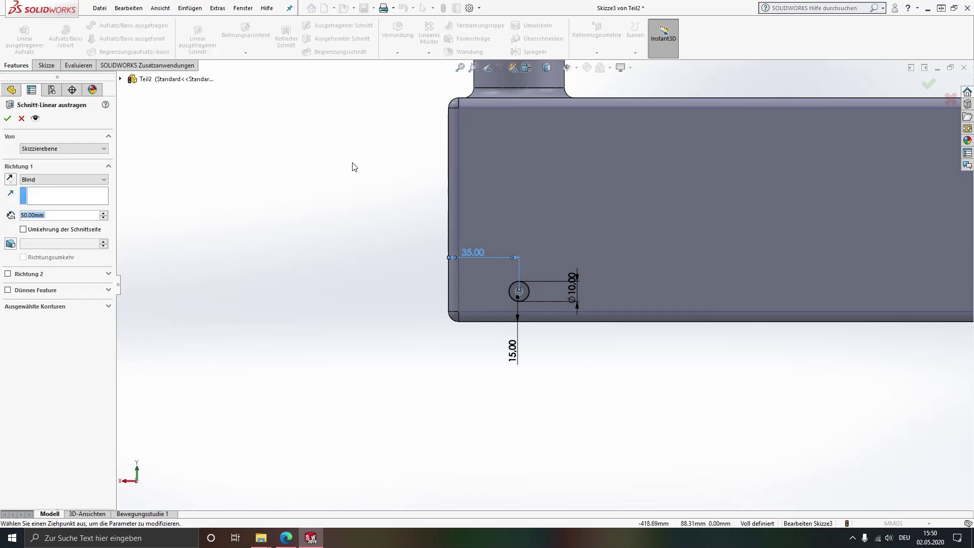
- Cut the 10 mm circle through the wall with end condition Up To Next
scroll(477, 213, "up", 3)
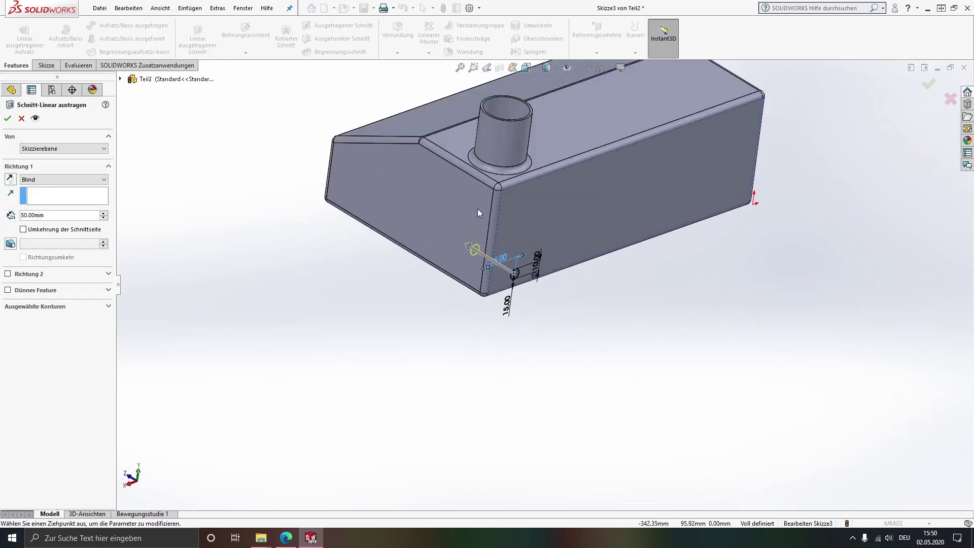
scroll(527, 236, "down", 4)
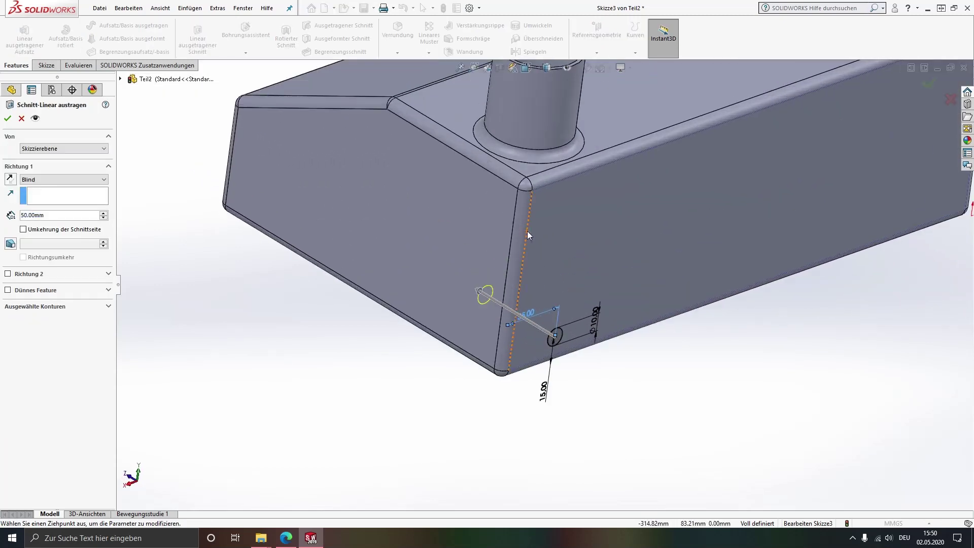
left_click(75, 180)
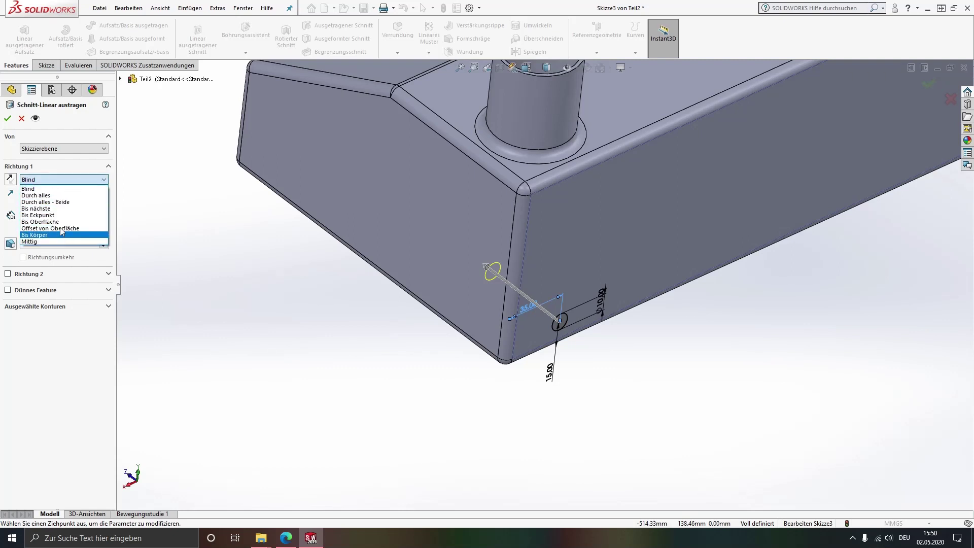
left_click(36, 208)
middle_click_drag(506, 294, 505, 318)
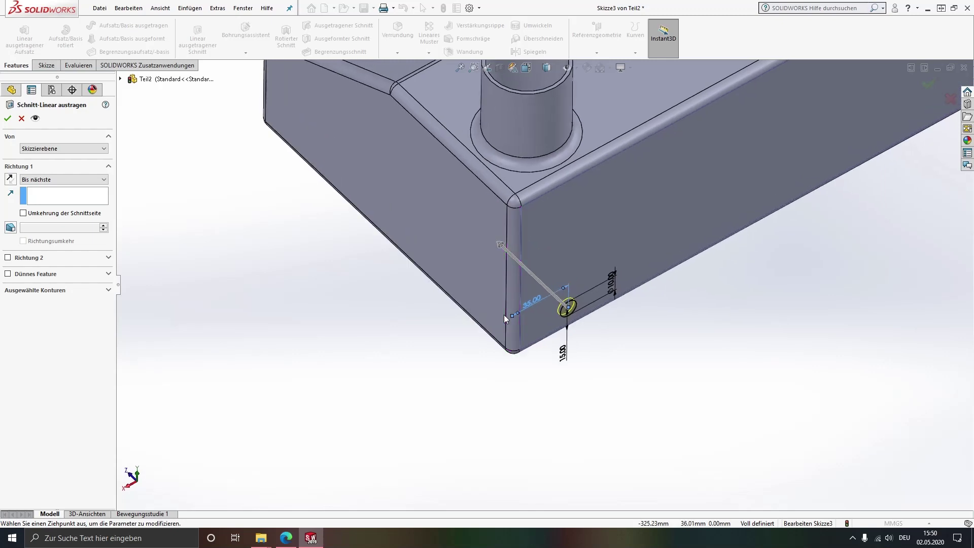
left_click(7, 118)
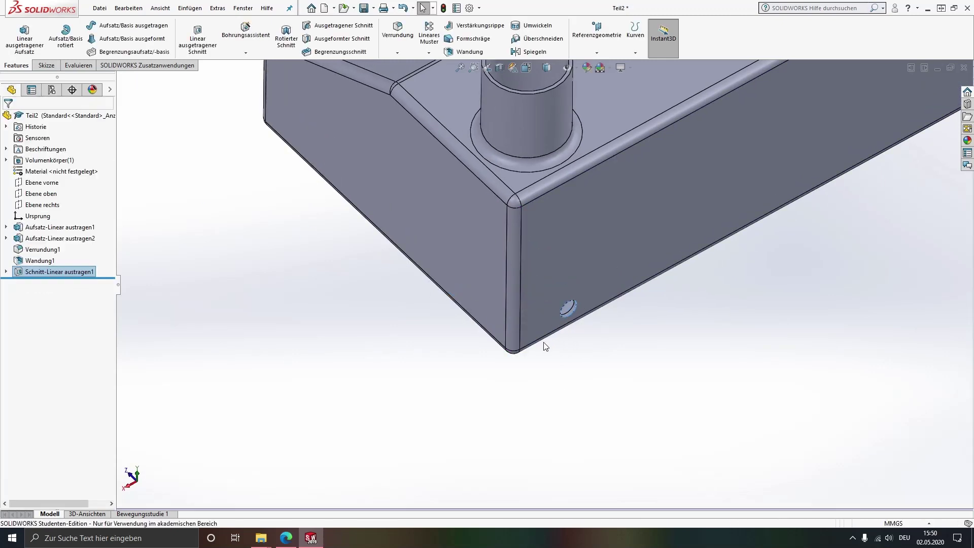
scroll(545, 347, "up", 3)
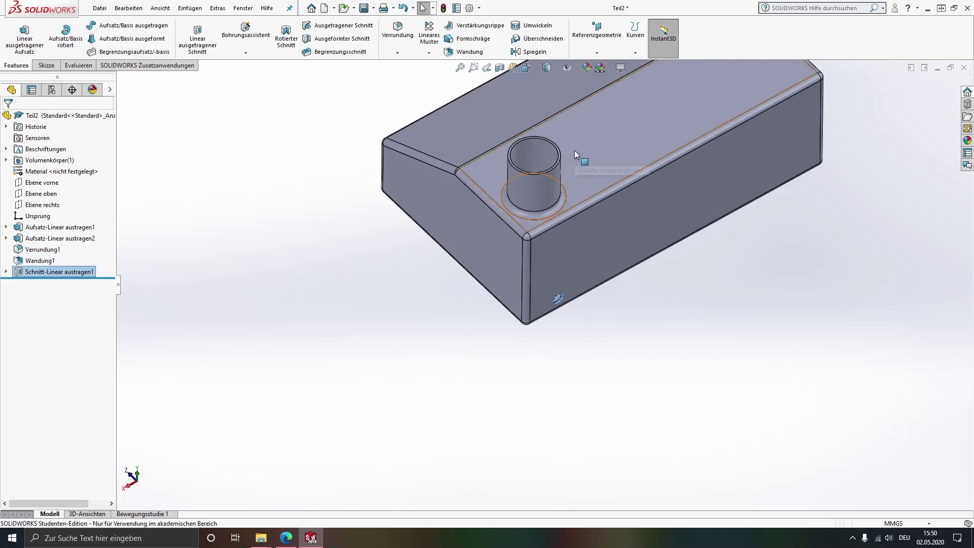
- Fit the part in view and save it as 'Tank'
key("f")
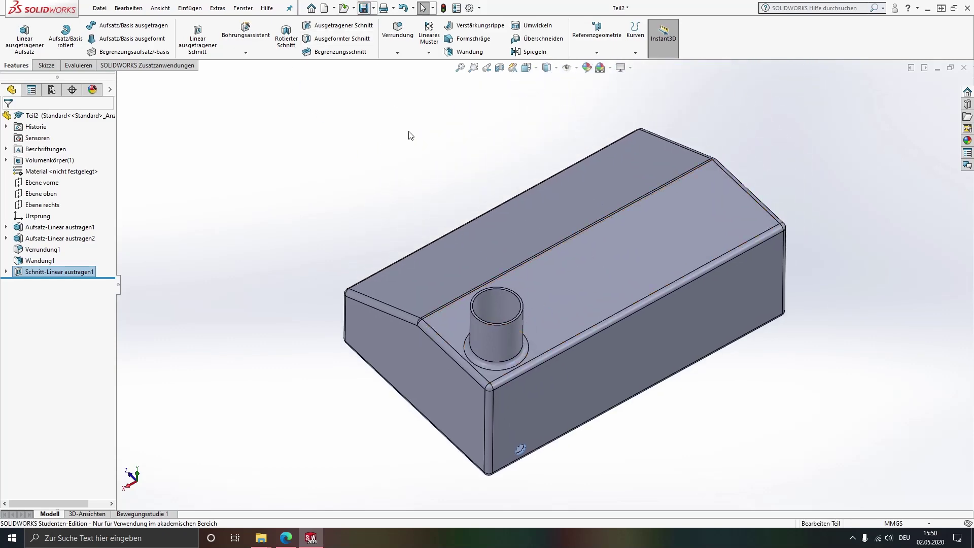
key("ctrl+s")
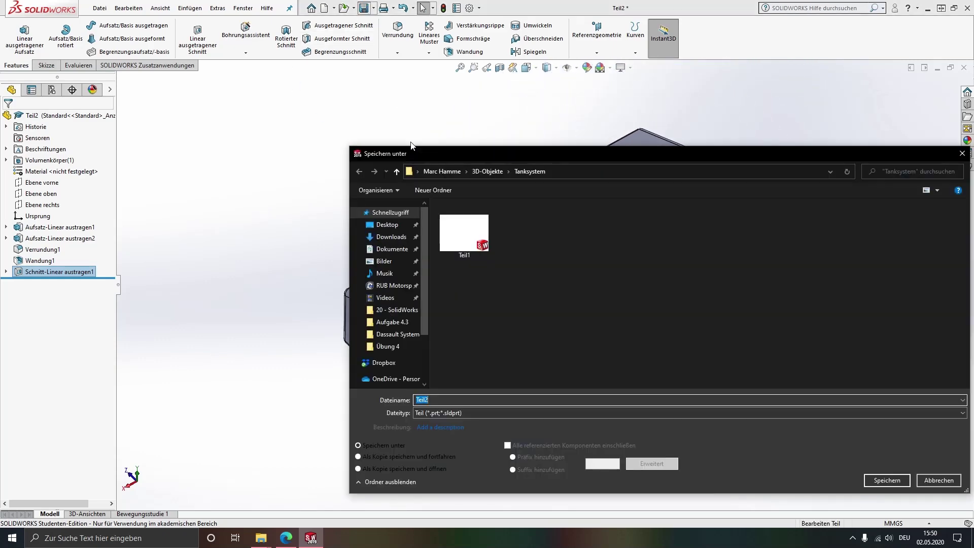
type("Tank")
key("Return")
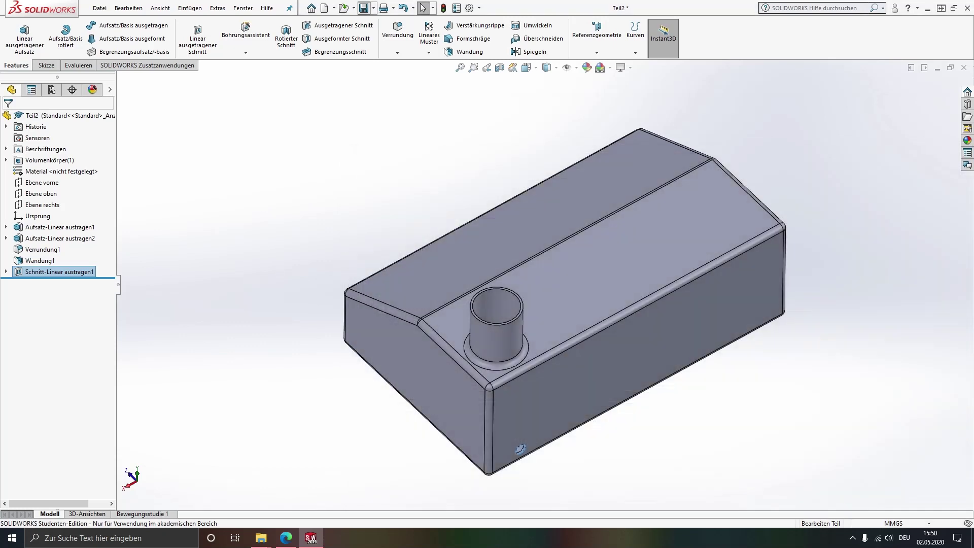
left_click(412, 146)
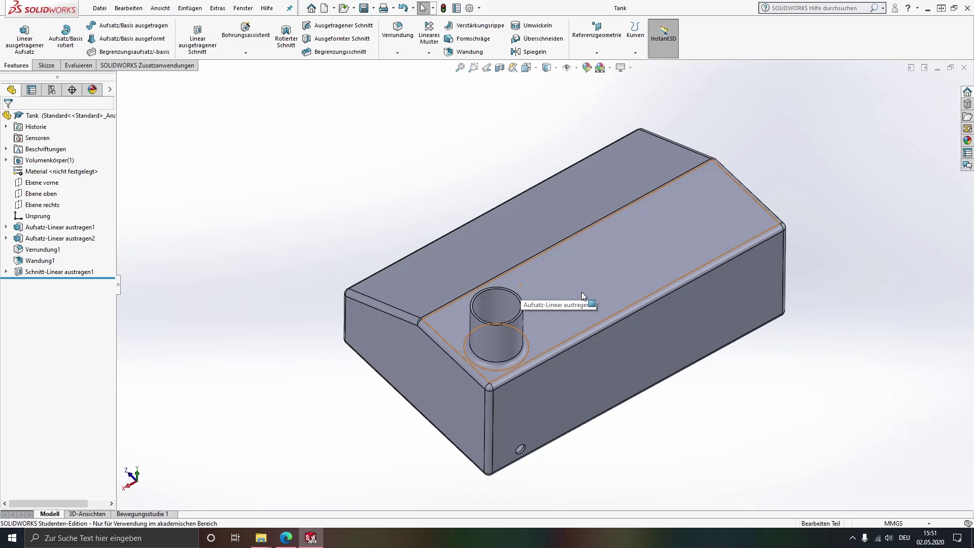
- Assign PE hochdicht from the Kunststoff category as the Tank part's material
right_click(44, 173)
left_click(88, 185)
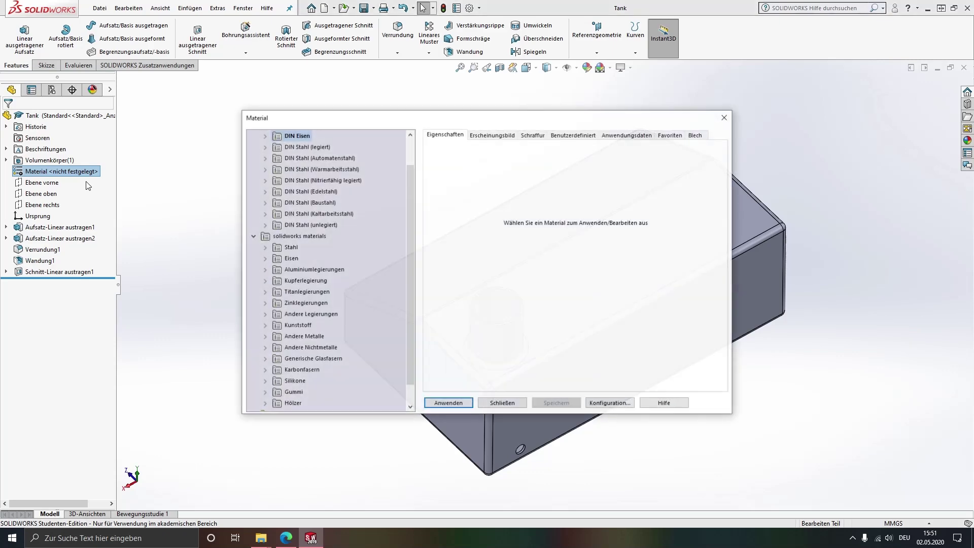
scroll(331, 315, "down", 1)
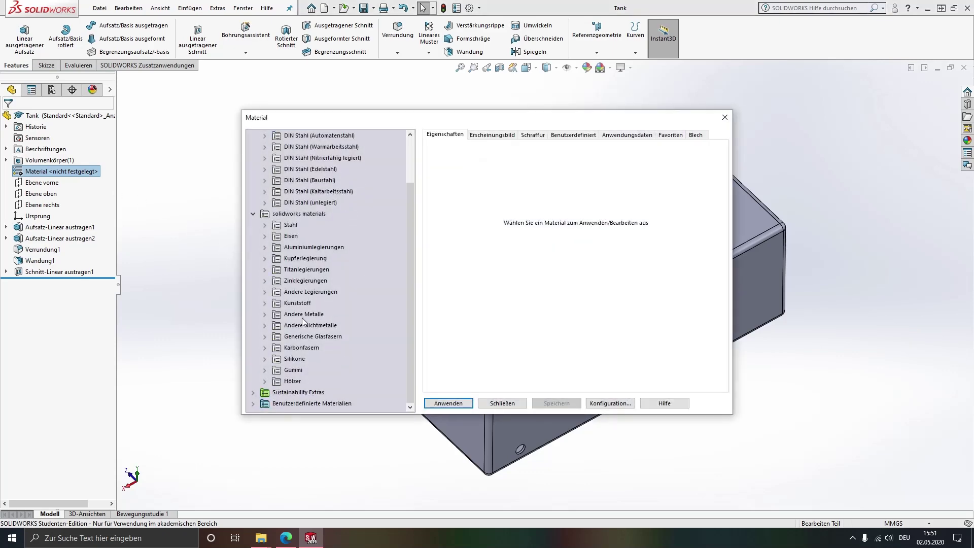
left_click(264, 303)
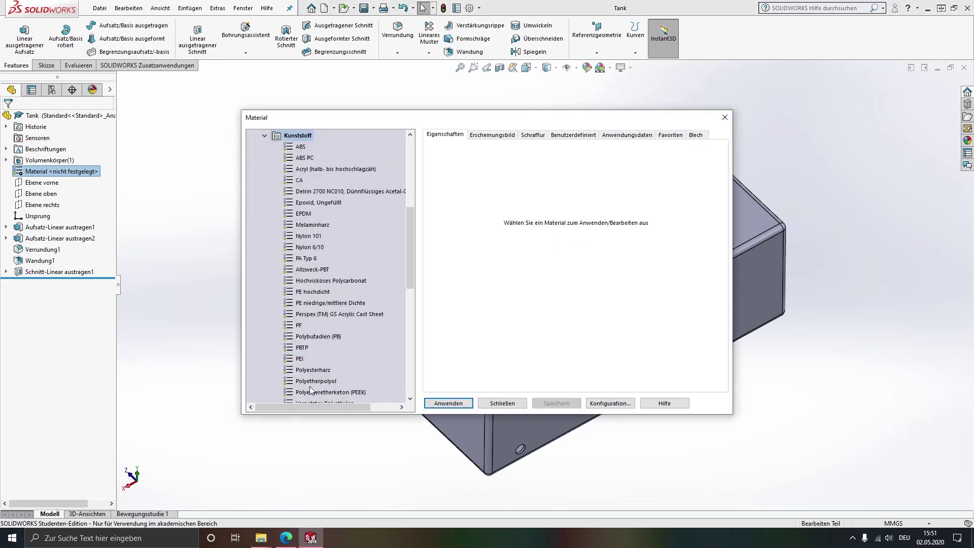
left_click(316, 292)
left_click(449, 403)
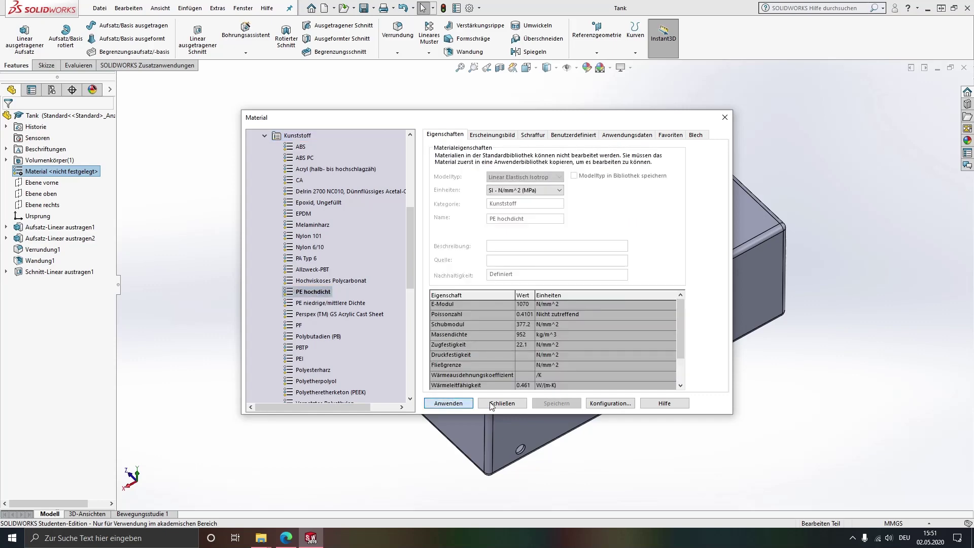
left_click(492, 402)
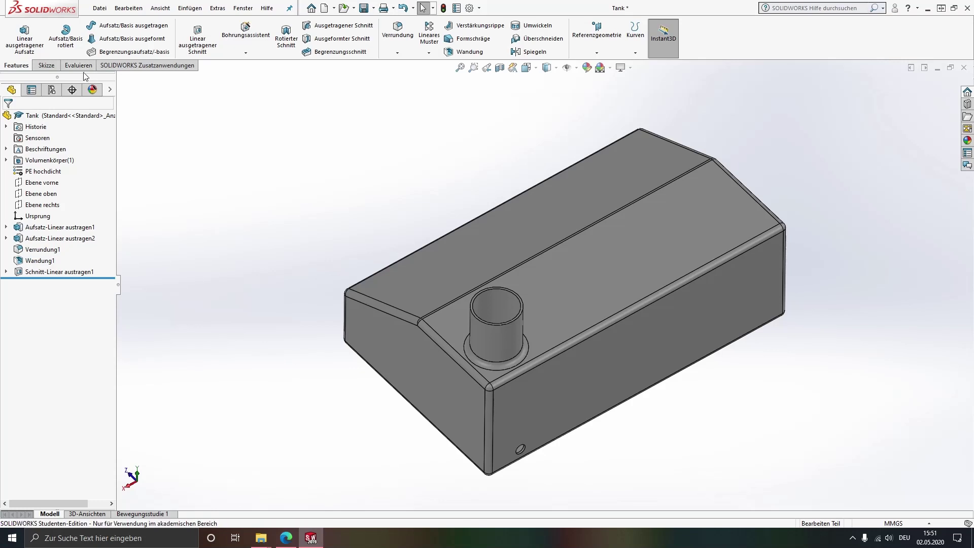
- Review the Tank's mass properties (429.34 g), then create a new part document
left_click(78, 66)
left_click(230, 35)
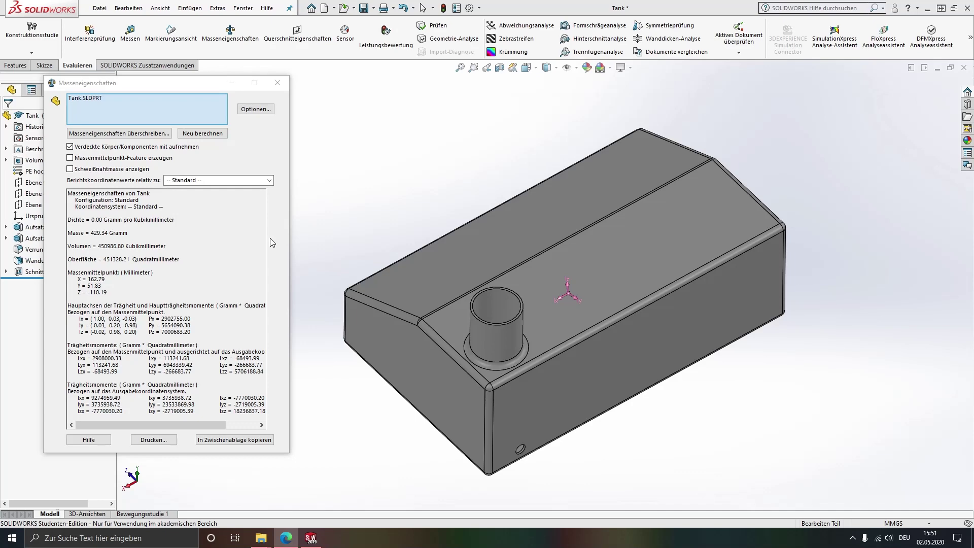
left_click(278, 83)
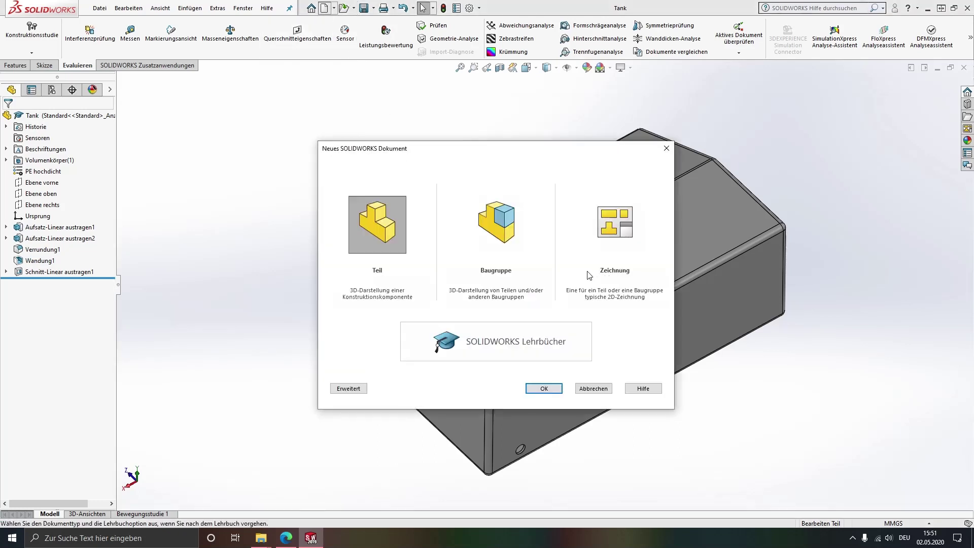
left_click(544, 388)
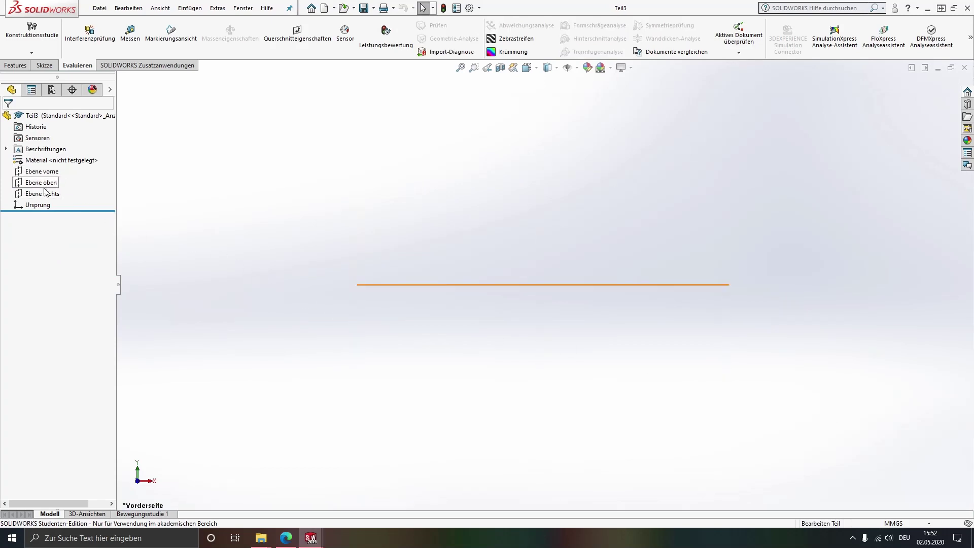
- Start a sketch on Ebene rechts (right plane) of the new part Teil3
left_click(14, 68)
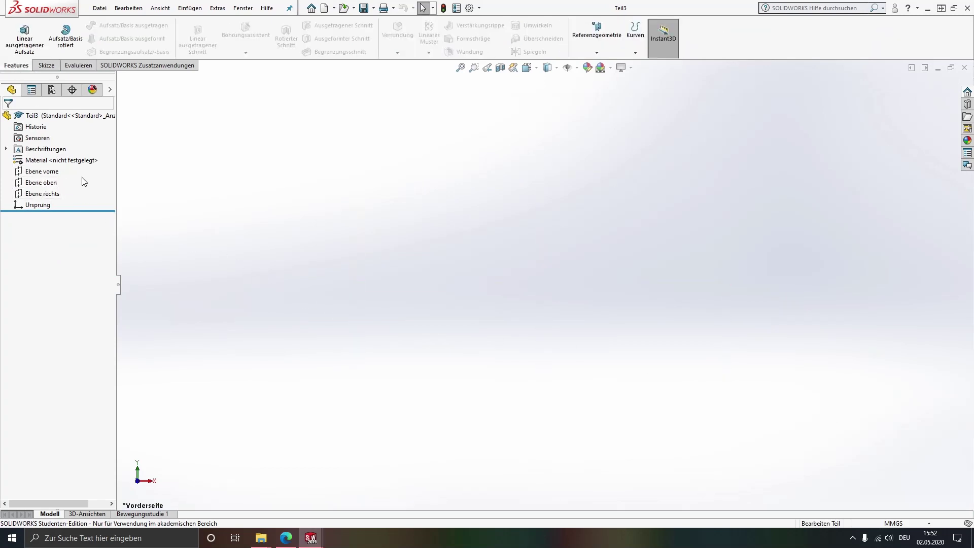
left_click(48, 194)
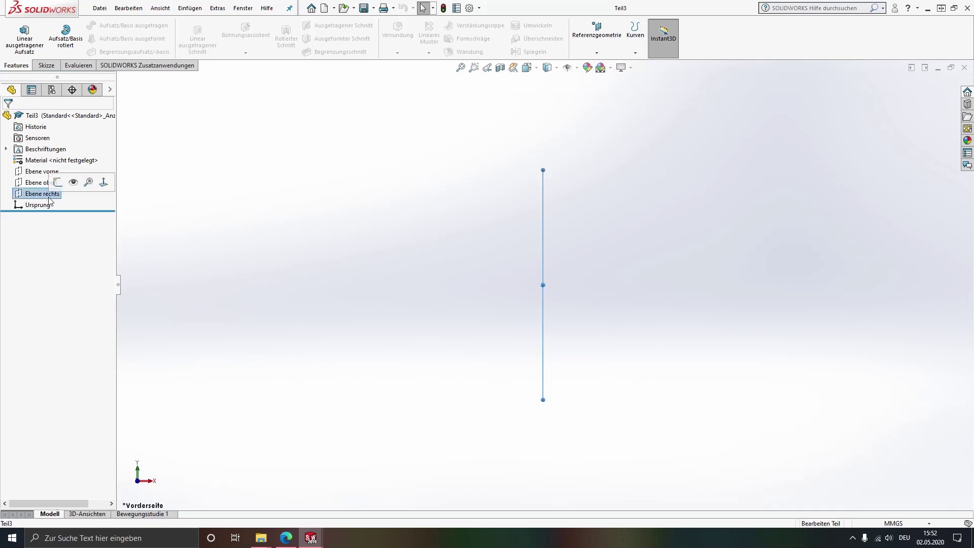
left_click(58, 184)
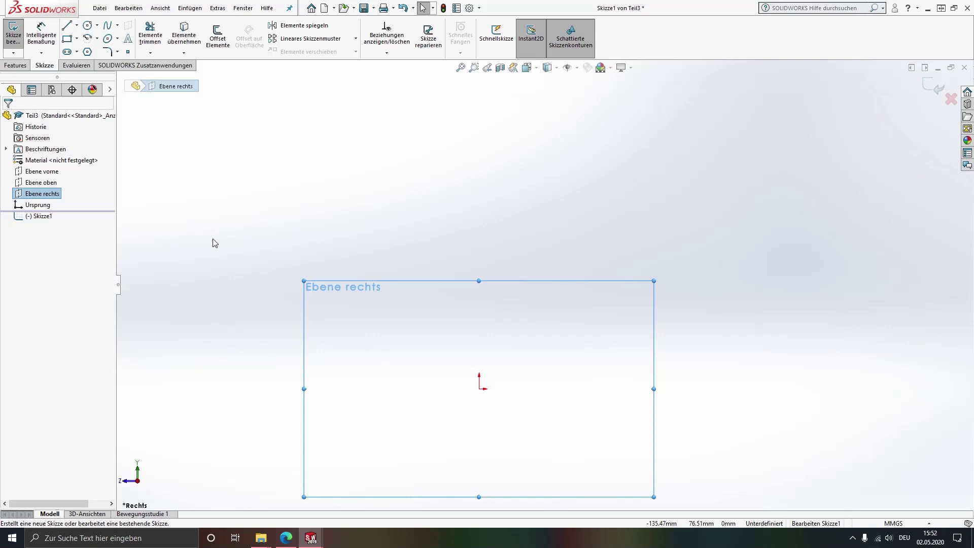
- Draw a three-line path from the origin: vertical, slanting up-right, then vertical again
key("l")
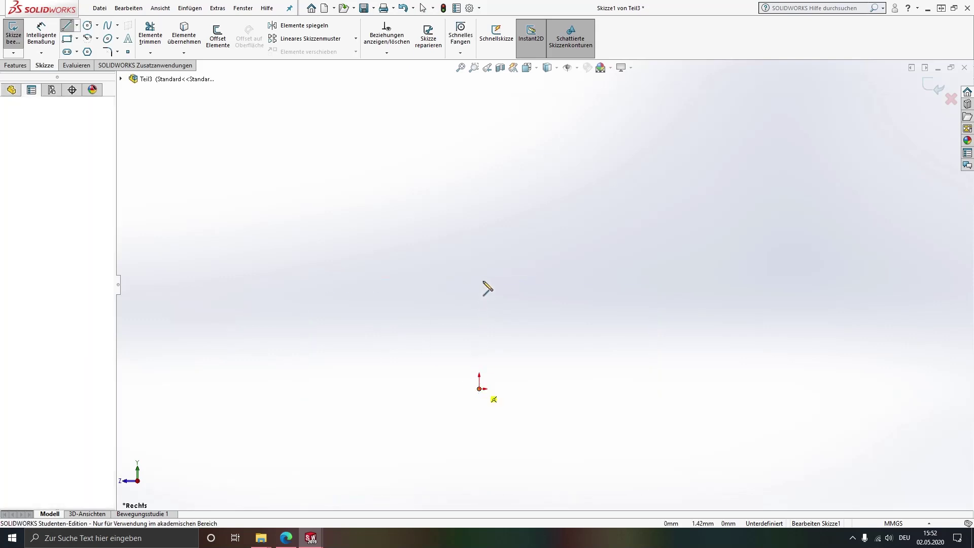
left_click(479, 388)
left_click(478, 262)
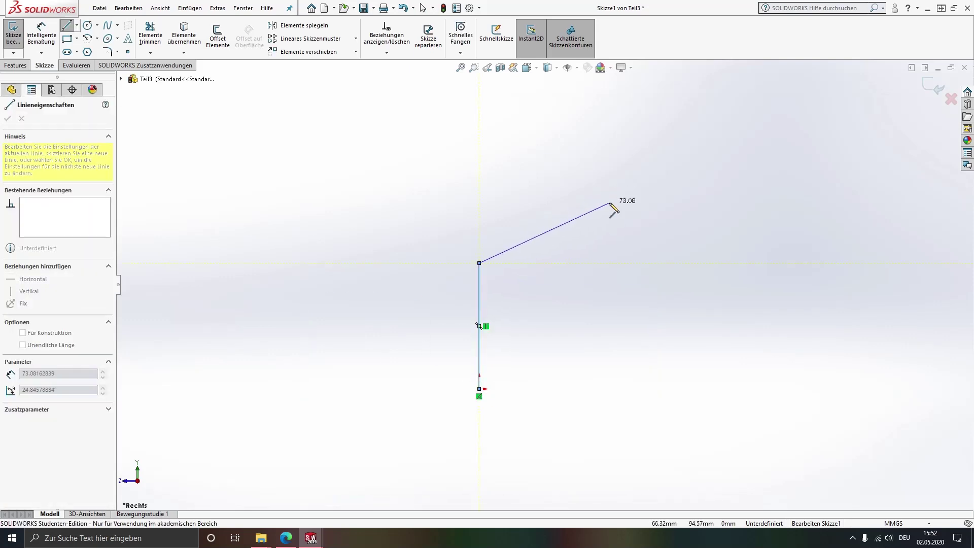
scroll(610, 204, "down", 2)
left_click(609, 197)
scroll(611, 153, "down", 1)
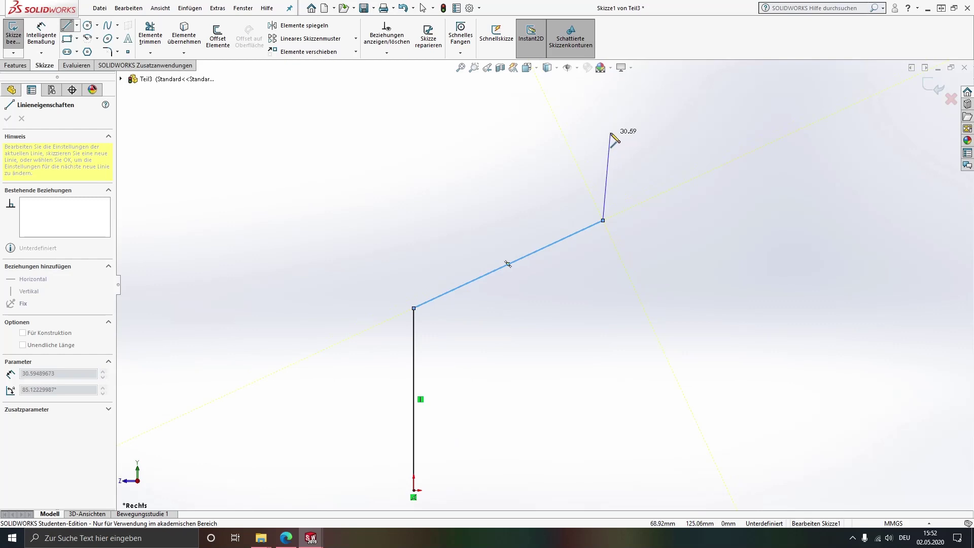
left_click(604, 107)
key("Escape")
scroll(517, 228, "up", 1)
scroll(499, 251, "up", 1)
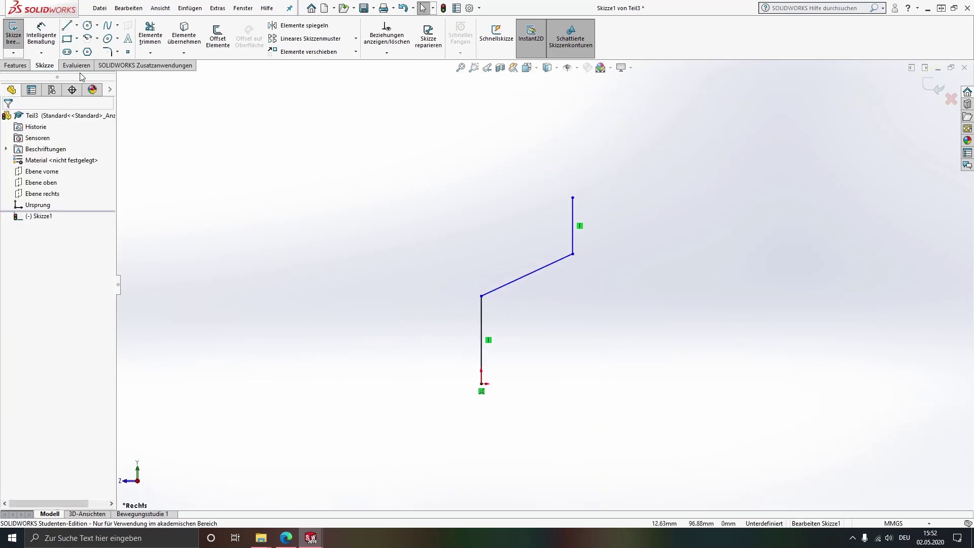
left_click(41, 33)
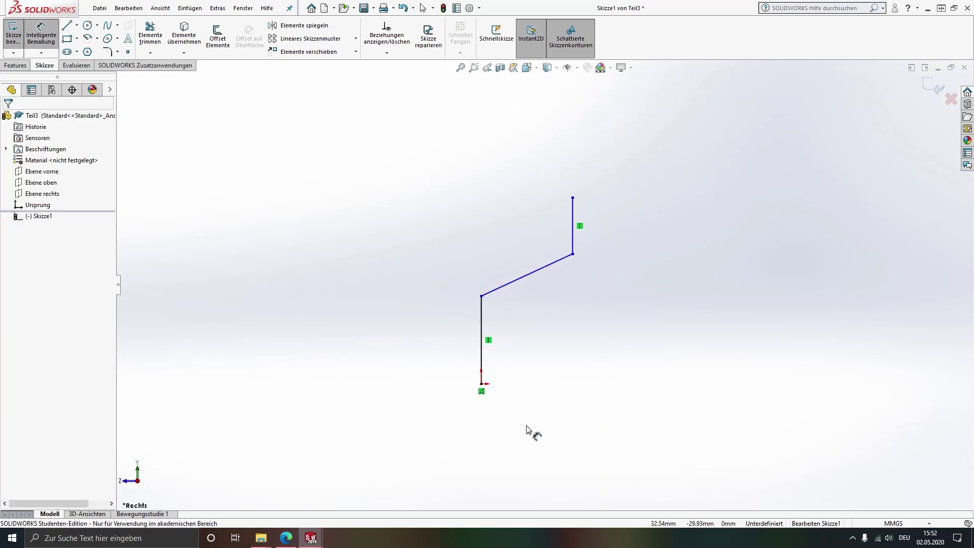
- Dimension both vertical path lines to 150 mm
left_click(469, 353)
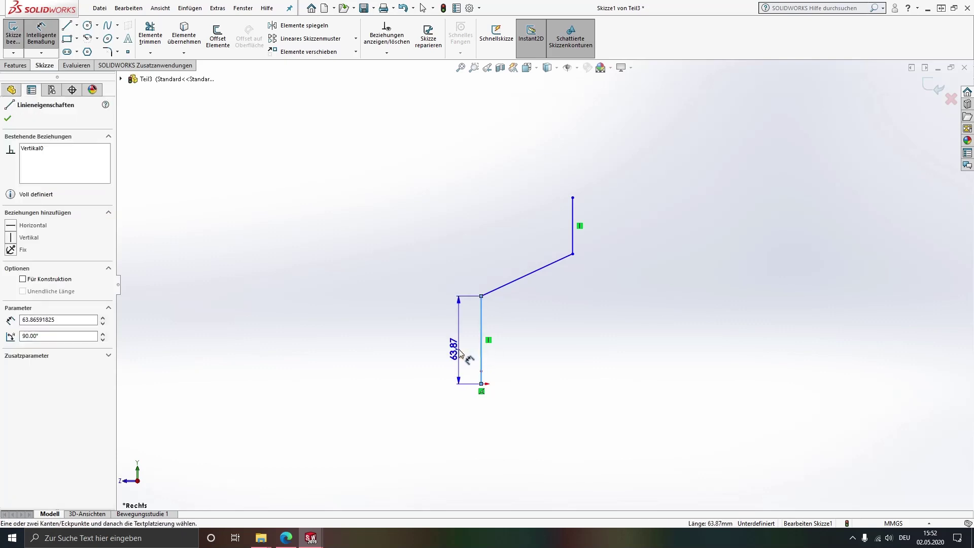
double_click(453, 350)
type("150")
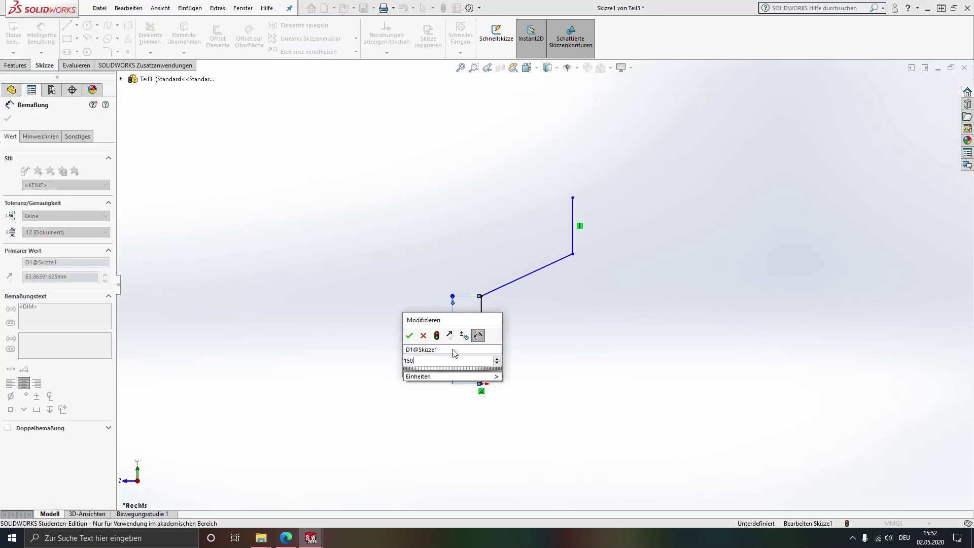
key("Return")
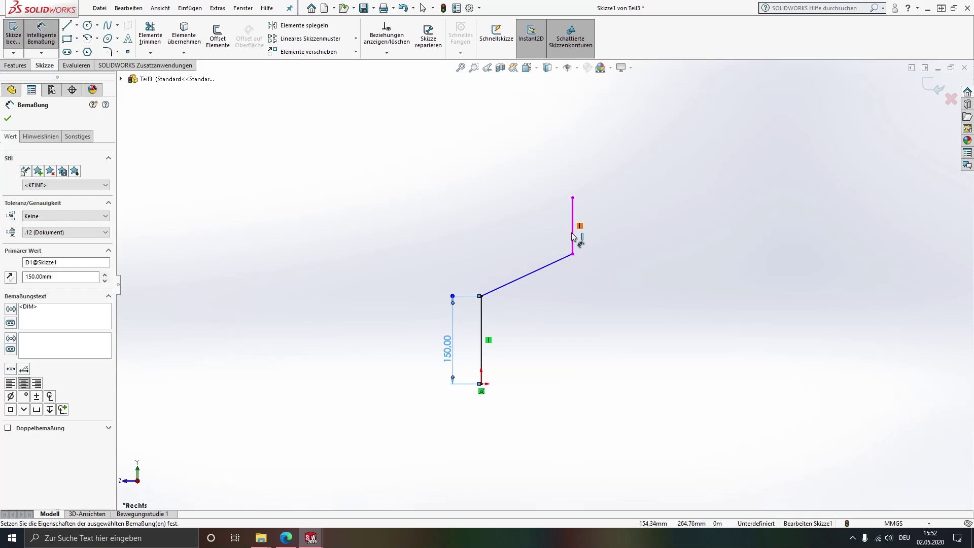
left_click(573, 237)
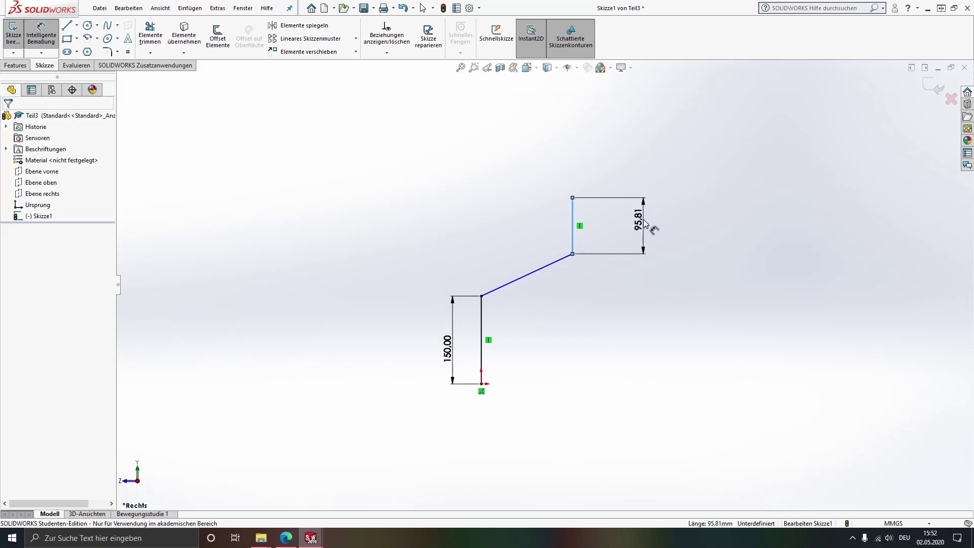
left_click(644, 223)
type("150")
key("Return")
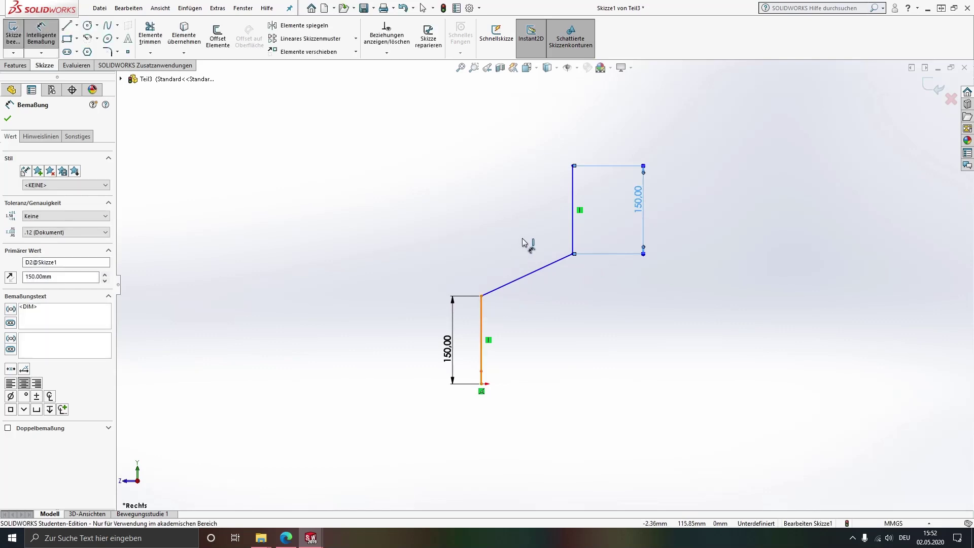
- Set the horizontal offset between the vertical lines to 150 and overall height to 400
left_click(572, 235)
left_click(481, 327)
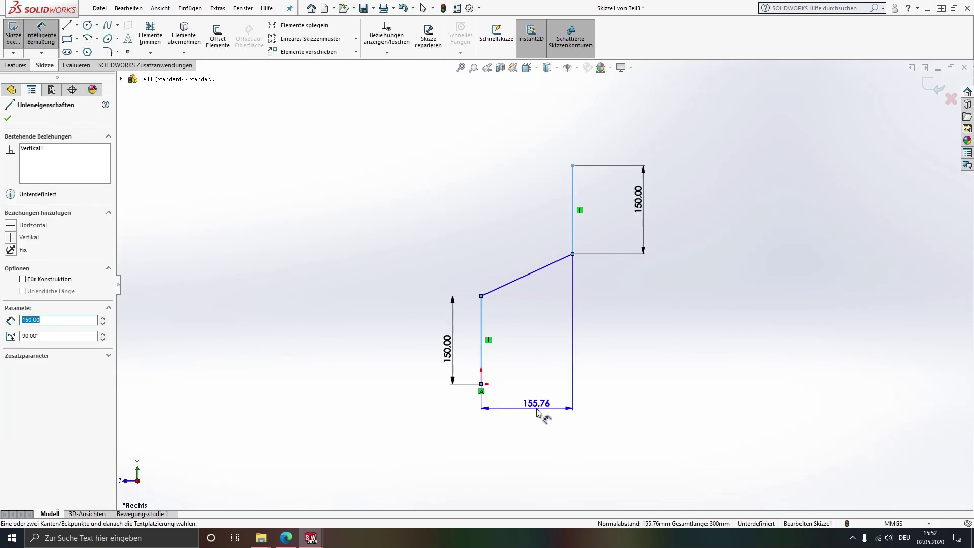
left_click(537, 412)
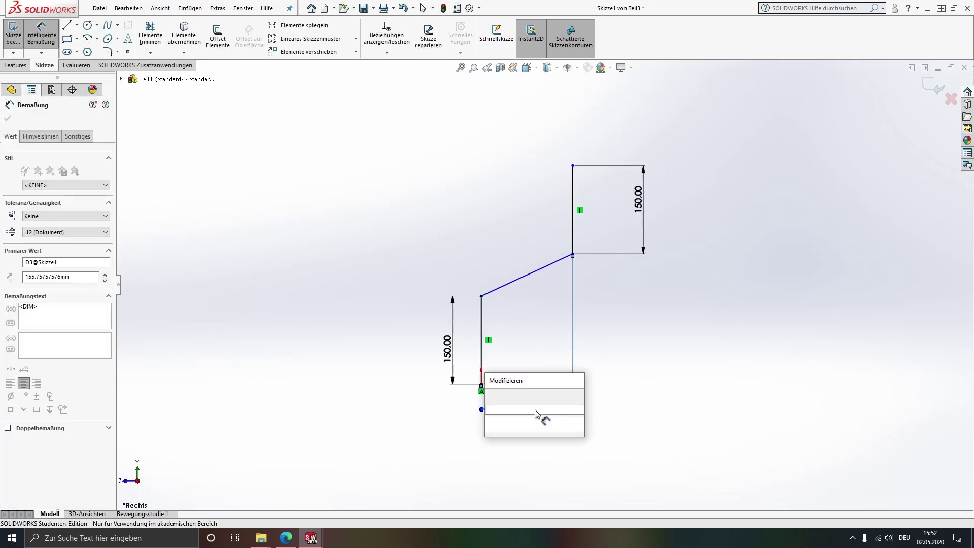
type("150")
key("Return")
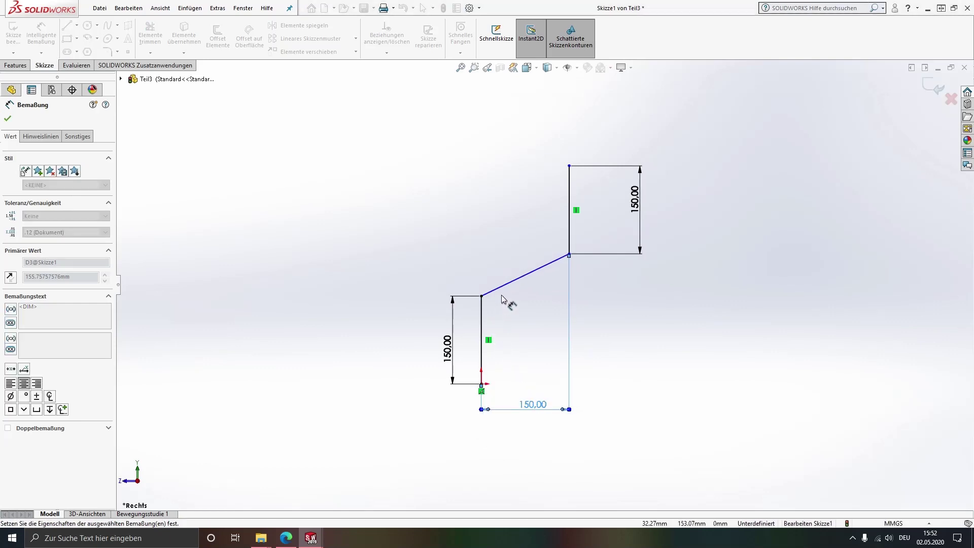
left_click(482, 385)
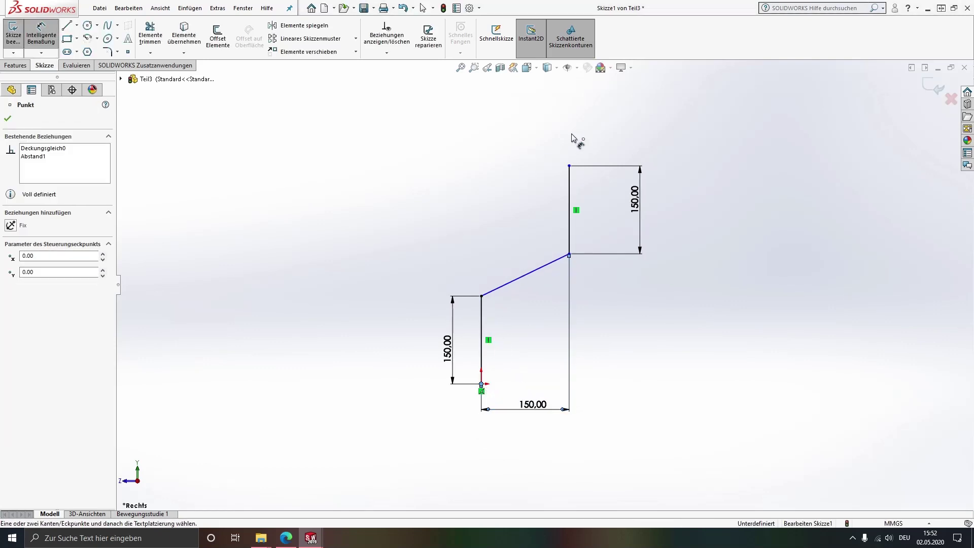
left_click(569, 166)
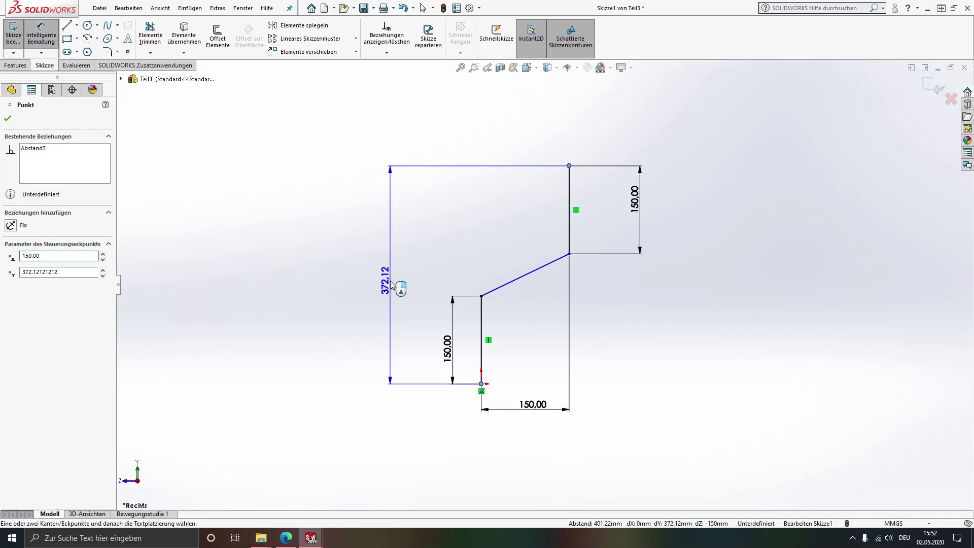
left_click(391, 284)
type("400")
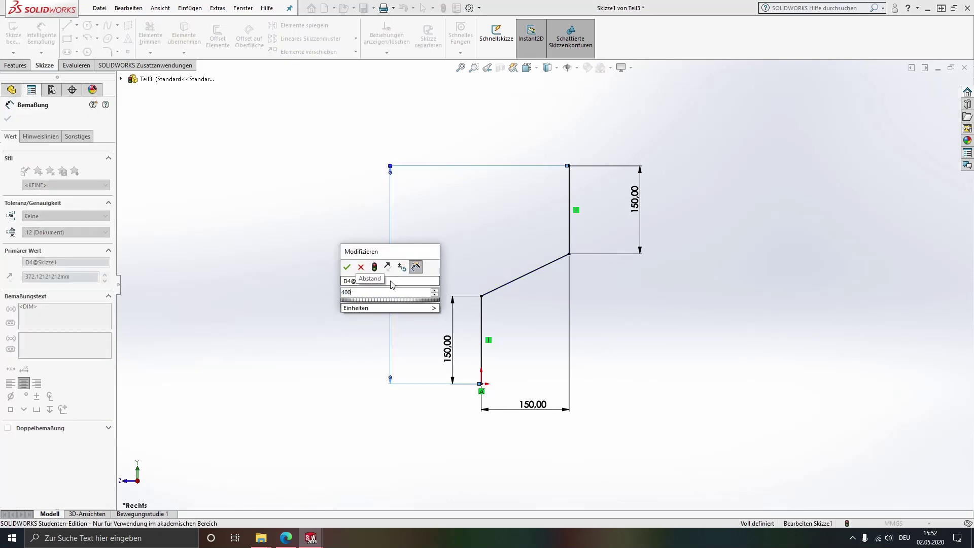
key("Return")
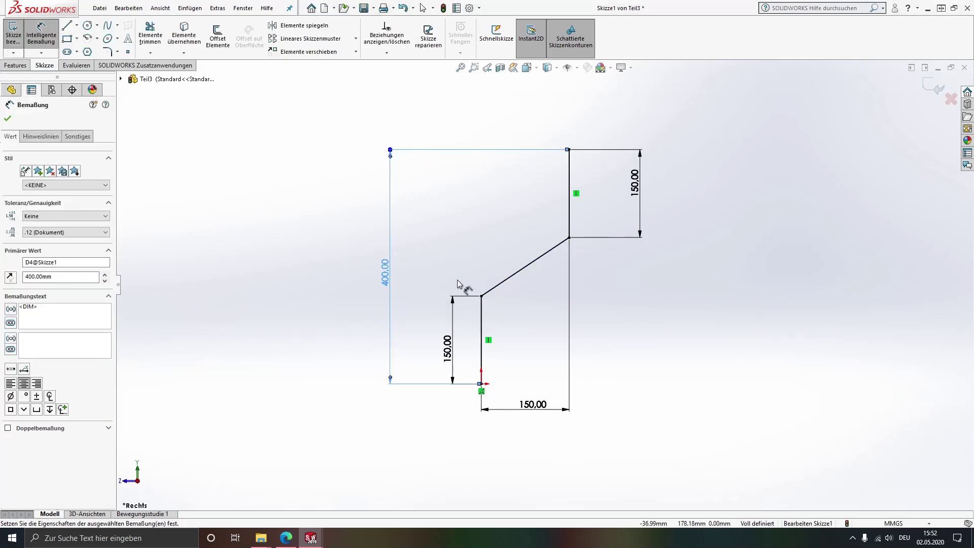
- Finish dimensioning and recentre the fully defined sketch in the view
key("Escape")
scroll(526, 311, "down", 2)
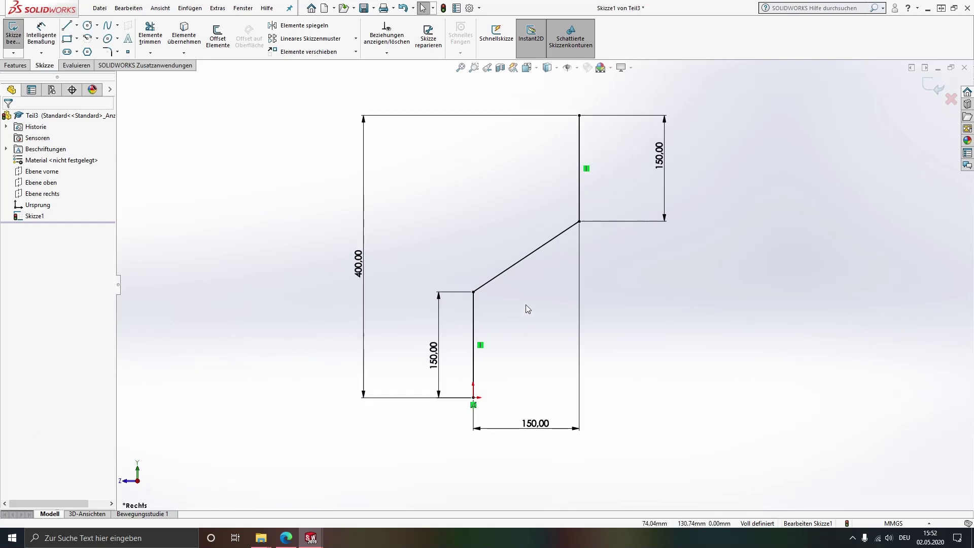
middle_click_drag(538, 285, 530, 304, "ctrl")
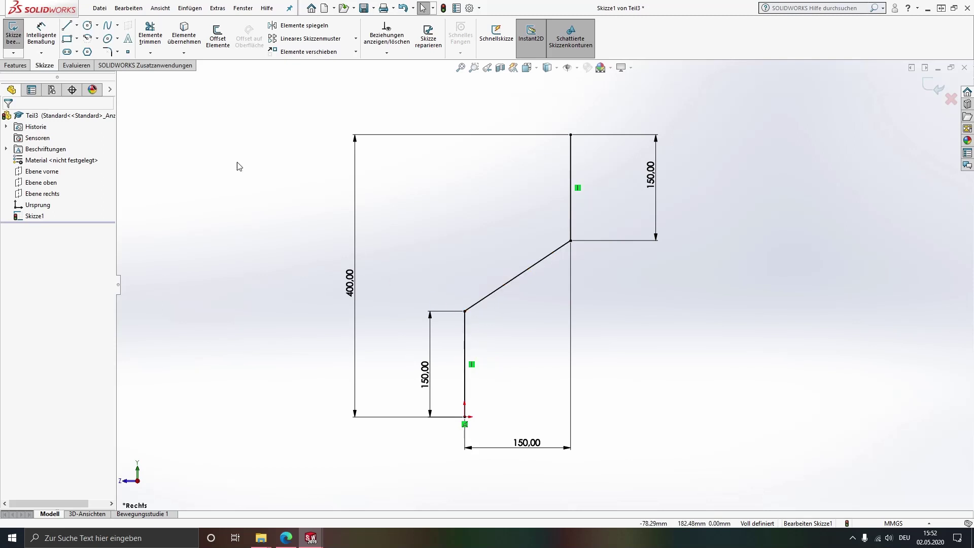
left_click(109, 51)
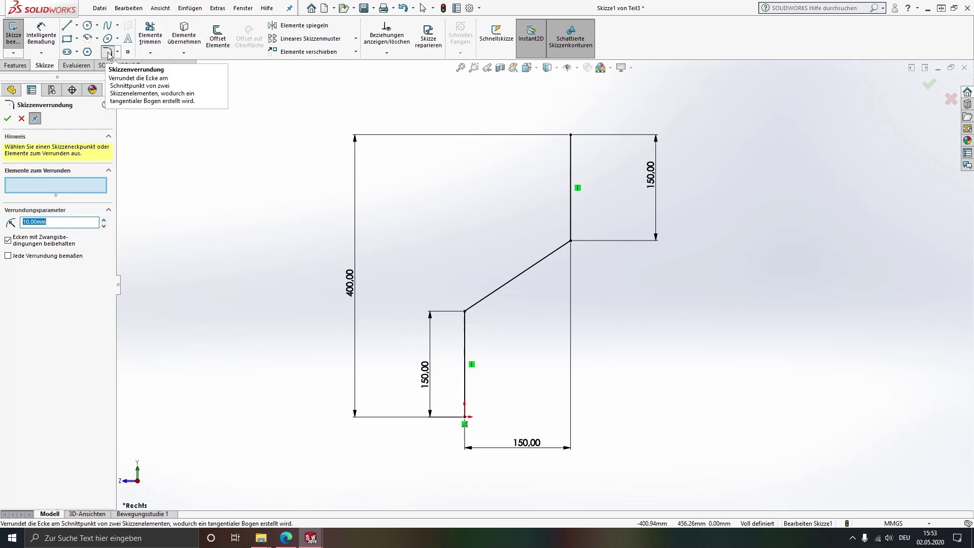
- Round both bends of the path with 50 mm sketch fillets
left_click(463, 330)
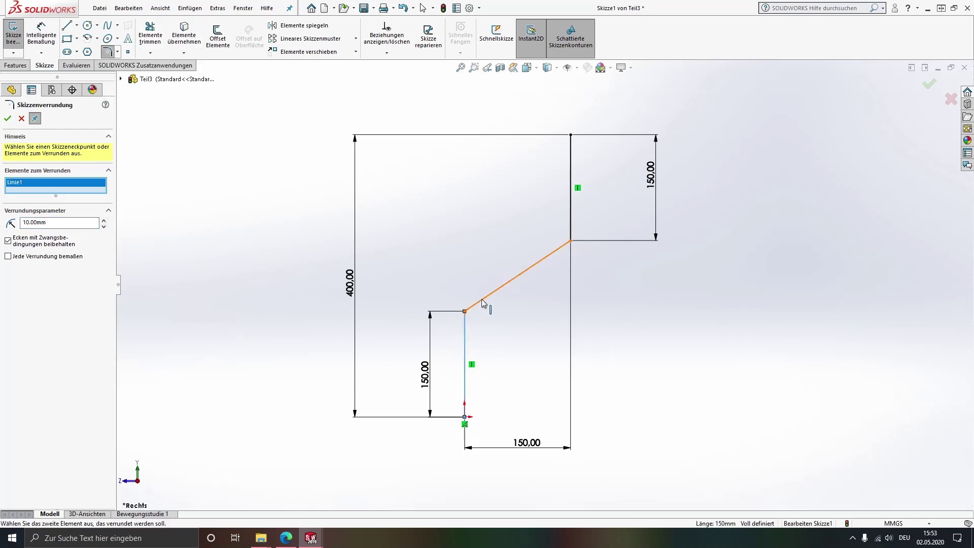
left_click(477, 303)
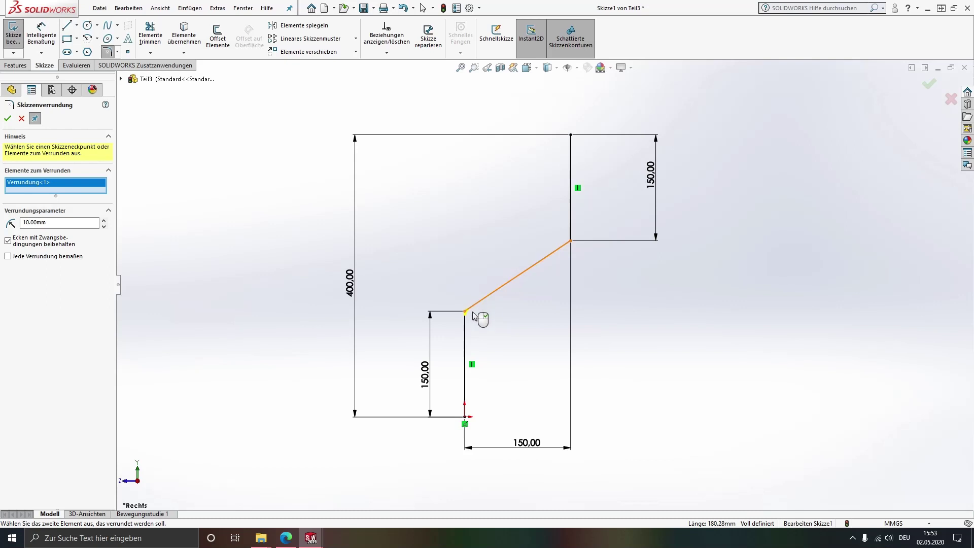
left_click(557, 252)
type("50")
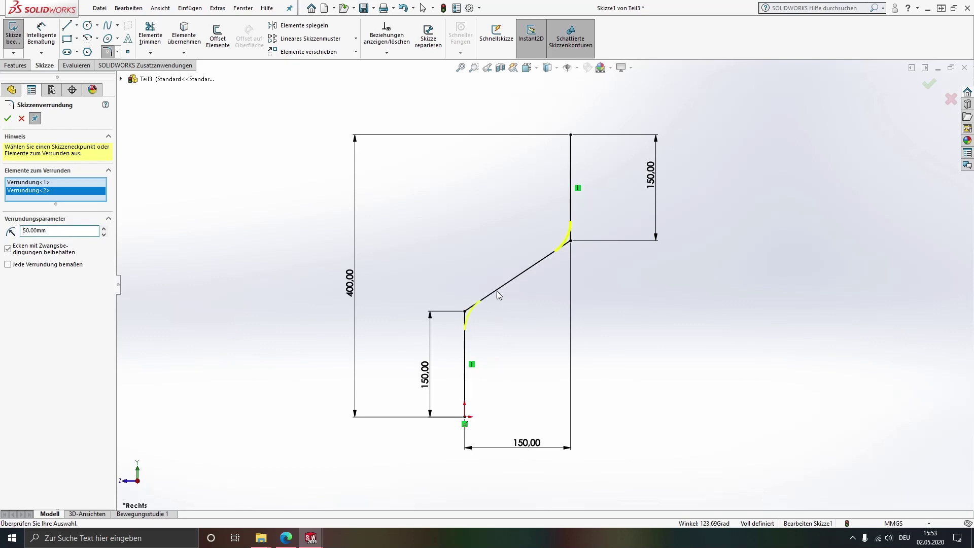
left_click(7, 119)
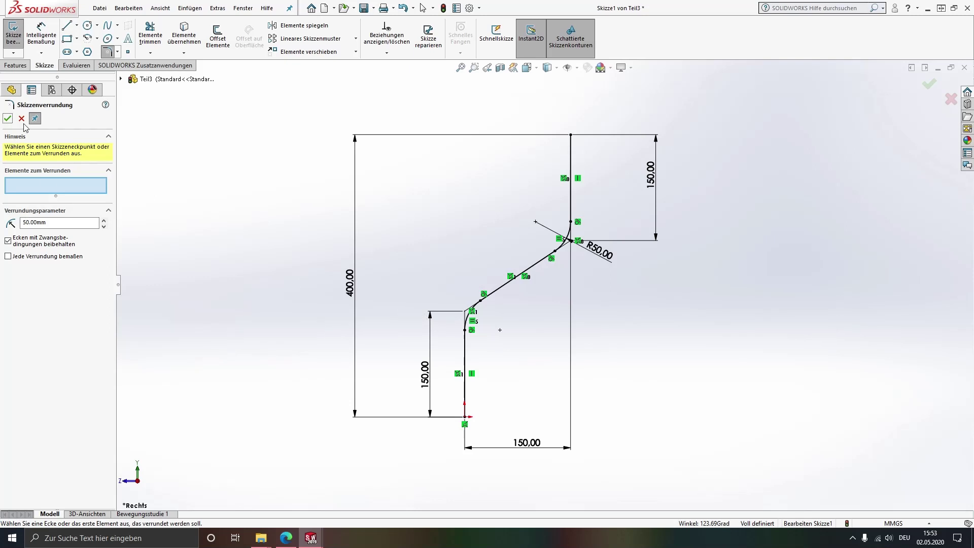
left_click(20, 119)
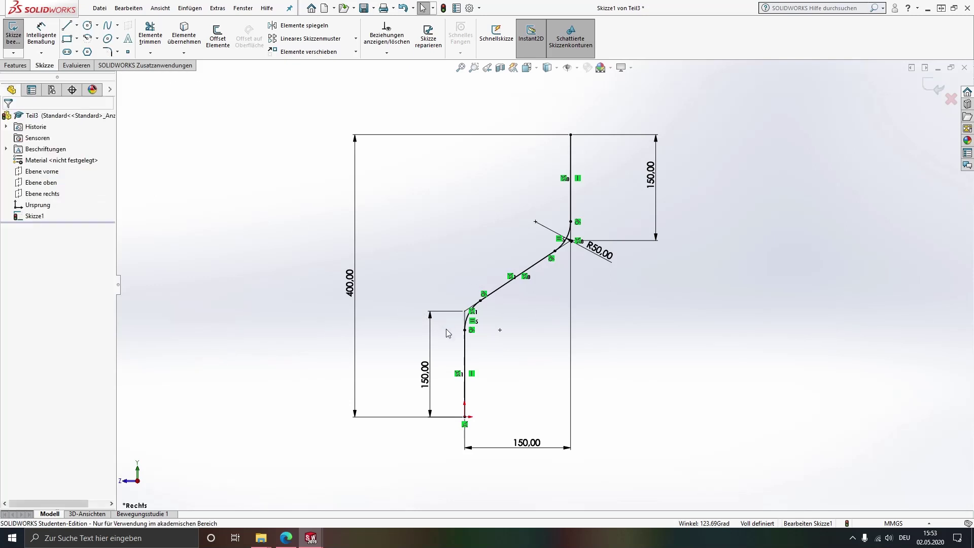
- Zoom and pan to recentre the filleted path in the view
scroll(467, 321, "down", 2)
scroll(470, 322, "down", 2)
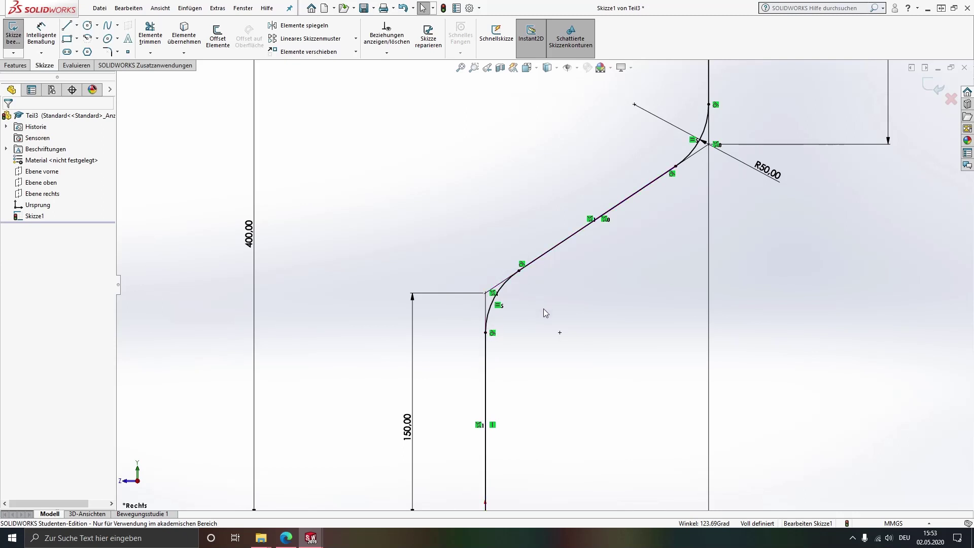
scroll(543, 308, "up", 1)
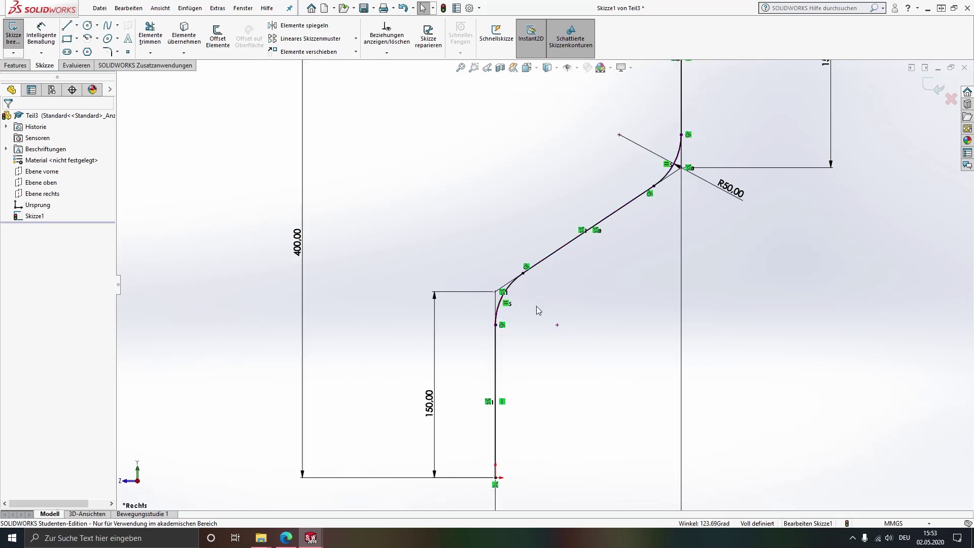
scroll(542, 293, "up", 2)
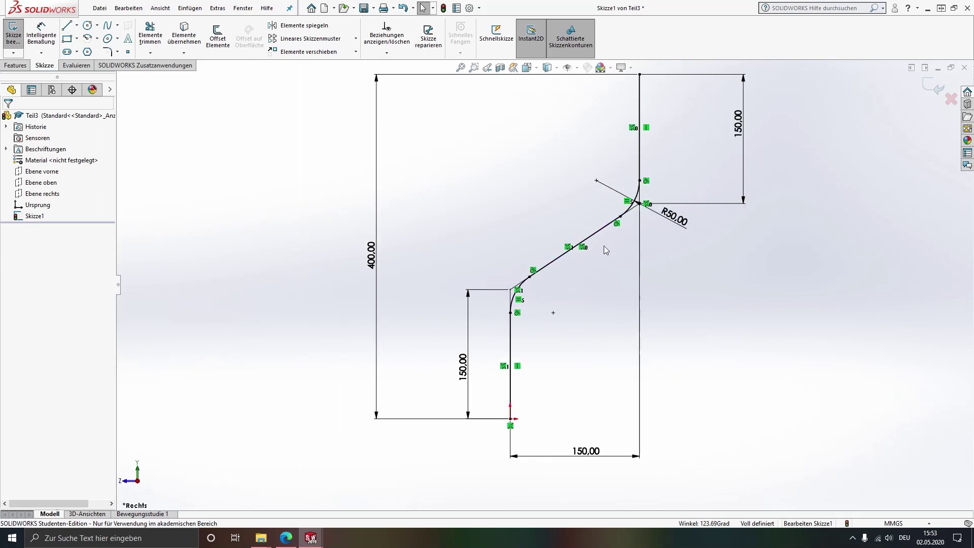
middle_click_drag(609, 240, 558, 251, "ctrl")
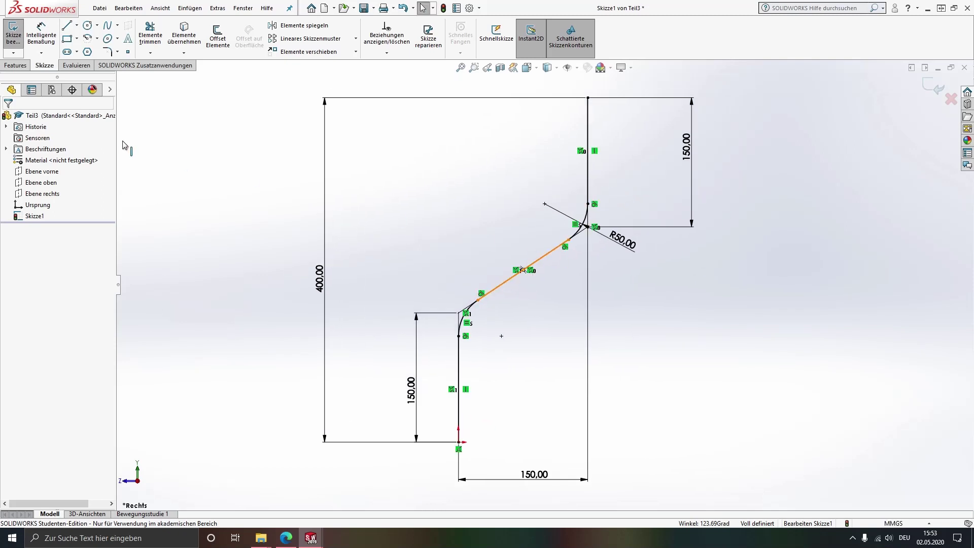
left_click(16, 65)
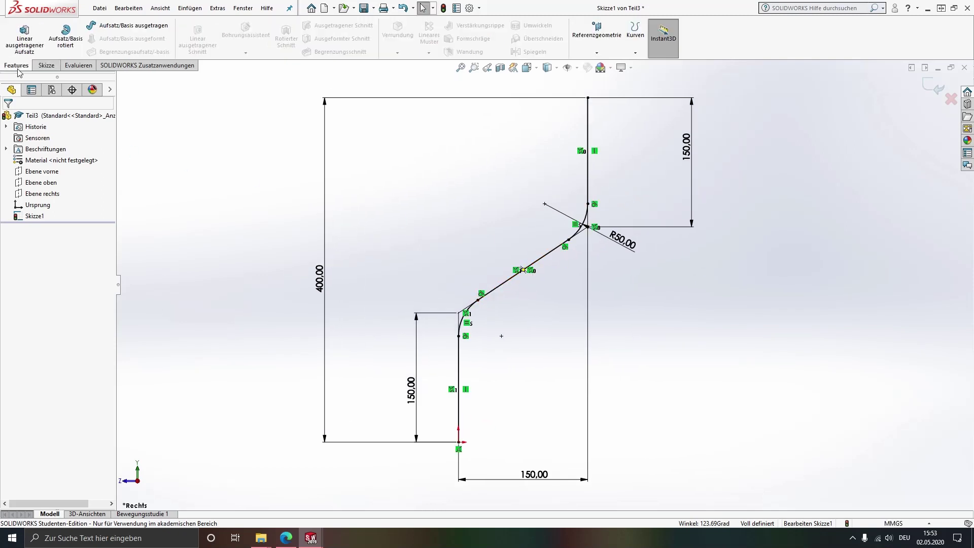
- Sweep a 48 mm circular profile along Skizze1 to create the bent tube Austragung1
left_click(119, 27)
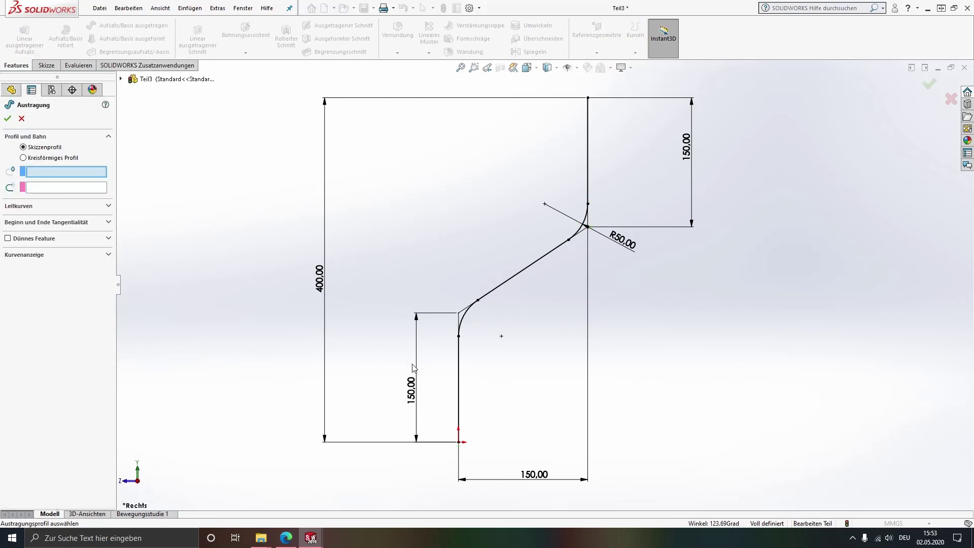
left_click(29, 159)
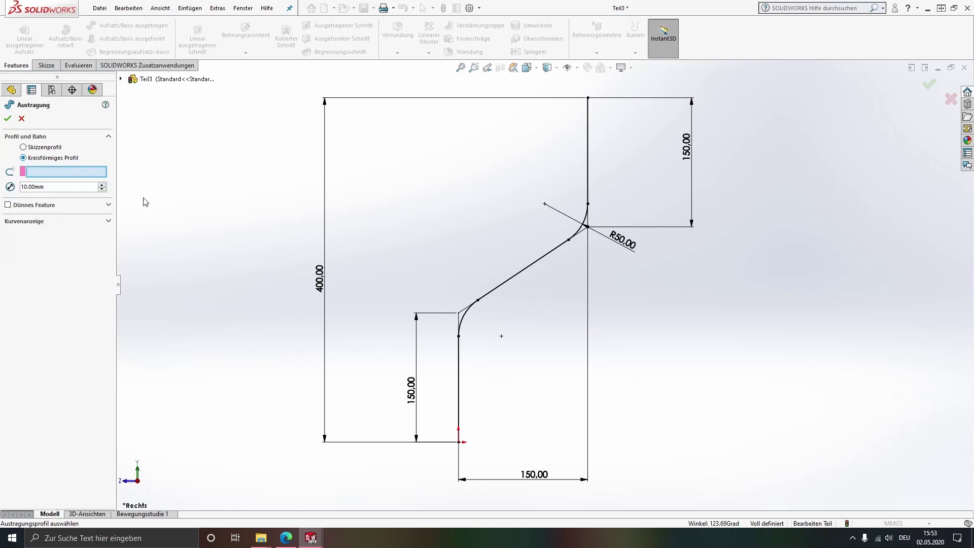
middle_click_drag(502, 390, 508, 317)
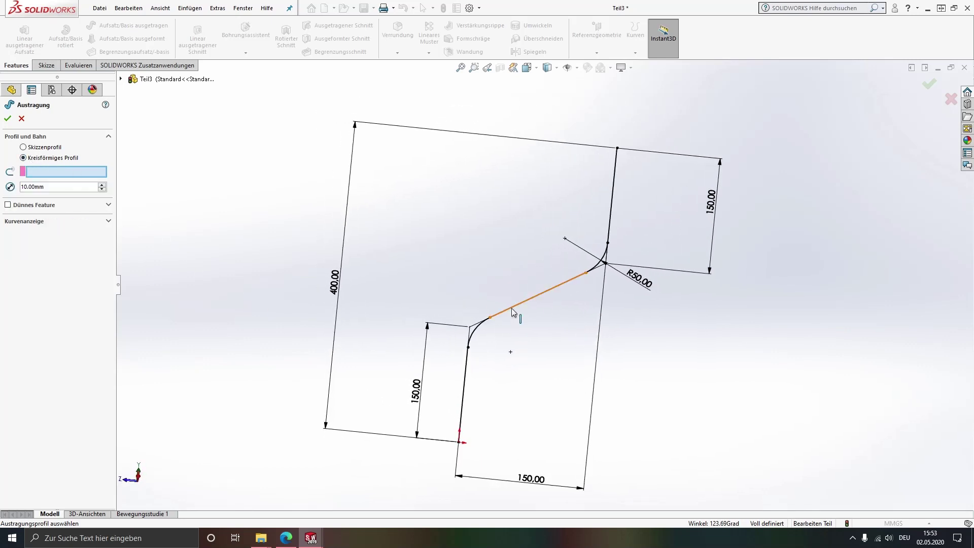
left_click(511, 309)
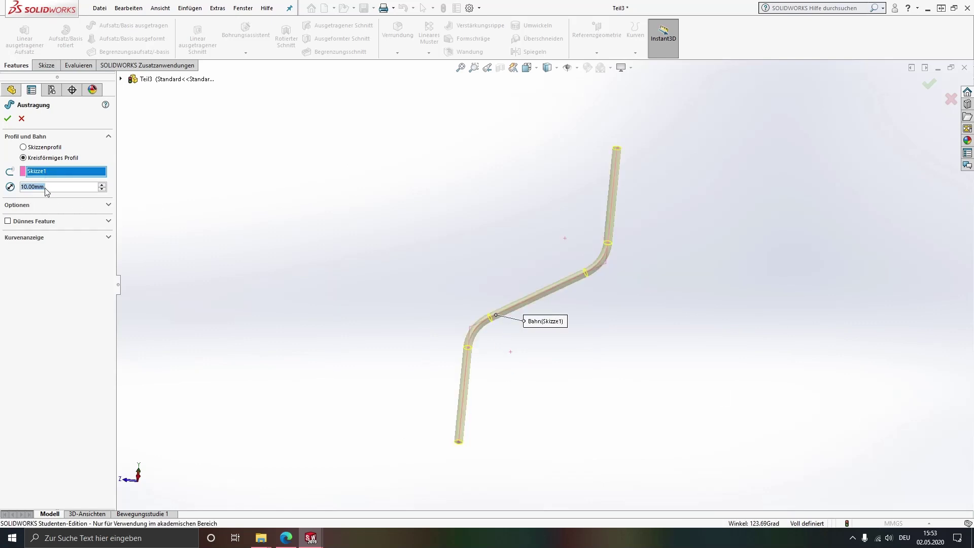
type("48")
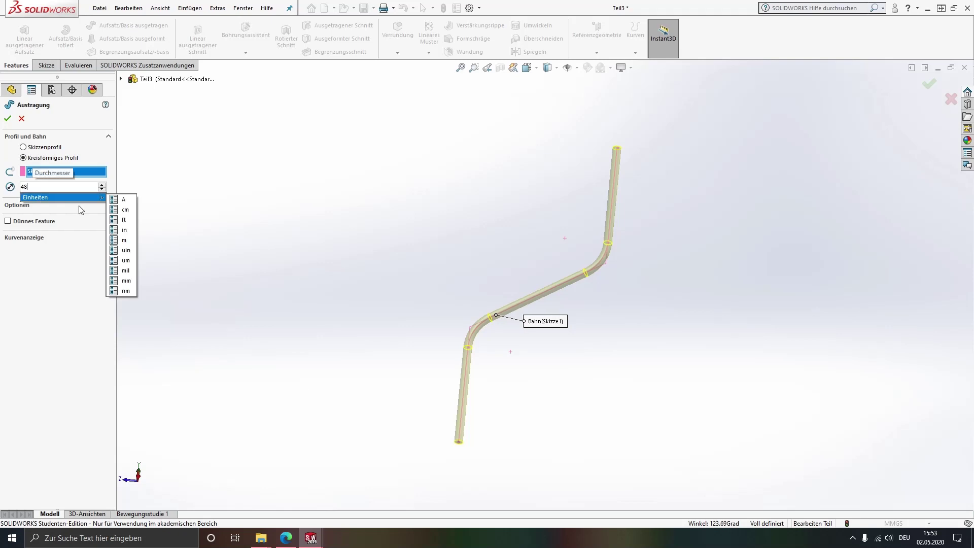
left_click(391, 353)
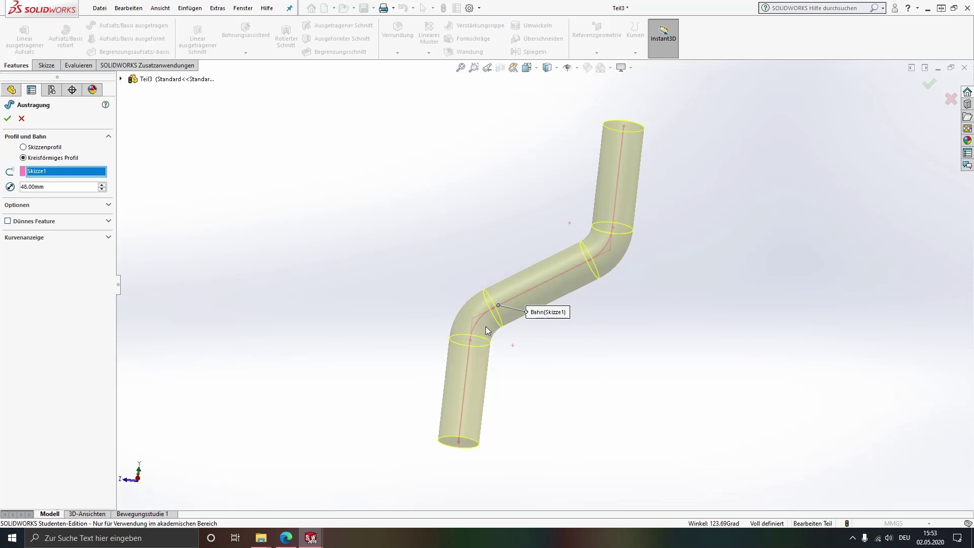
middle_click_drag(486, 327, 474, 330)
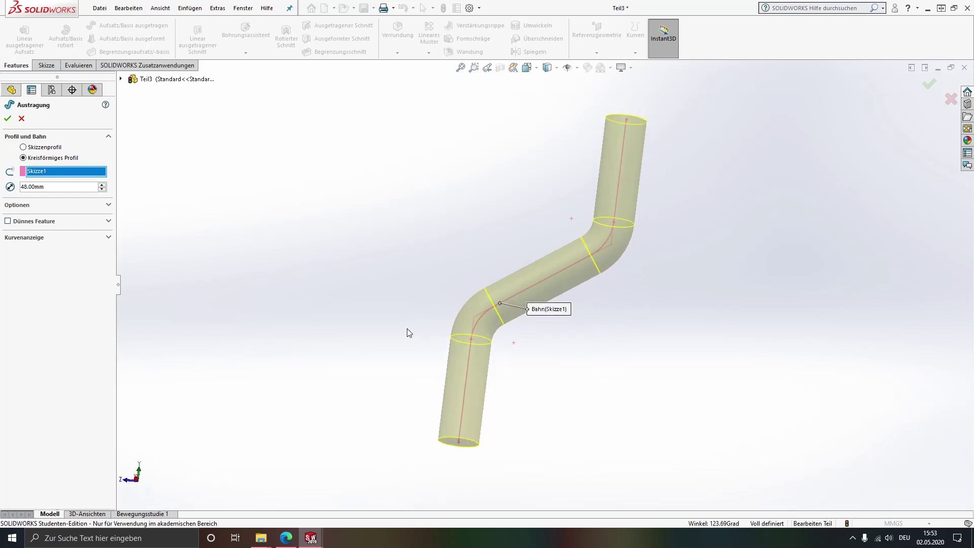
left_click(10, 119)
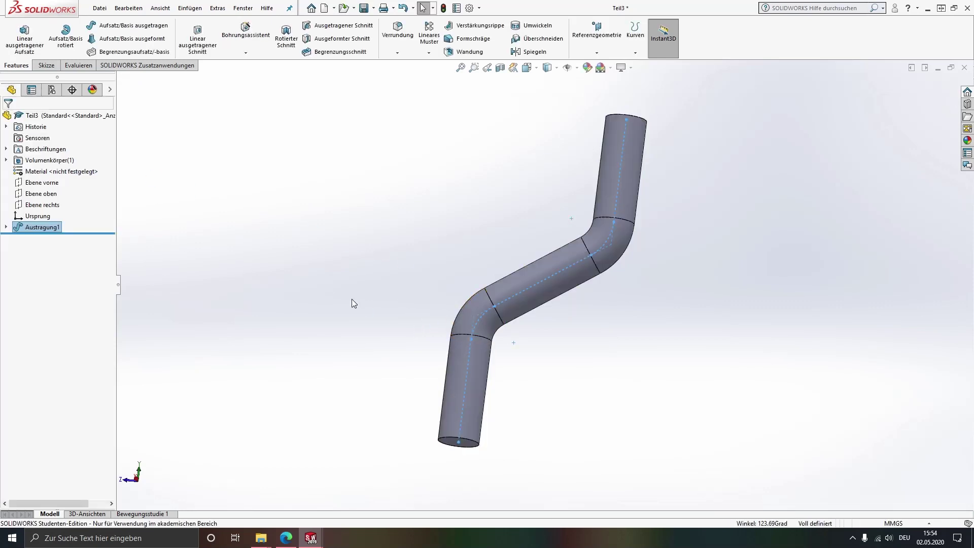
- Shell the tube to 1.5 mm walls, removing the top and bottom end faces
mouse_move(382, 309)
middle_mouse_down()
mouse_move(510, 217)
mouse_move(521, 394)
mouse_move(473, 357)
middle_mouse_up()
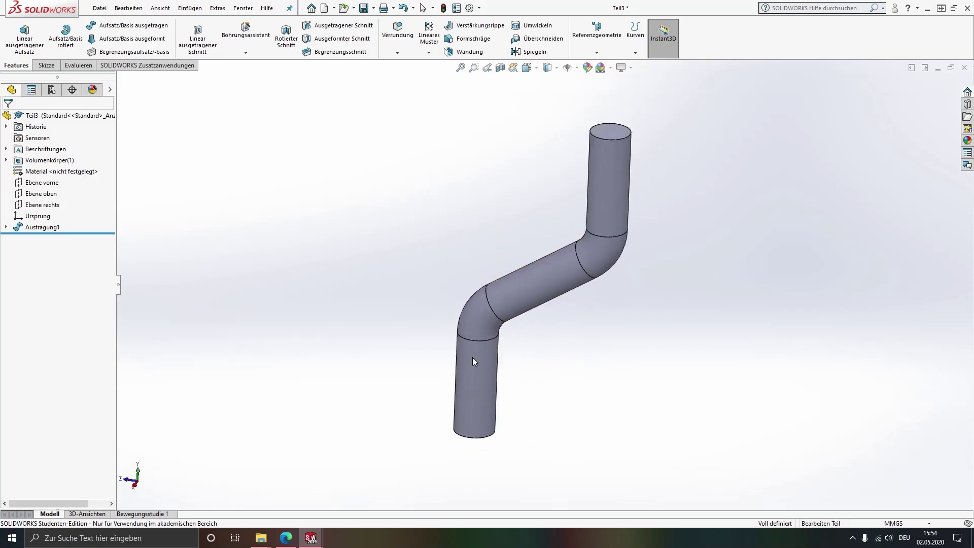
left_click(467, 52)
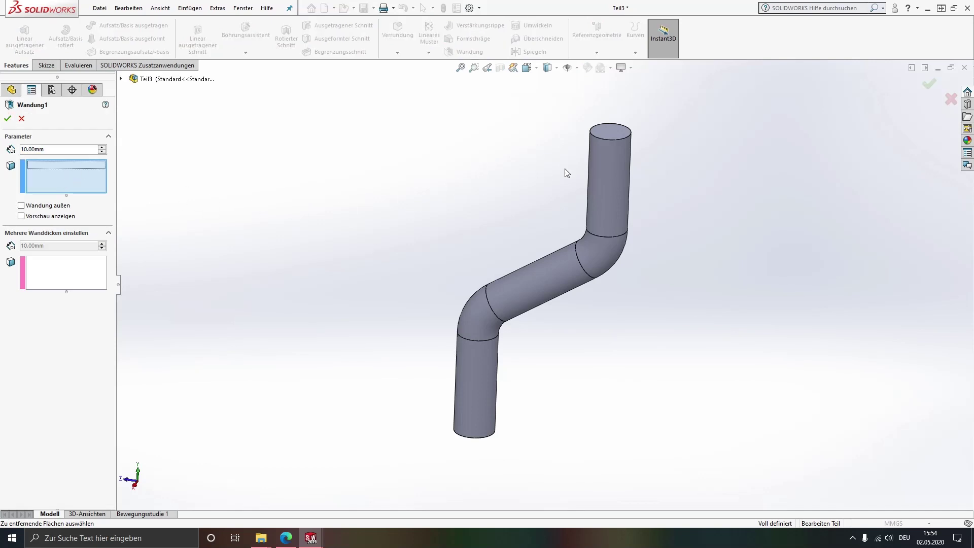
left_click(611, 133)
middle_click_drag(658, 341, 522, 341)
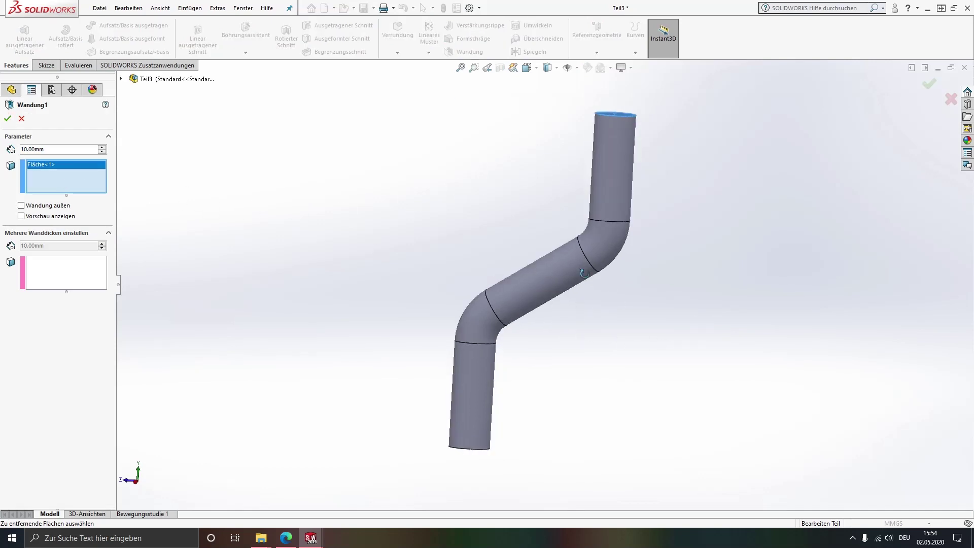
left_click(482, 410)
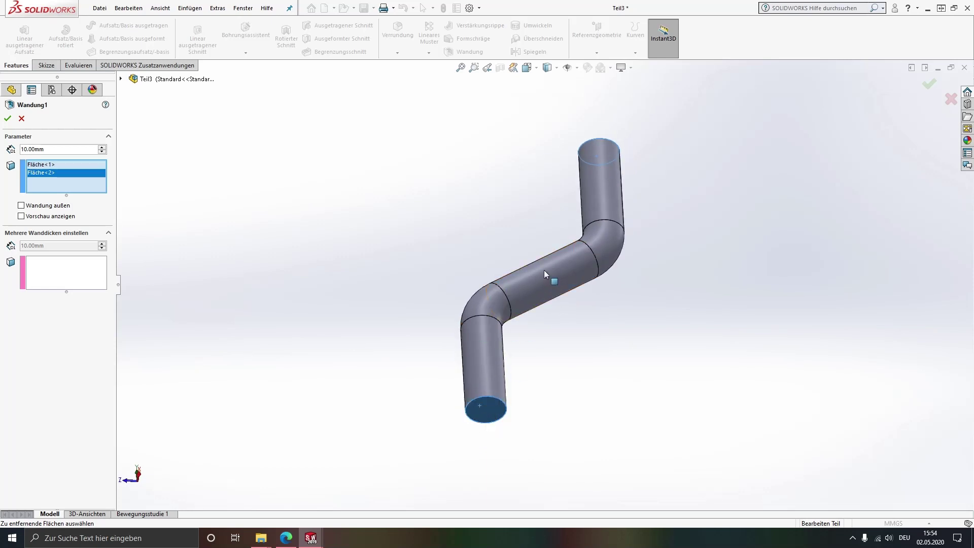
middle_click_drag(554, 278, 509, 419)
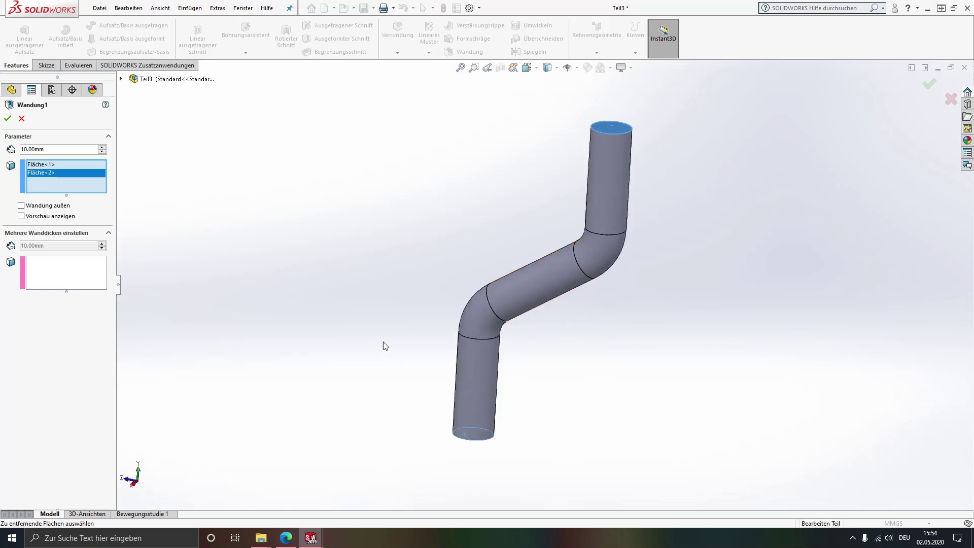
left_click(58, 149)
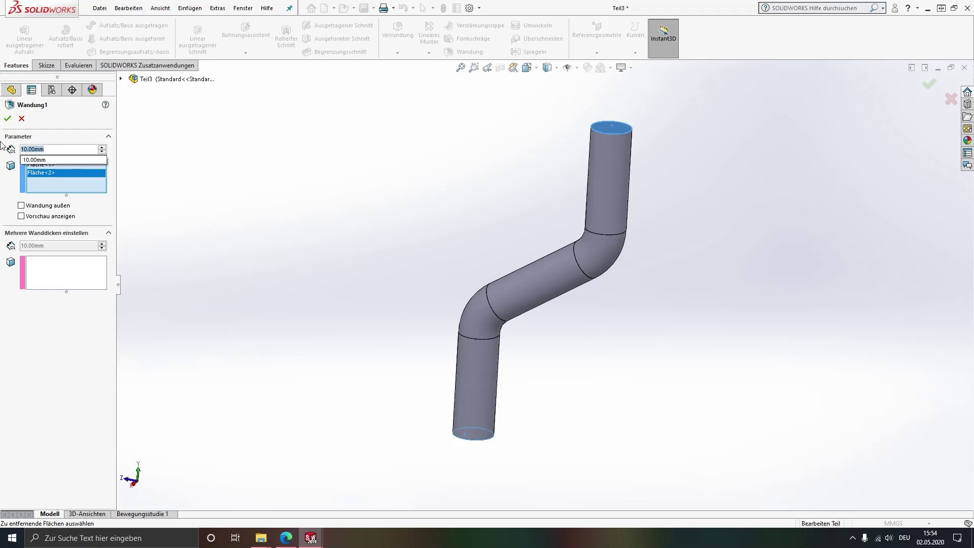
type("1,5")
key("Return")
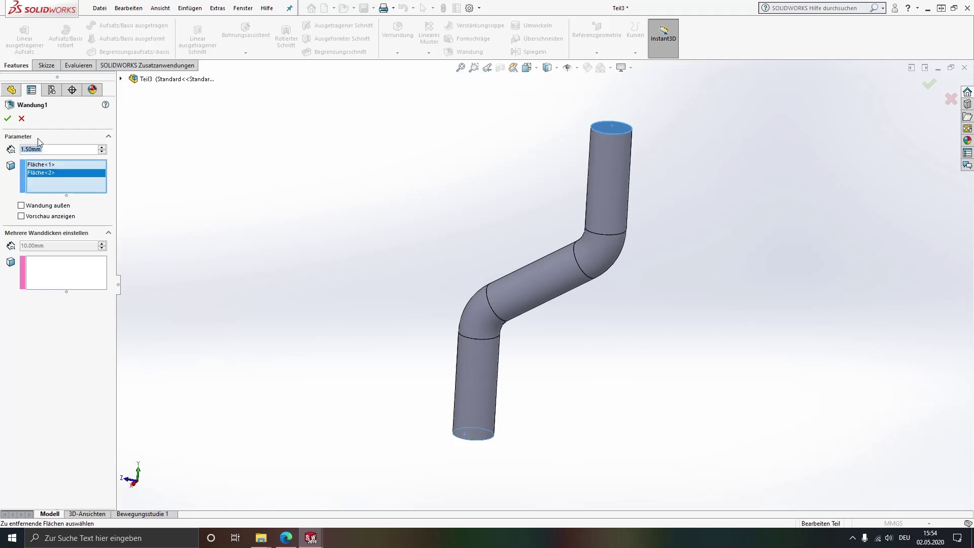
left_click(7, 120)
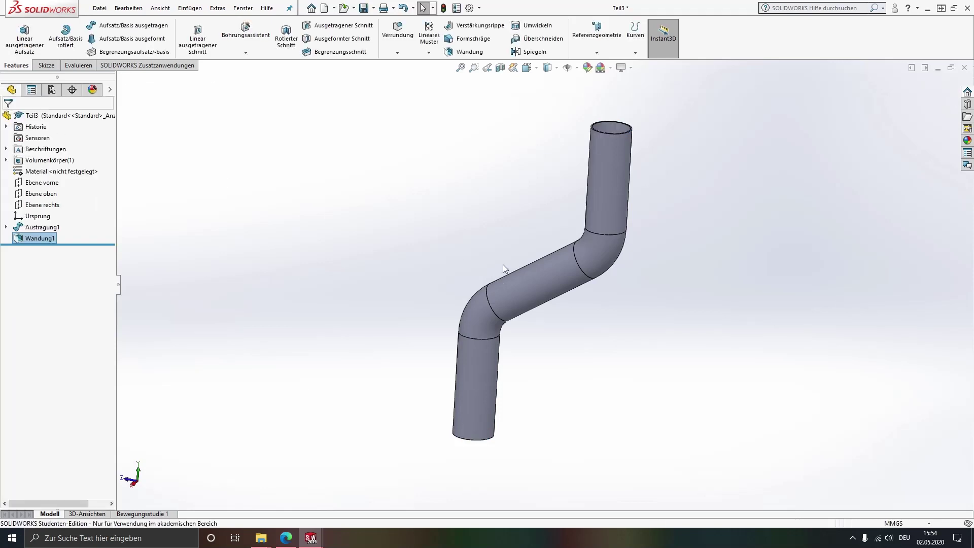
mouse_move(493, 313)
middle_mouse_down()
mouse_move(537, 157)
mouse_move(504, 313)
middle_mouse_up()
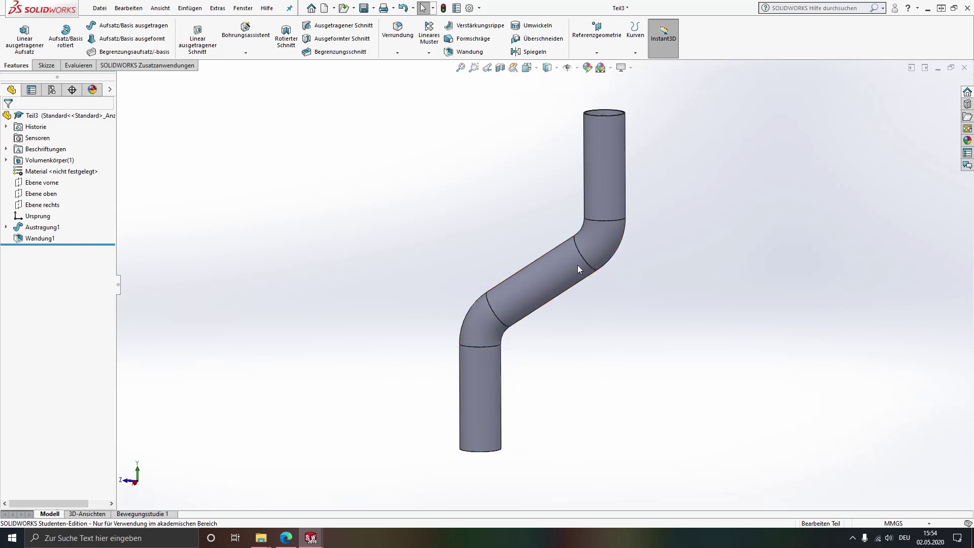
middle_click_drag(577, 239, 575, 258)
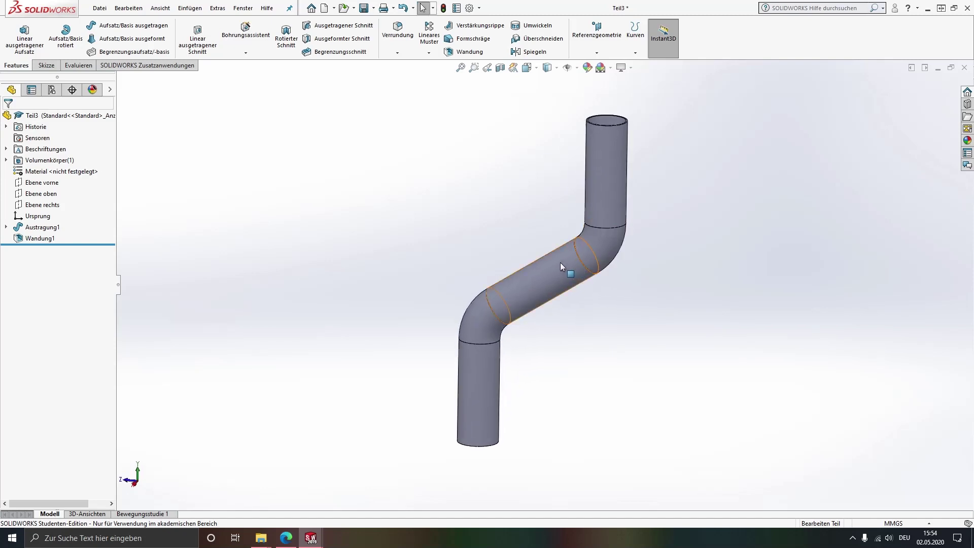
- Assign PTFE (allgemein) from the Kunststoff category as the hose's material
right_click(56, 174)
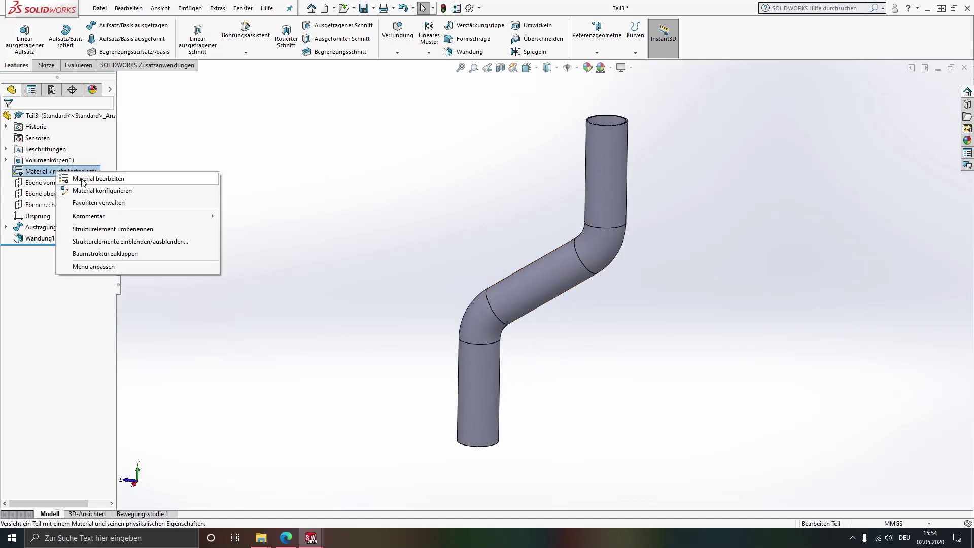
left_click(242, 238)
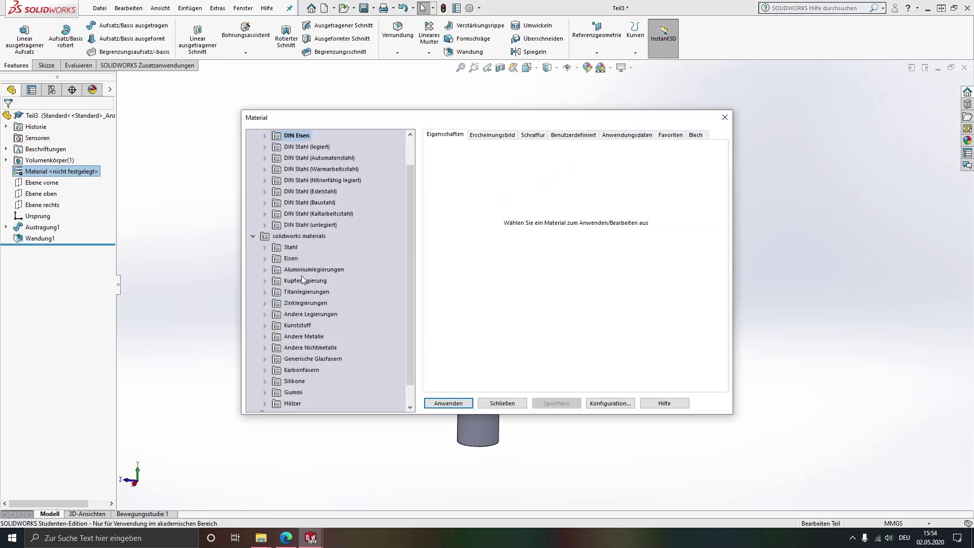
left_click(269, 306)
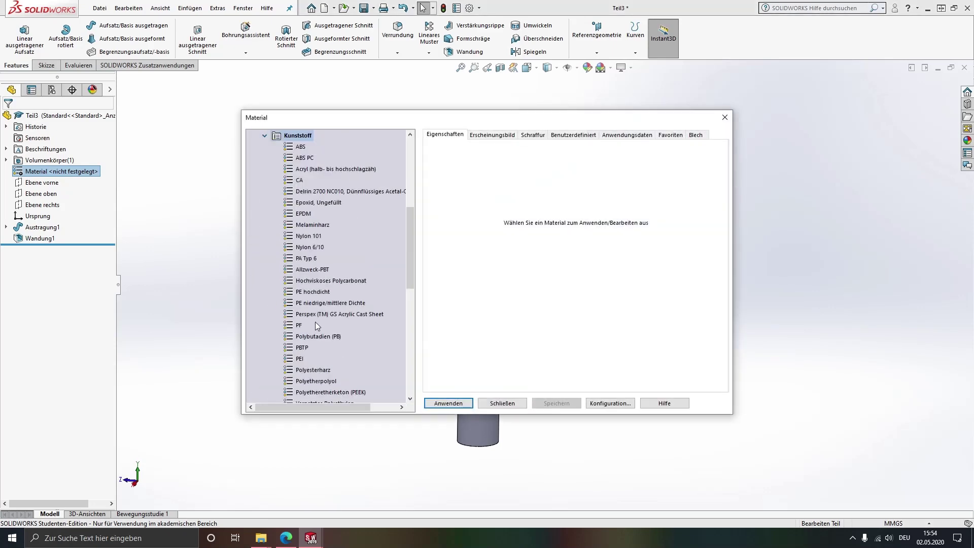
scroll(327, 335, "down", 3)
scroll(325, 338, "down", 2)
scroll(324, 340, "down", 2)
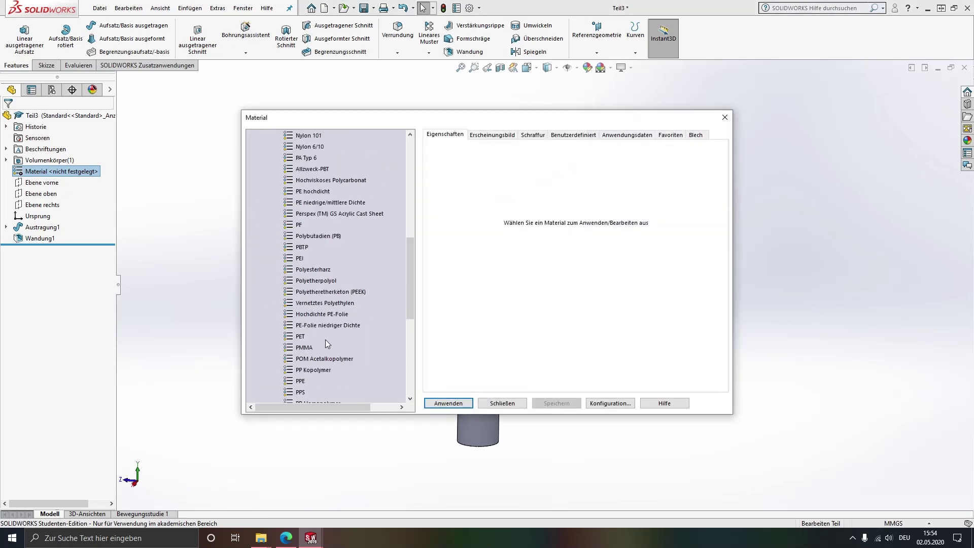
scroll(325, 336, "down", 3)
scroll(326, 336, "down", 1)
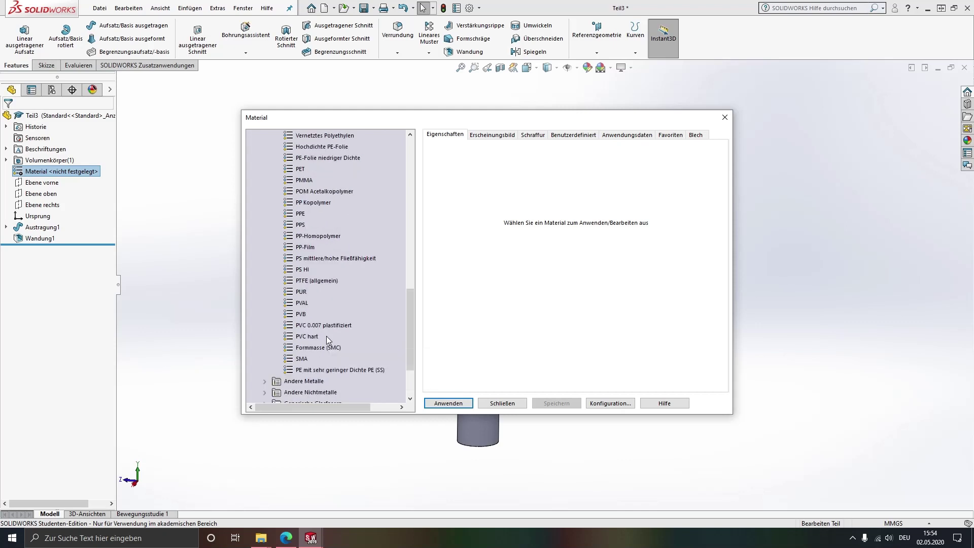
scroll(319, 312, "up", 3)
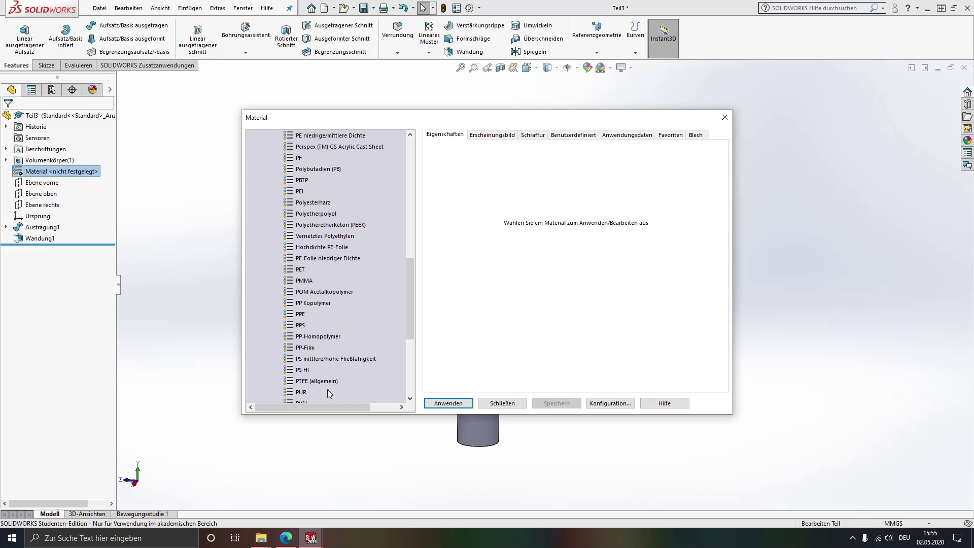
left_click(327, 381)
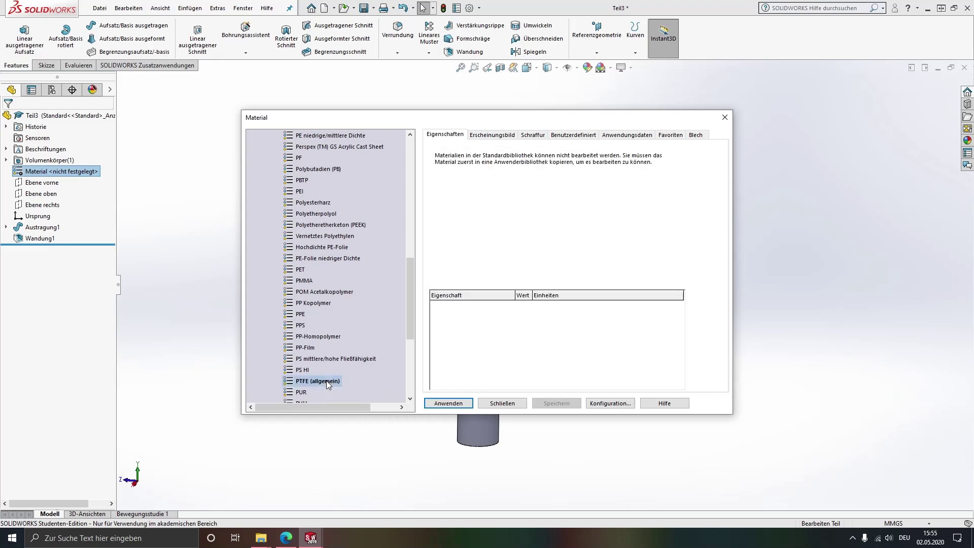
left_click(460, 406)
left_click(503, 403)
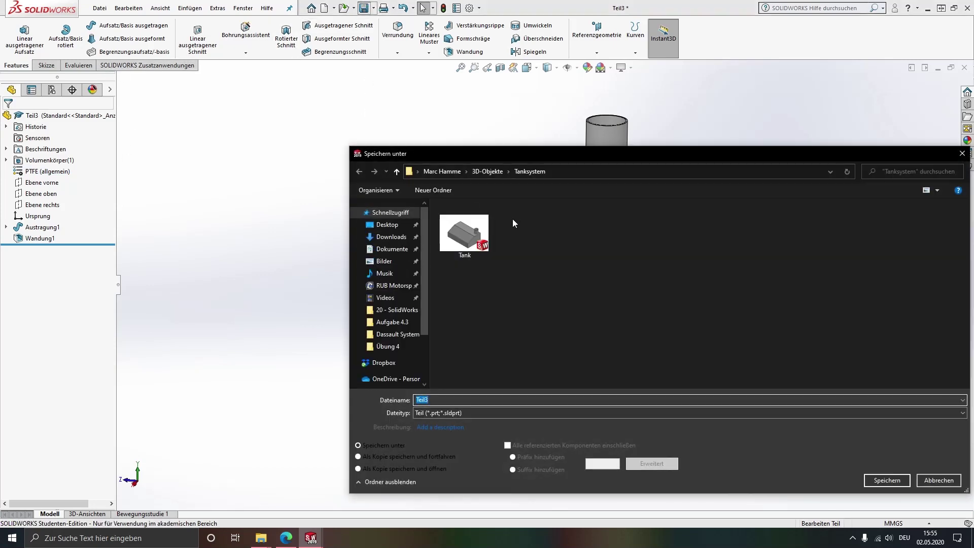
- Save the hose as Schlauch and check its mass properties (239.71 g)
type("Schlauch")
key("Return")
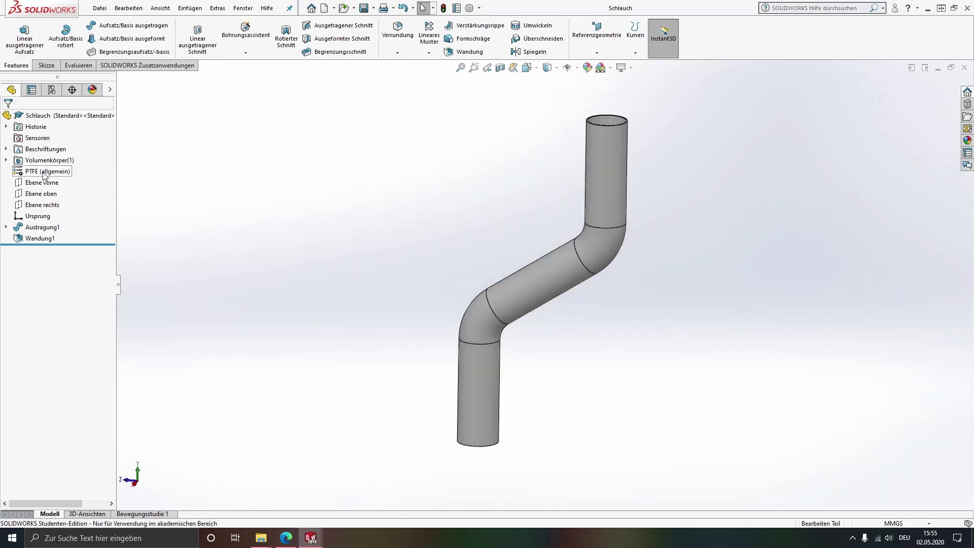
left_click(78, 65)
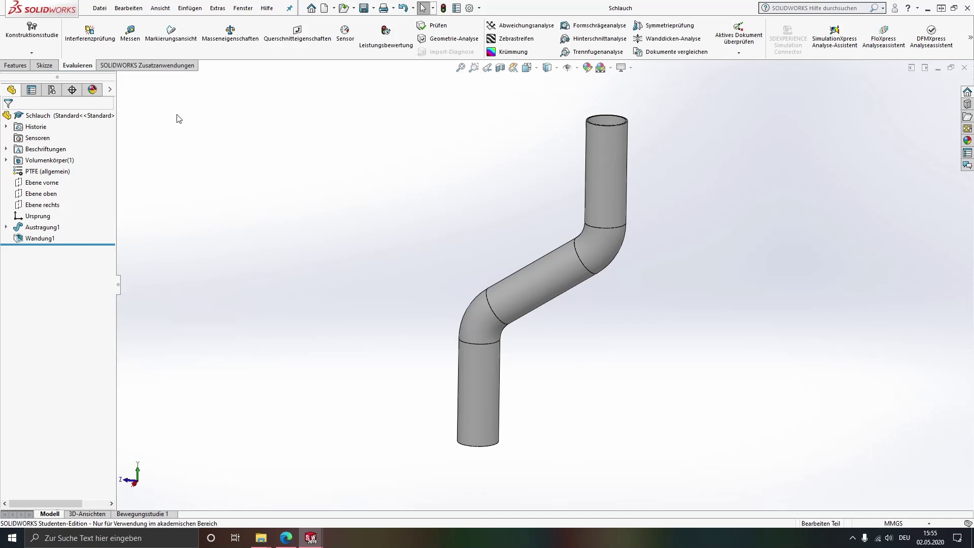
left_click(230, 35)
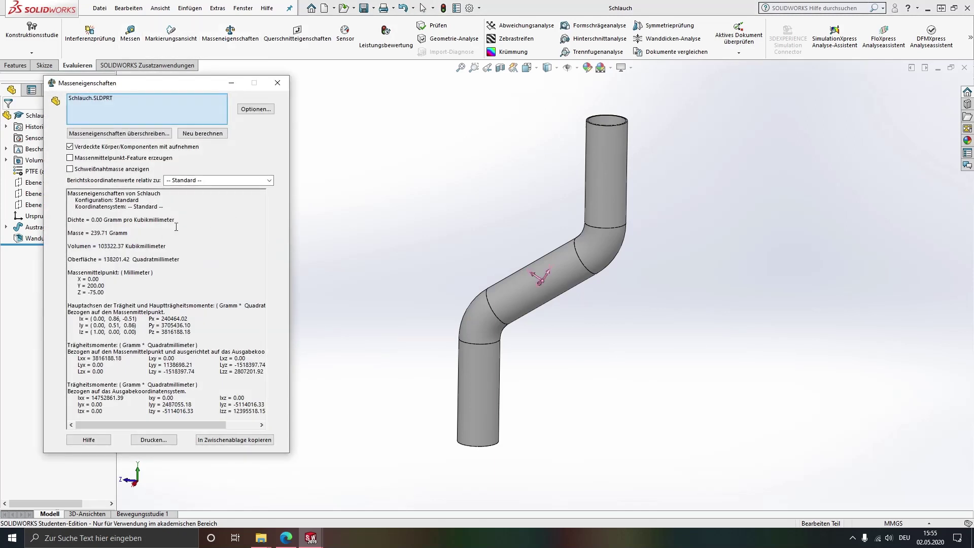
left_click(277, 83)
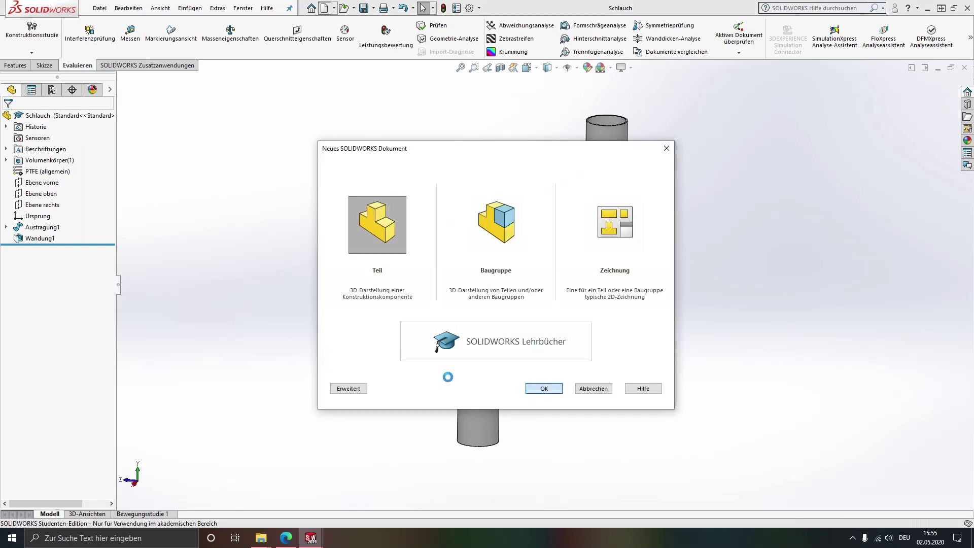
- Create a new part and start a sketch on the front plane (Ebene vorne)
key("Return")
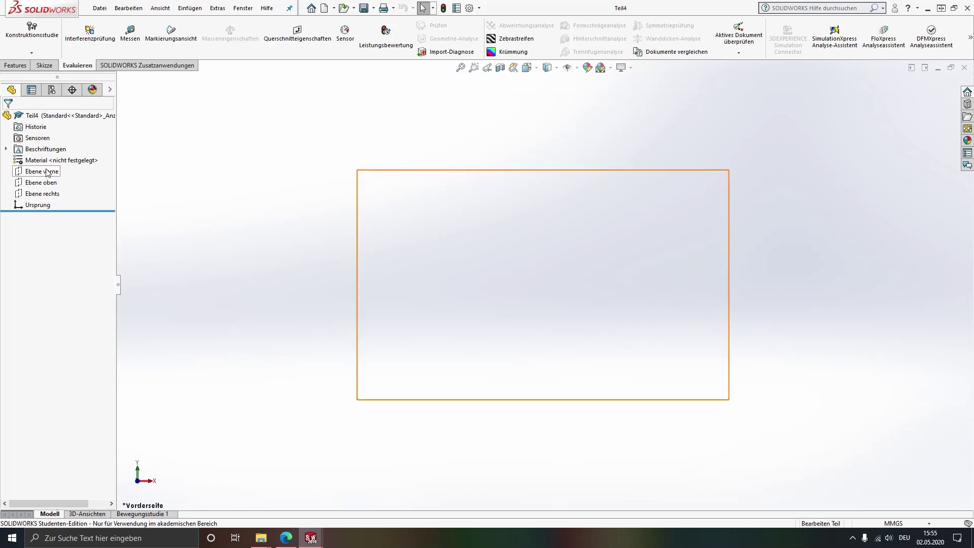
left_click(47, 172)
left_click(54, 153)
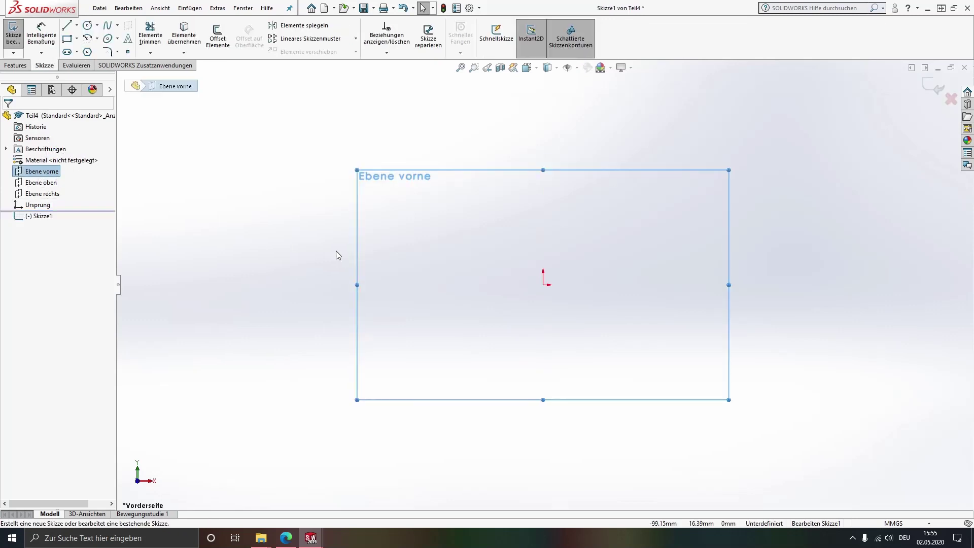
- Begin a construction centreline (Mittellinie) at the sketch origin
left_click(78, 26)
left_click(86, 47)
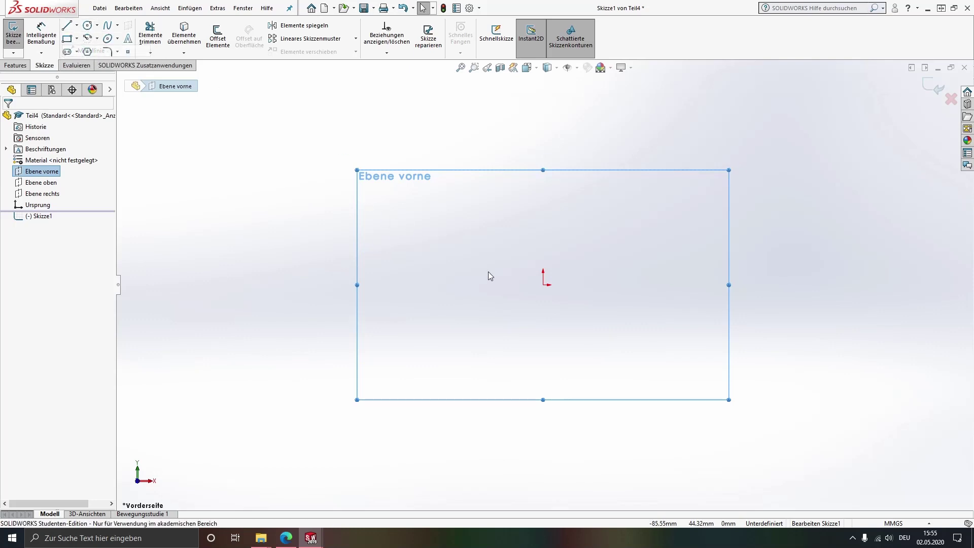
left_click(543, 285)
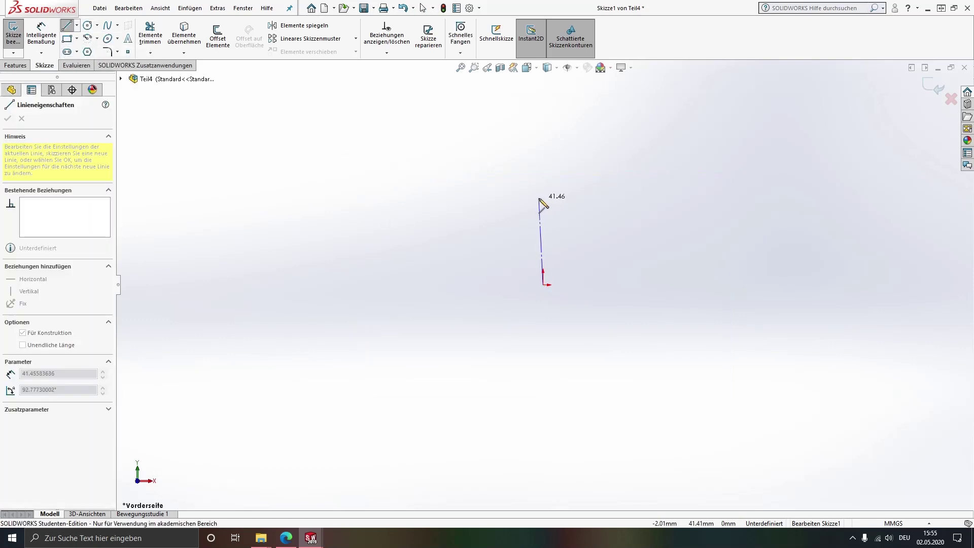
- End the vertical centreline, give it infinite length and make it coincident with the origin
left_click(545, 197)
key("Escape")
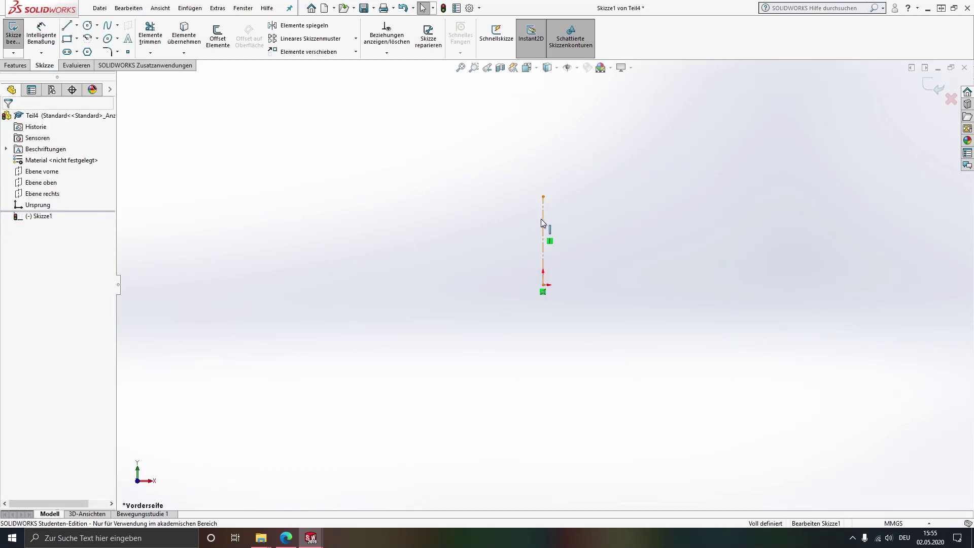
left_click(542, 219)
left_click(37, 293)
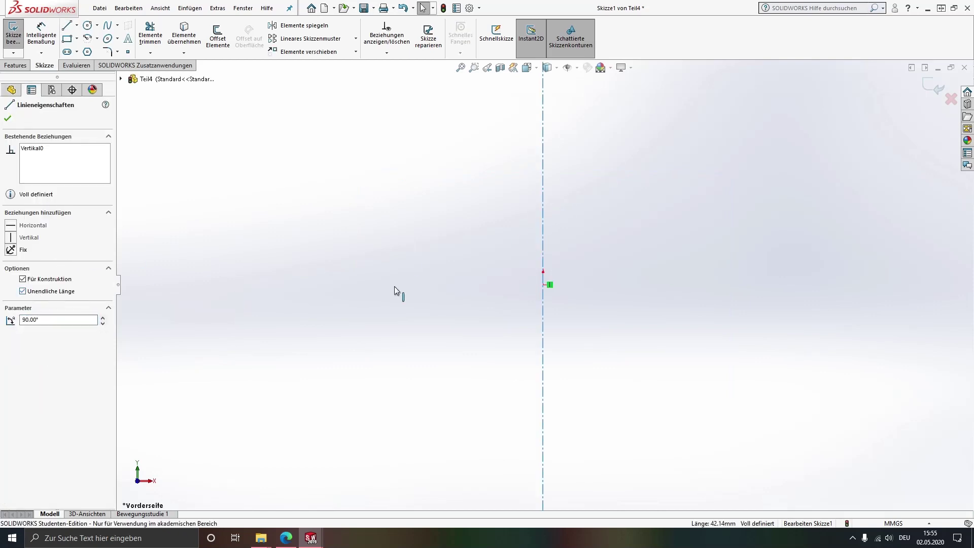
key("Escape")
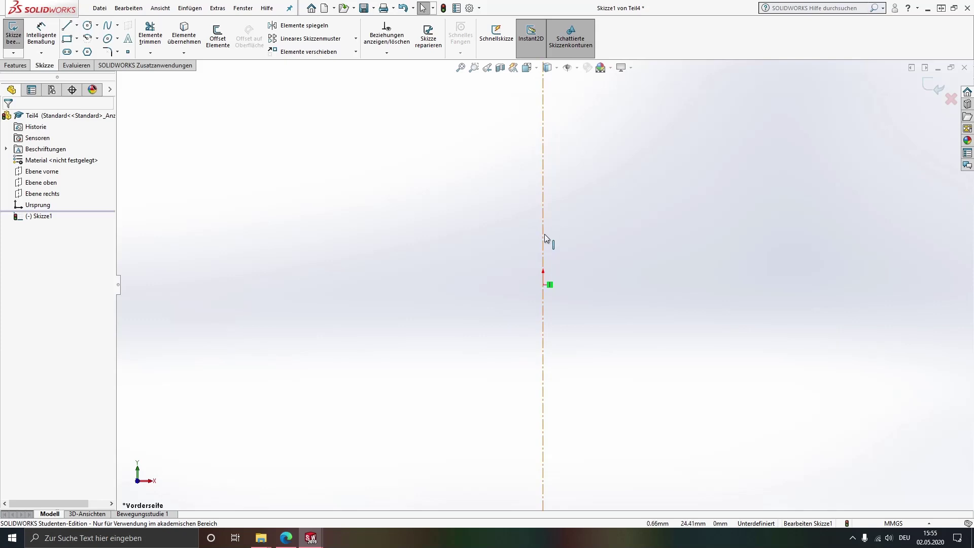
left_click(544, 236)
left_click(543, 284, "ctrl")
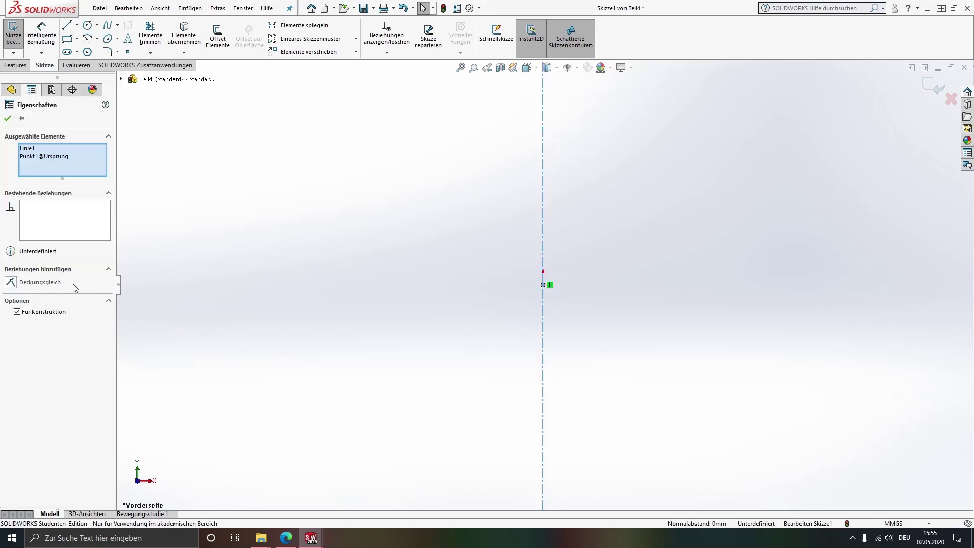
left_click(26, 285)
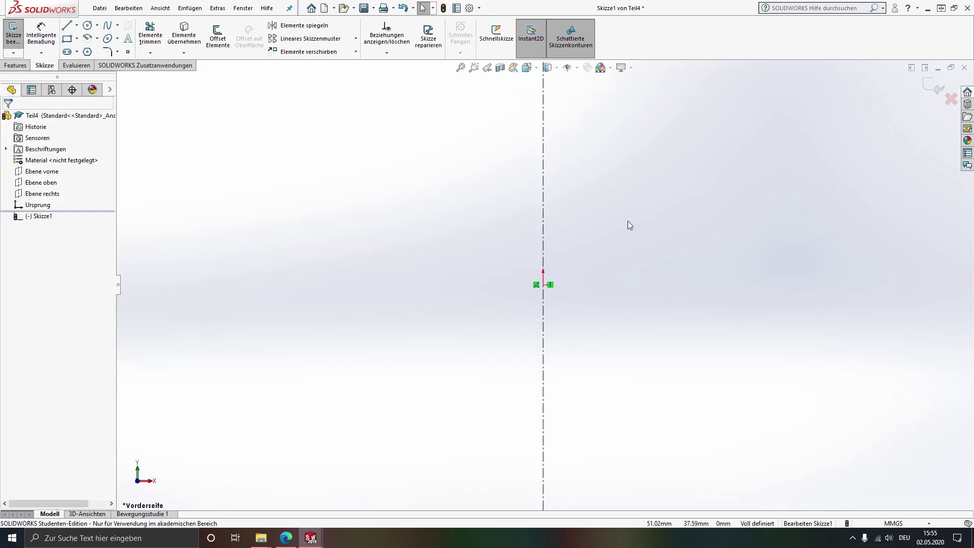
- Draw a closed T-shaped line profile beside the centreline
middle_click_drag(623, 196, 536, 289, "ctrl")
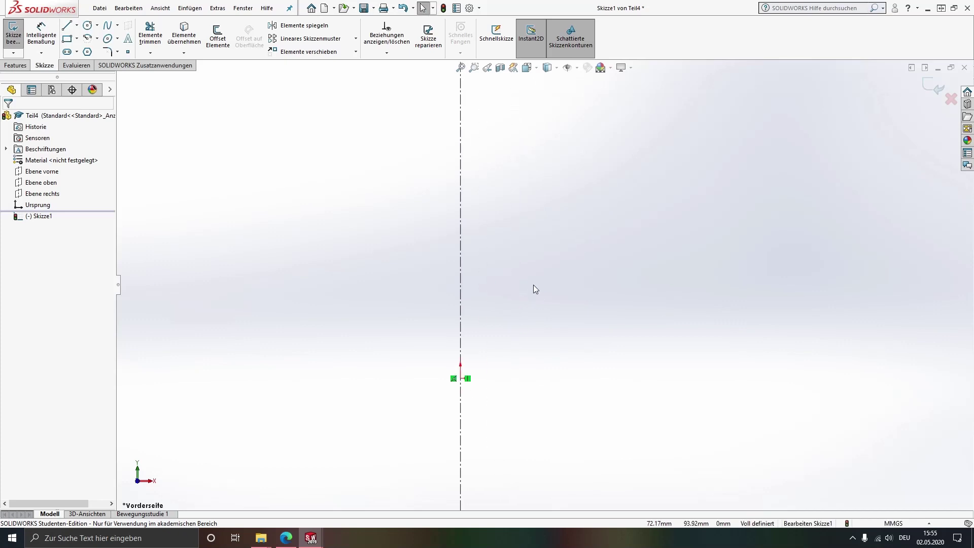
key("l")
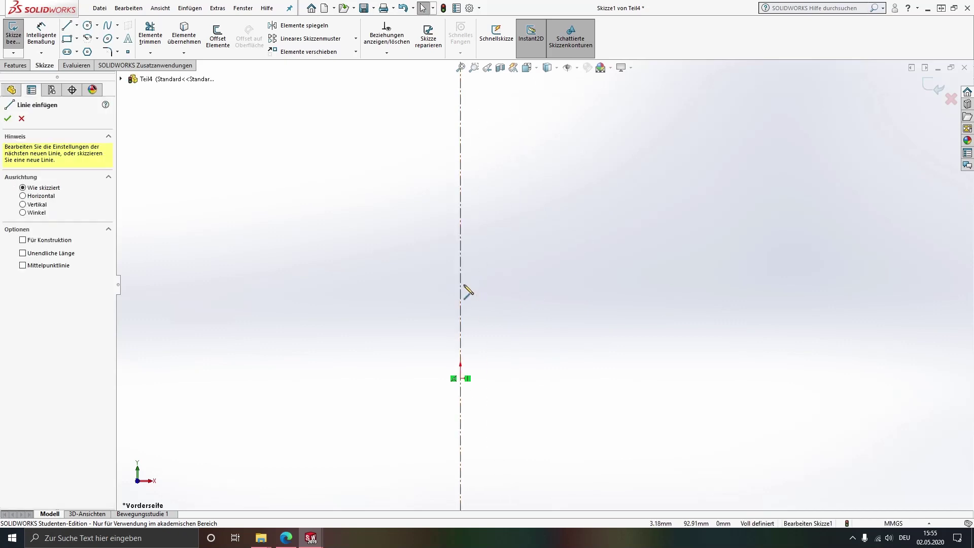
left_click(461, 282)
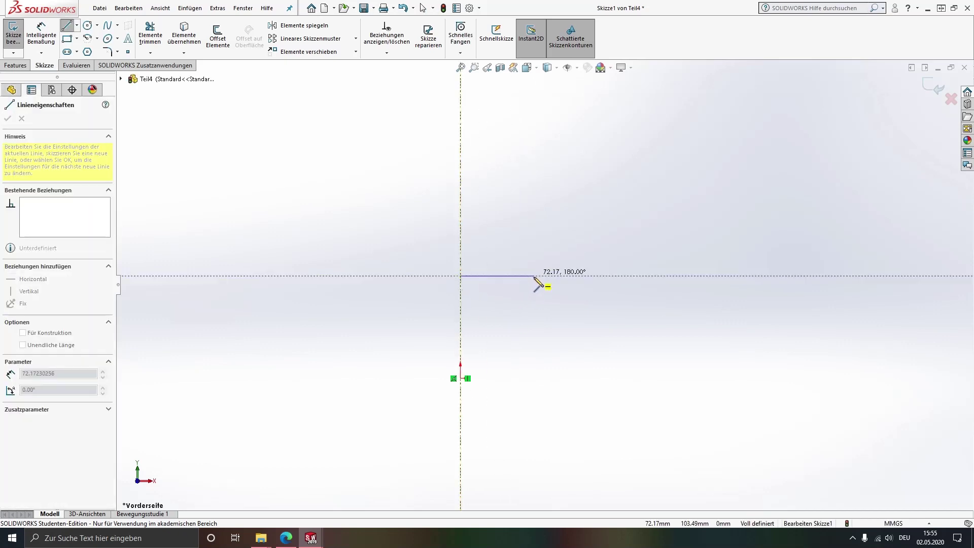
left_click(533, 276)
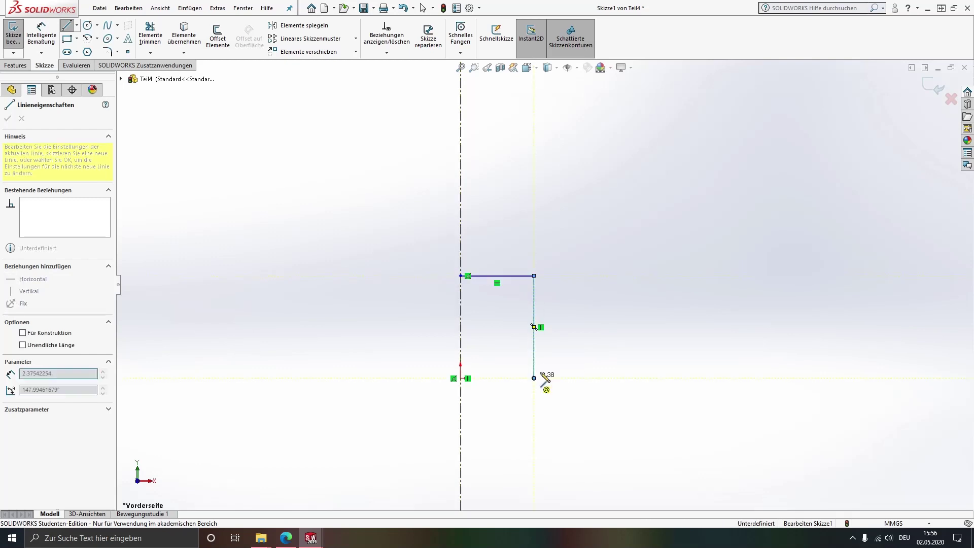
left_click(537, 377)
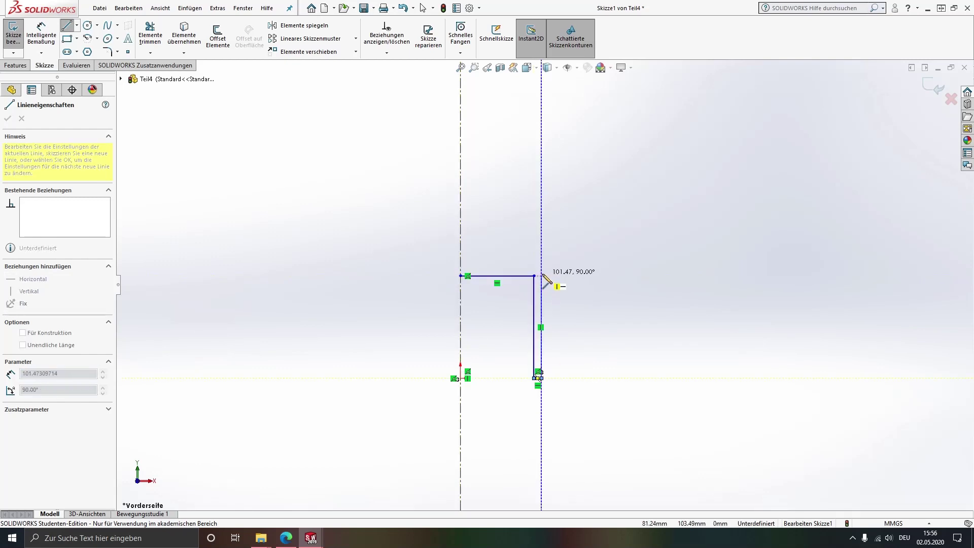
left_click(541, 276)
left_click(552, 275)
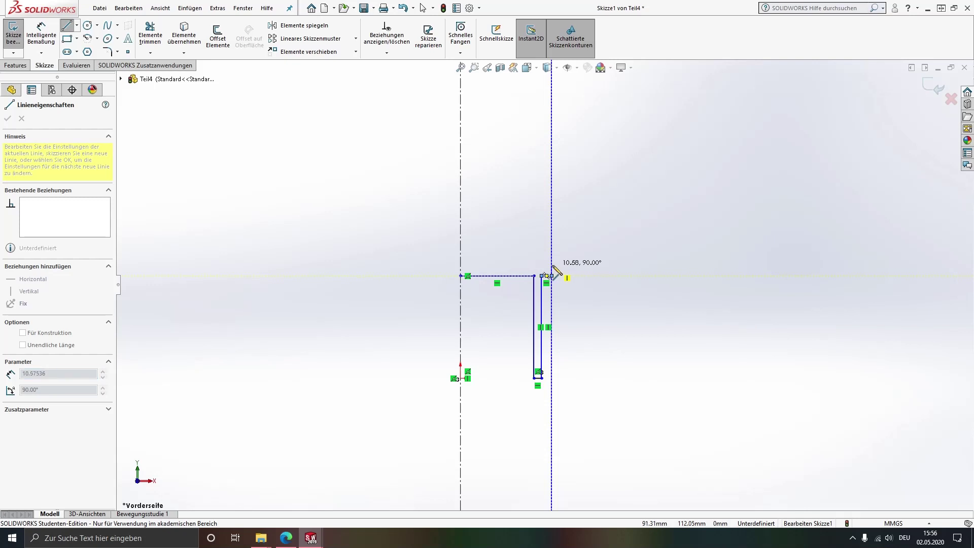
left_click(551, 266)
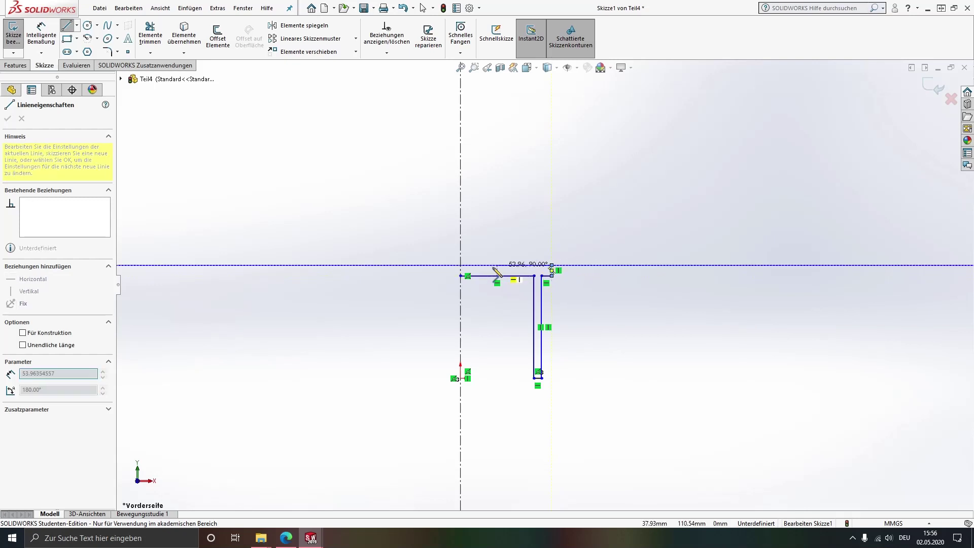
left_click(460, 265)
left_click(460, 276)
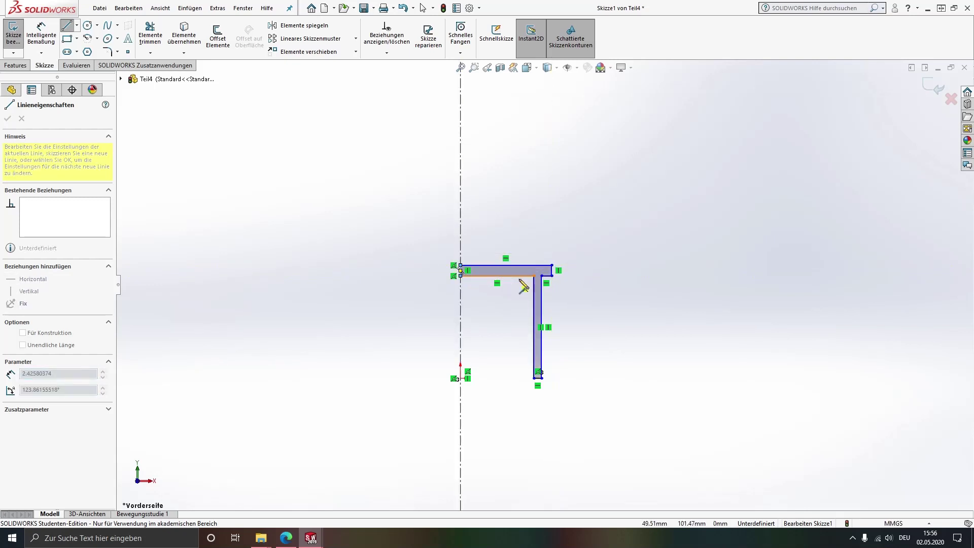
scroll(523, 286, "up", 1)
key("d")
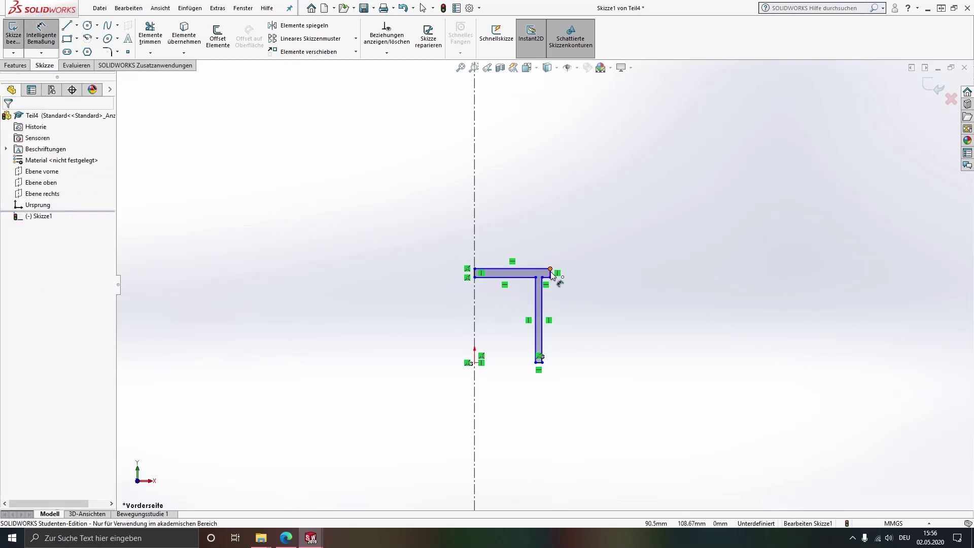
- Dimension the profile's overall width to 51 mm and overall height to 41 mm
scroll(551, 274, "down", 3)
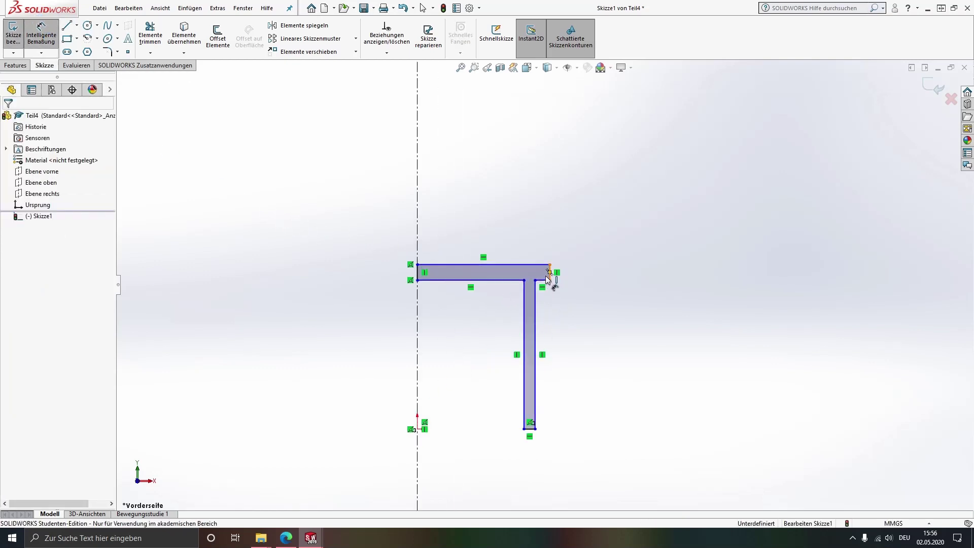
left_click(418, 272)
left_click(549, 272)
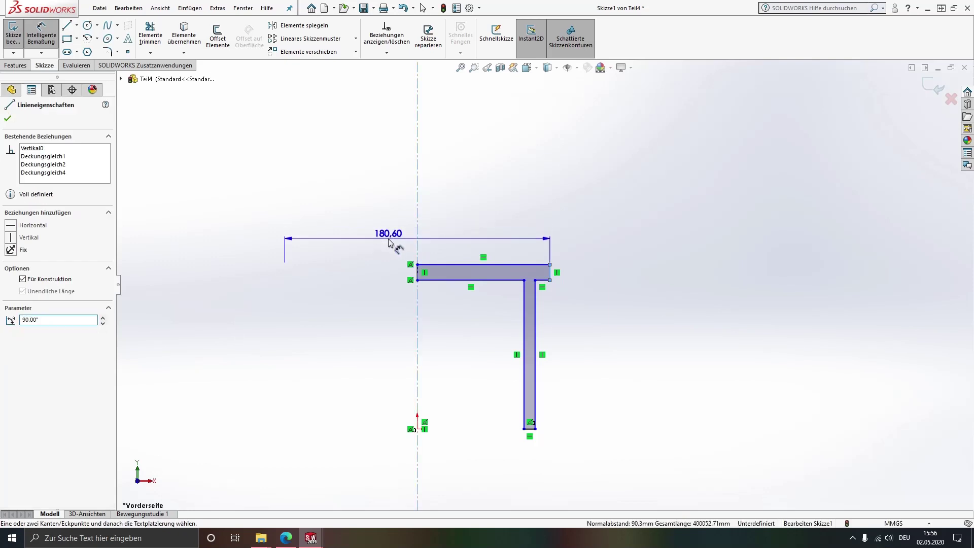
left_click(395, 243)
type("51")
key("Return")
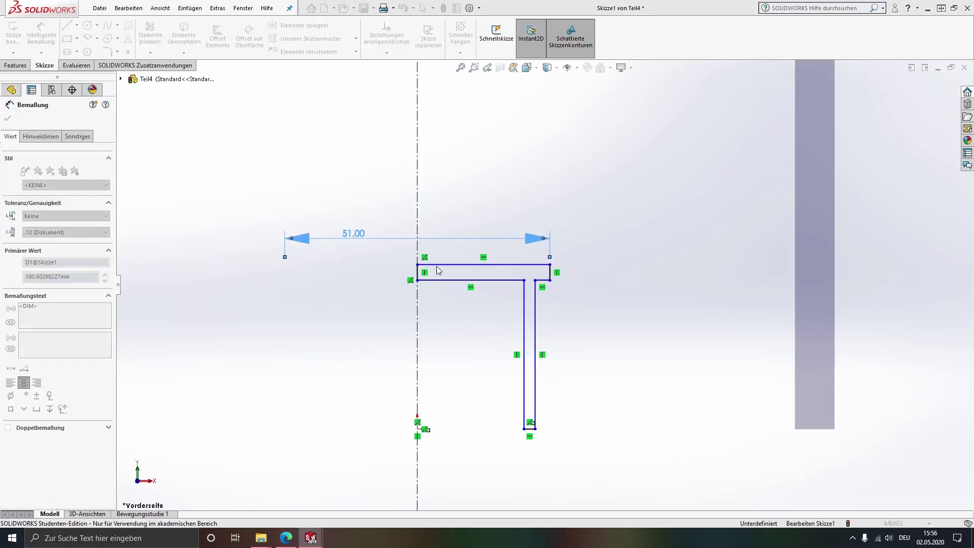
left_click(539, 270)
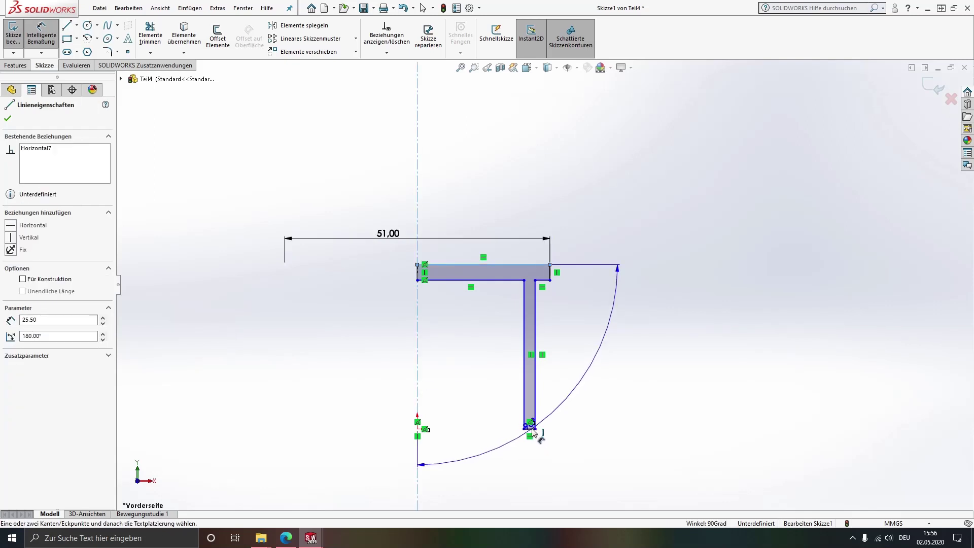
scroll(535, 408, "down", 3)
left_click(536, 406)
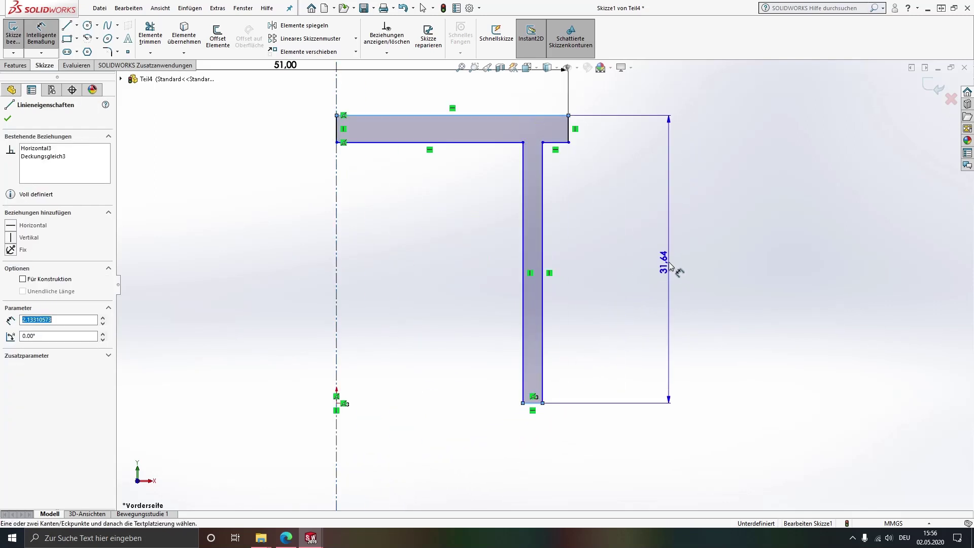
left_click(680, 270)
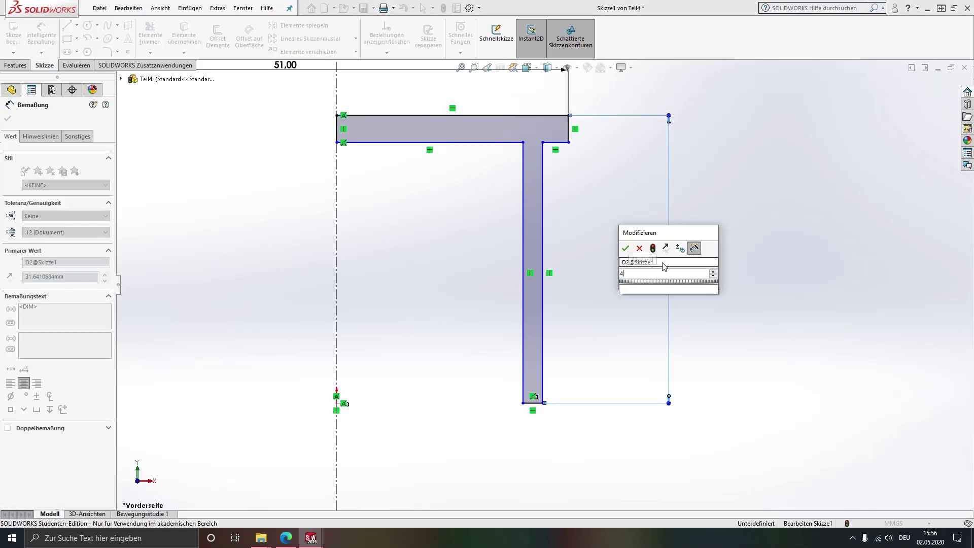
type("41")
key("Return")
- Dimension the stem's outer width 45 mm and inner width 41 mm from the centreline
left_click(541, 390)
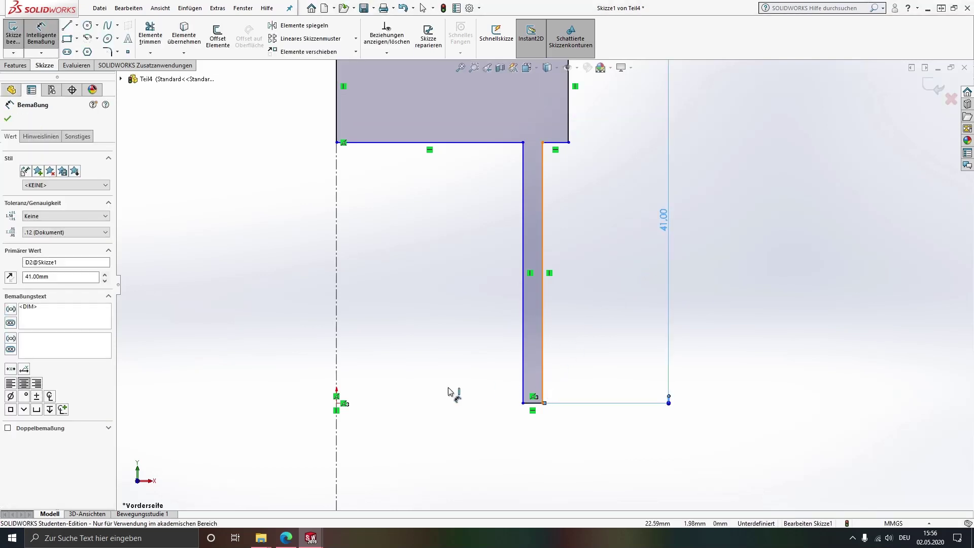
left_click(336, 378)
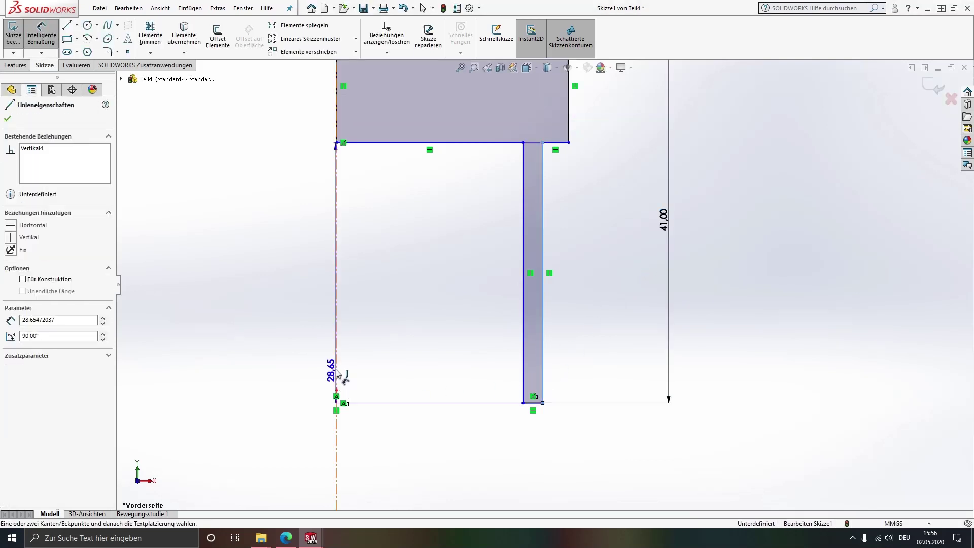
left_click(301, 442)
type("45")
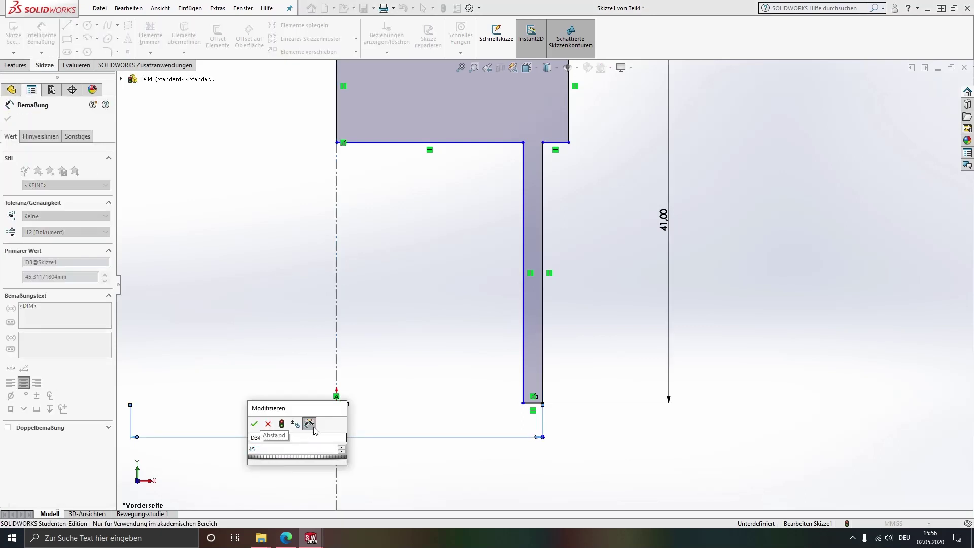
key("Return")
left_click(336, 363)
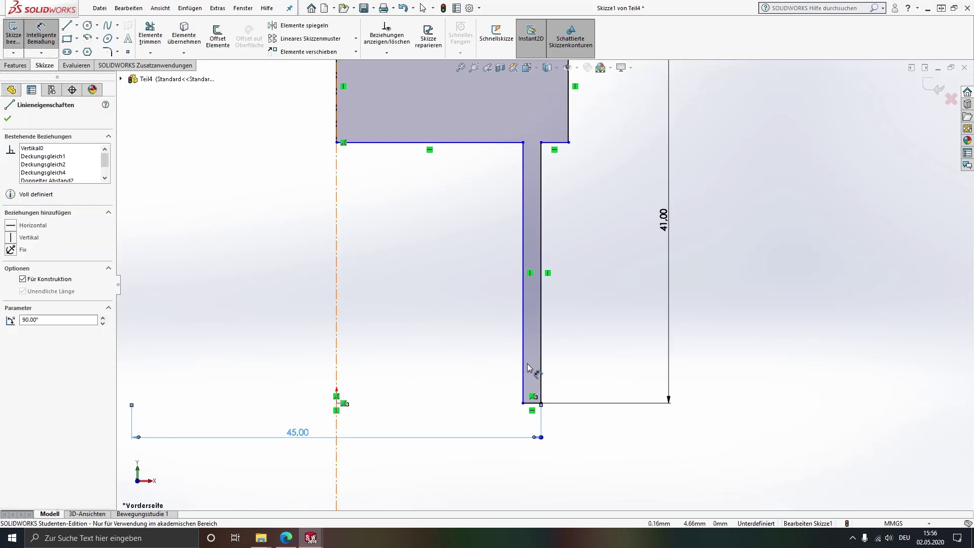
left_click(524, 366)
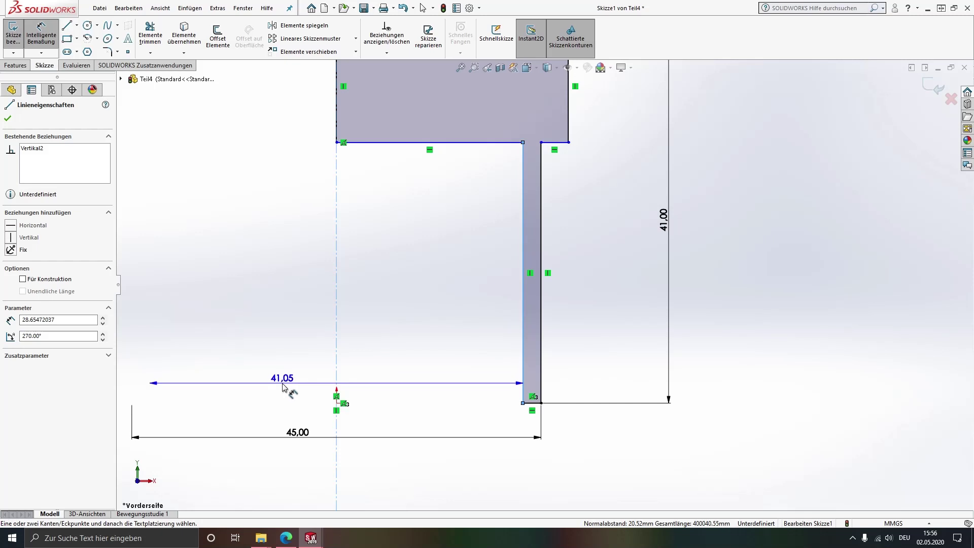
left_click(283, 387)
type("41")
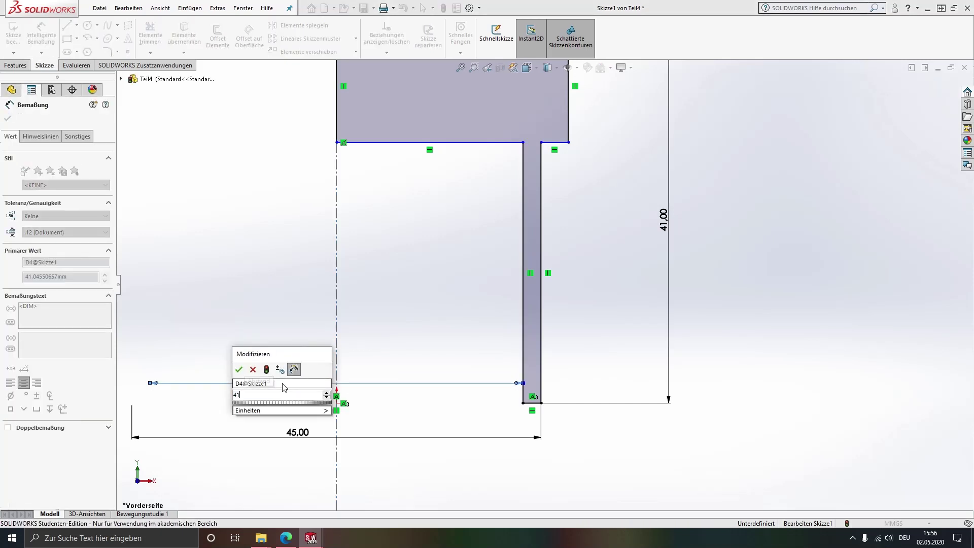
key("Return")
- Set the crossbar step thickness to 6 mm
key("f")
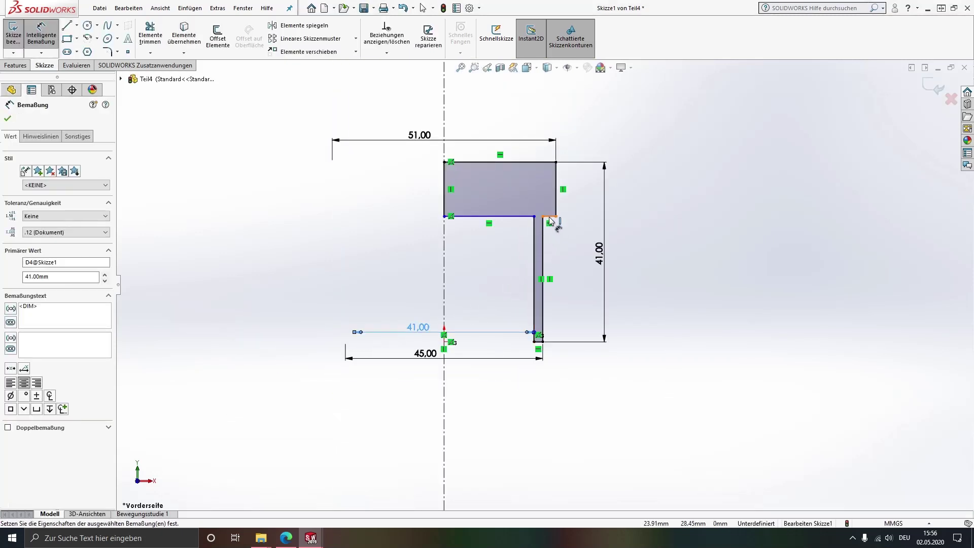
left_click(540, 162)
left_click(553, 216)
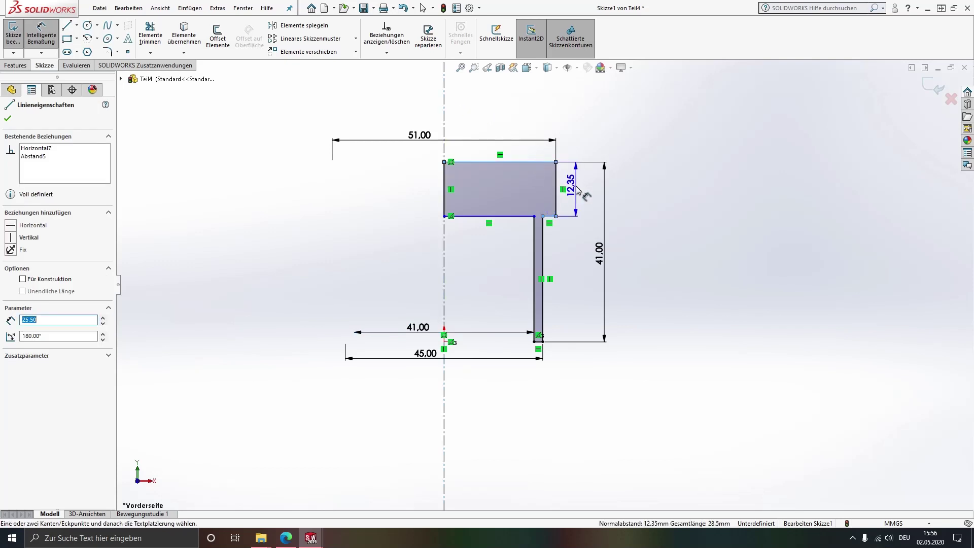
type("63mm")
key("Return")
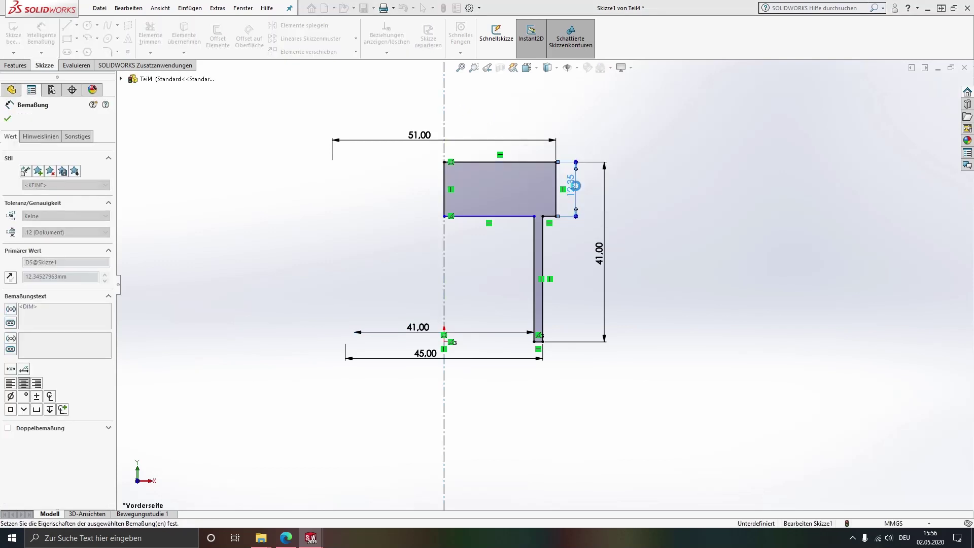
key("Escape")
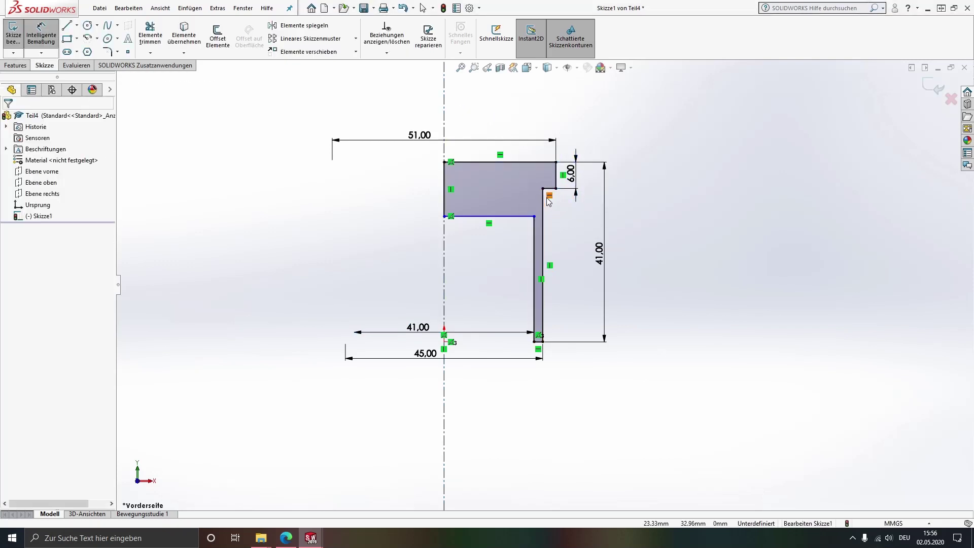
- Make the flange's bottom line collinear with the upper step line
scroll(541, 203, "down", 4)
scroll(537, 189, "down", 2)
left_click(499, 300)
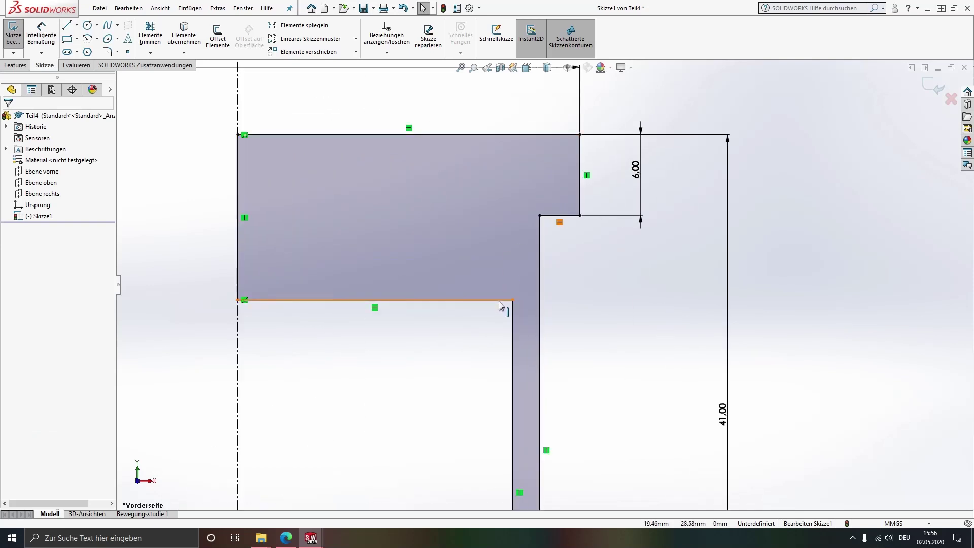
left_click(572, 217, "ctrl")
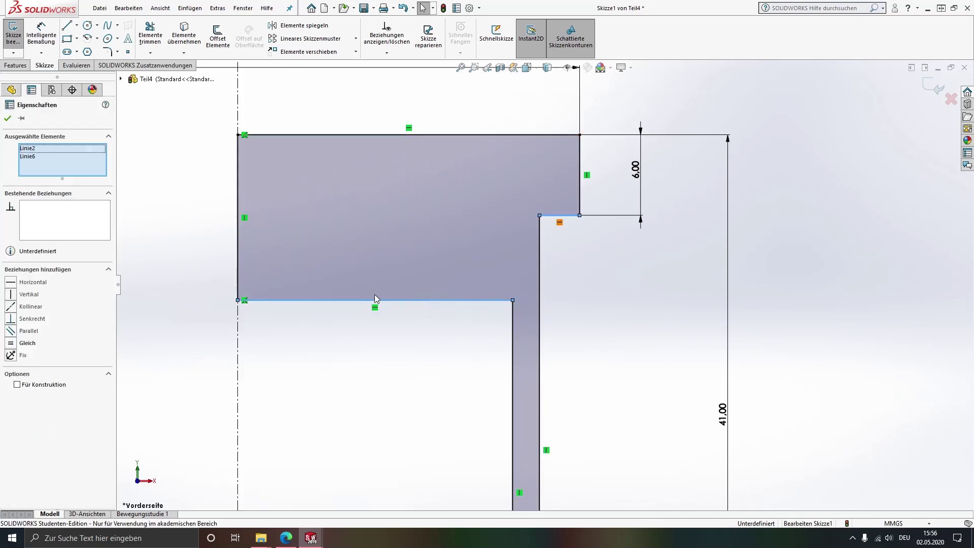
left_click(24, 306)
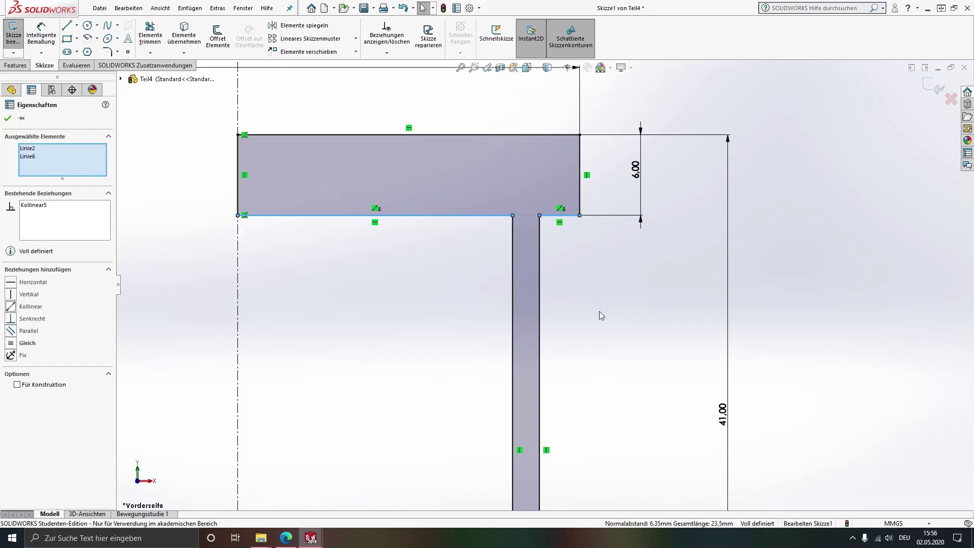
left_click(608, 300)
scroll(593, 294, "up", 3)
scroll(576, 293, "up", 3)
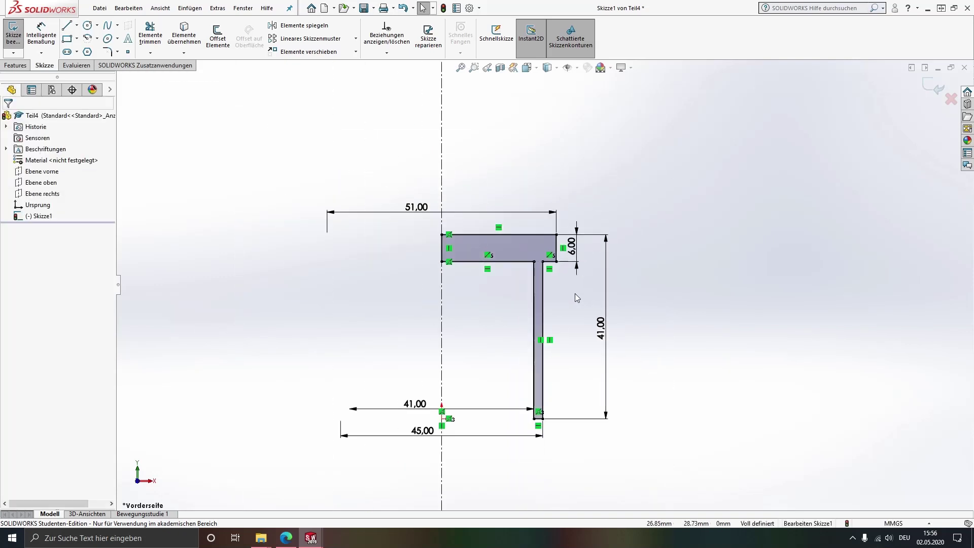
left_click(28, 67)
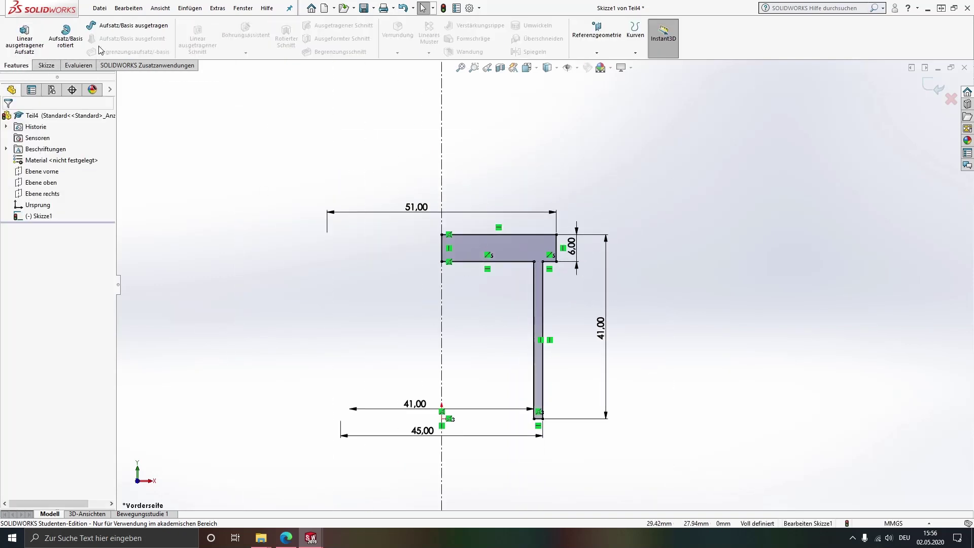
- Revolve the profile 360° about centreline Linie1 to create Rotation1
left_click(65, 35)
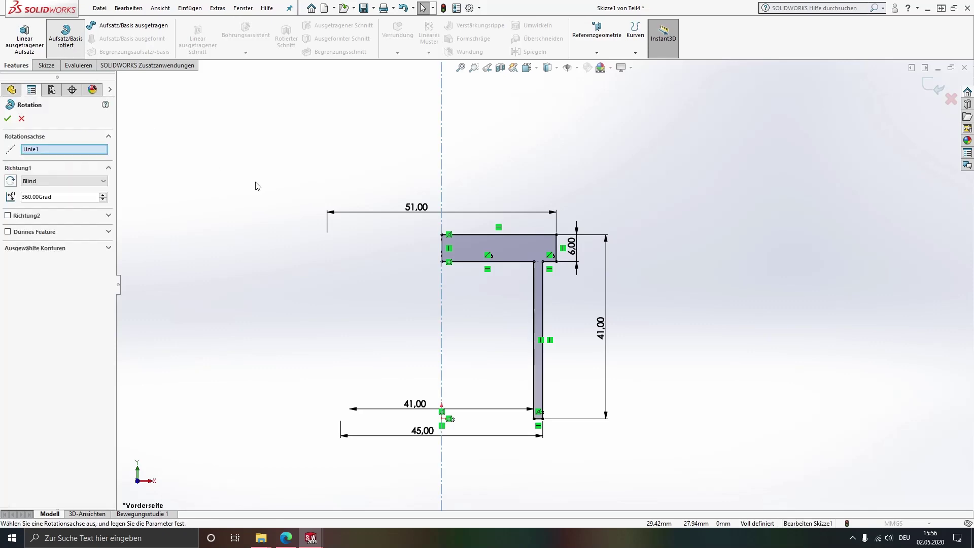
left_click(8, 120)
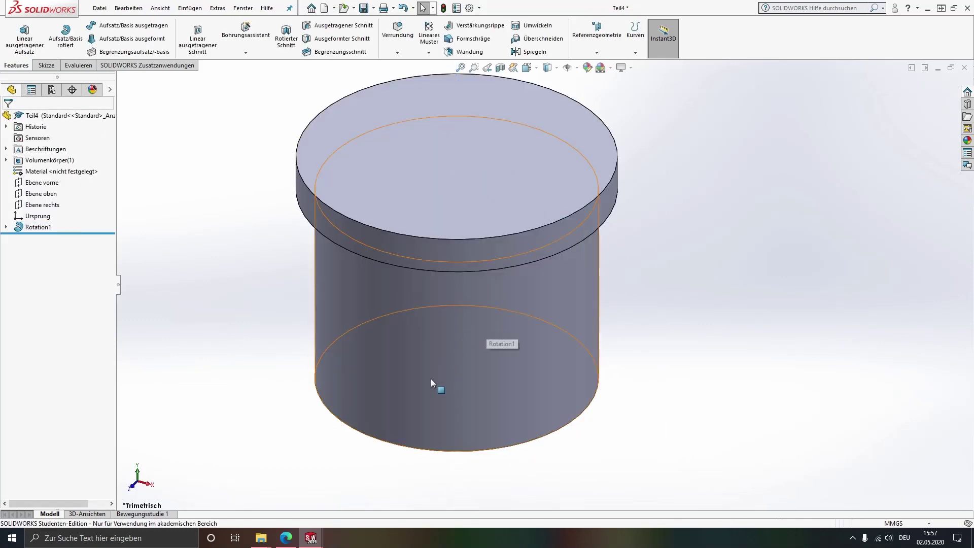
scroll(418, 369, "up", 3)
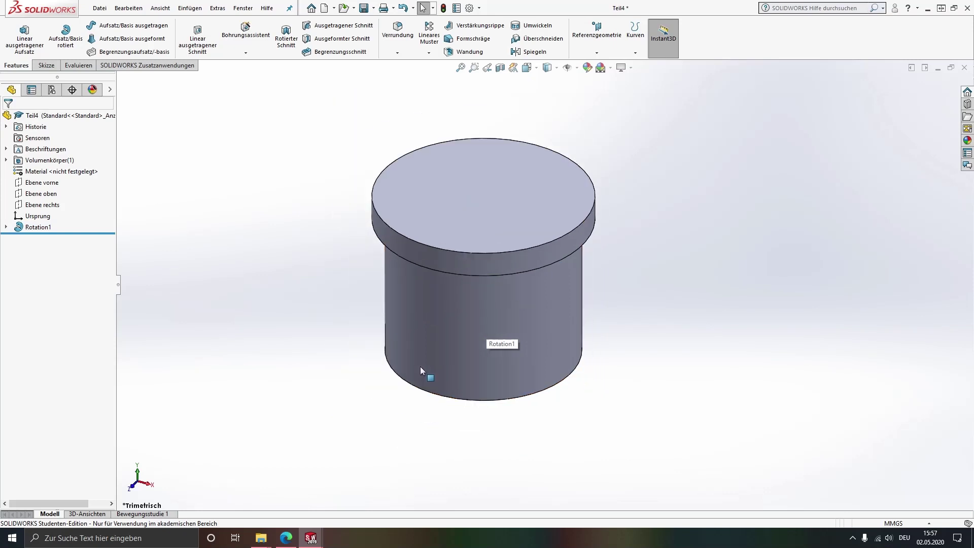
- Fillet the cap's inner bottom edge with a 10 mm radius
left_click(390, 43)
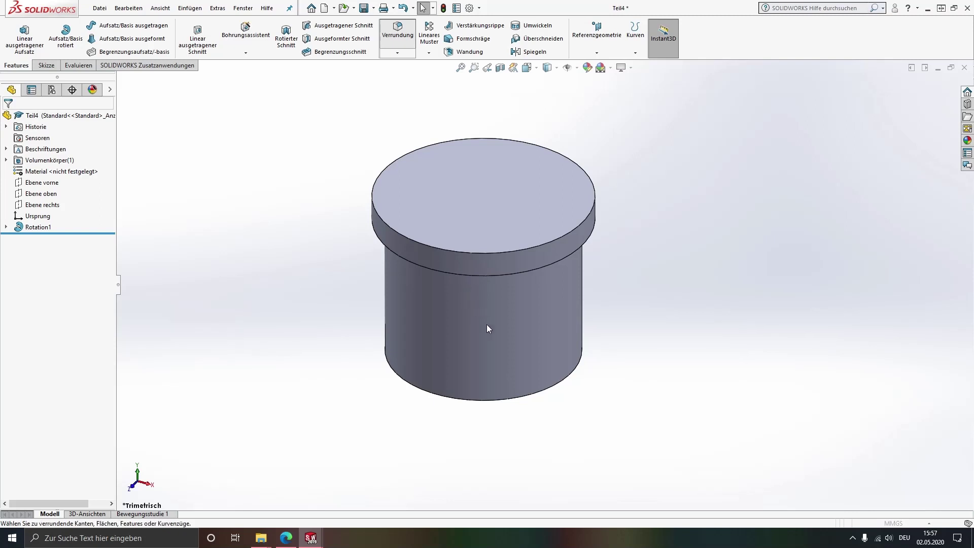
middle_click_drag(495, 328, 523, 194)
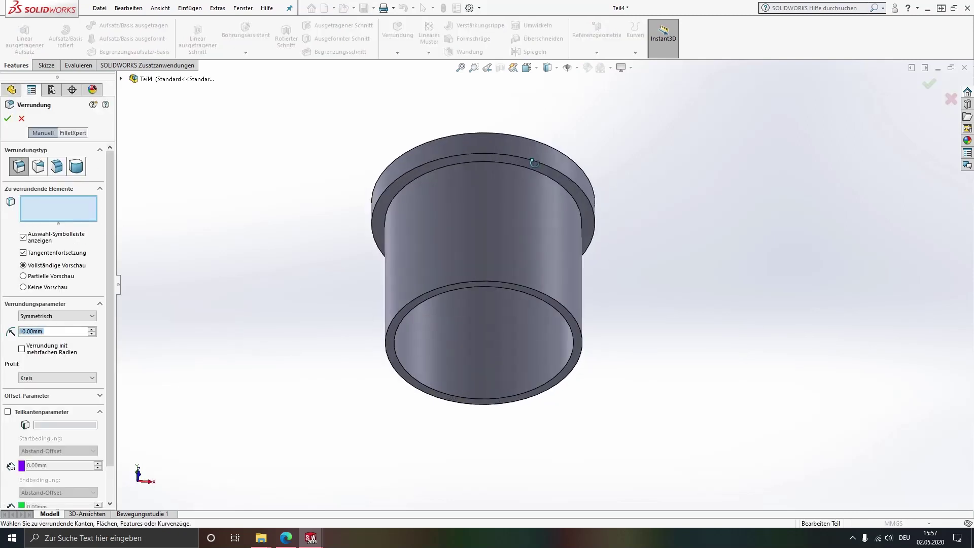
left_click(502, 339)
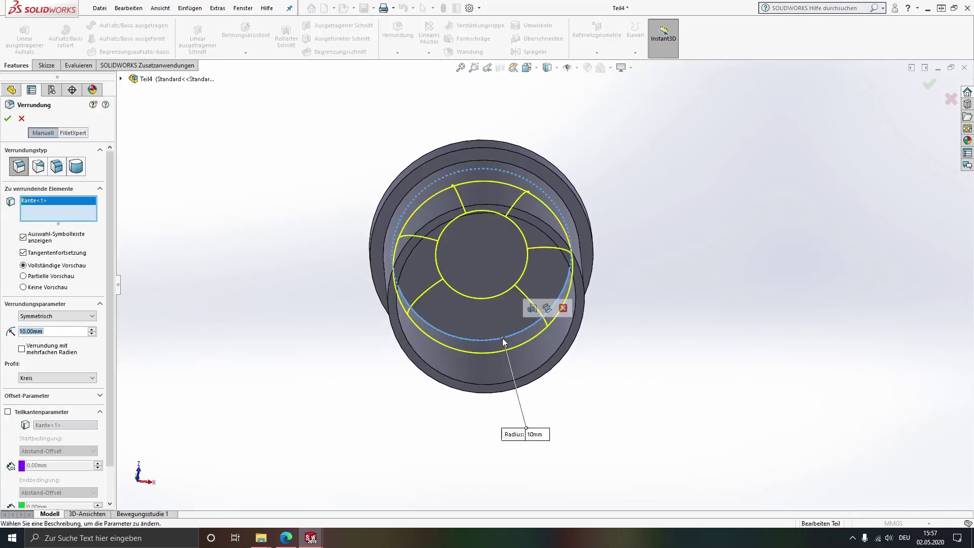
left_click(8, 117)
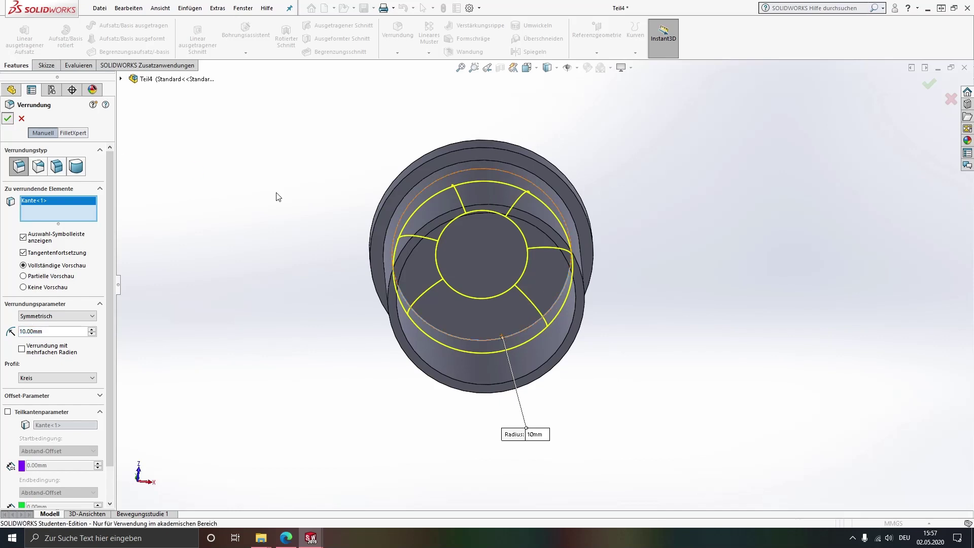
middle_click_drag(452, 221, 449, 164)
scroll(449, 164, "down", 5)
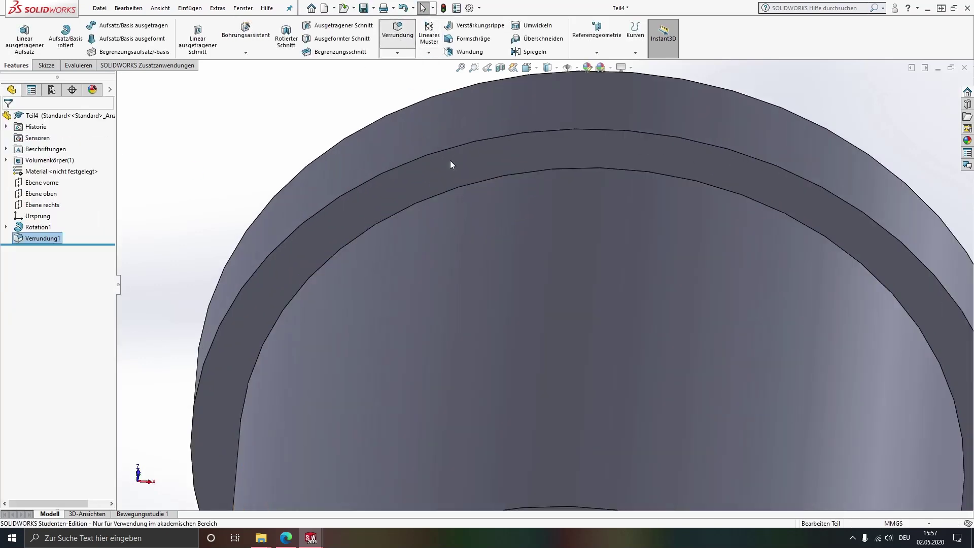
- Add a 1 mm fillet to another circular edge of the cap
key("Return")
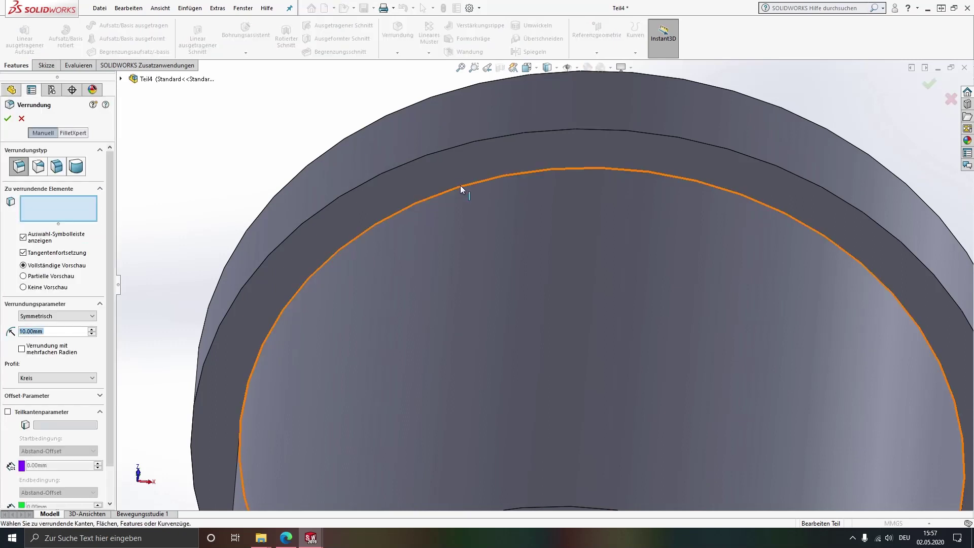
left_click(461, 185)
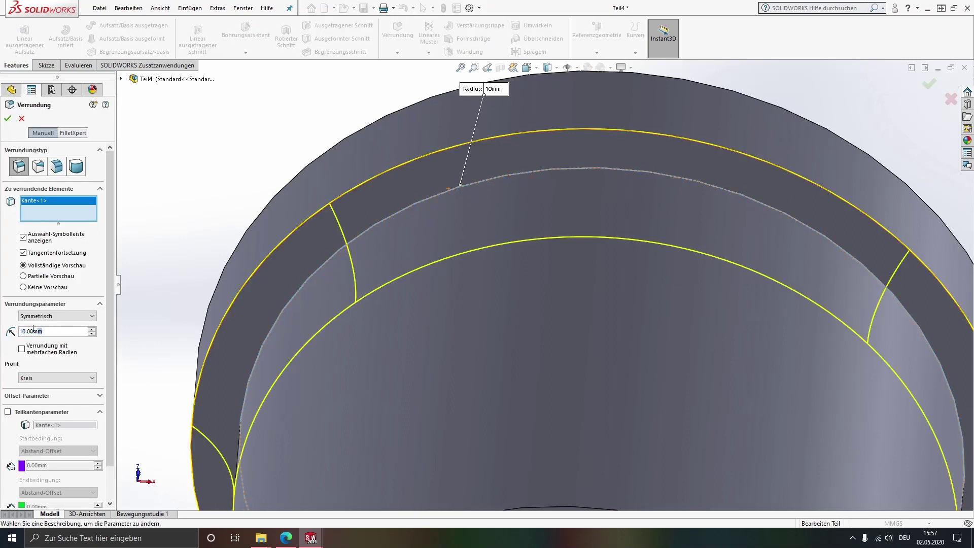
type("1")
key("Return")
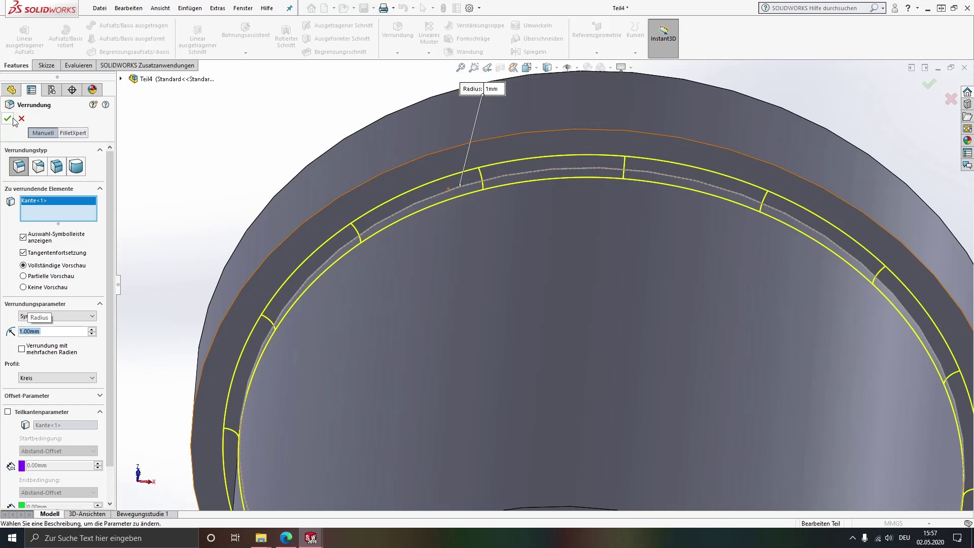
left_click(9, 119)
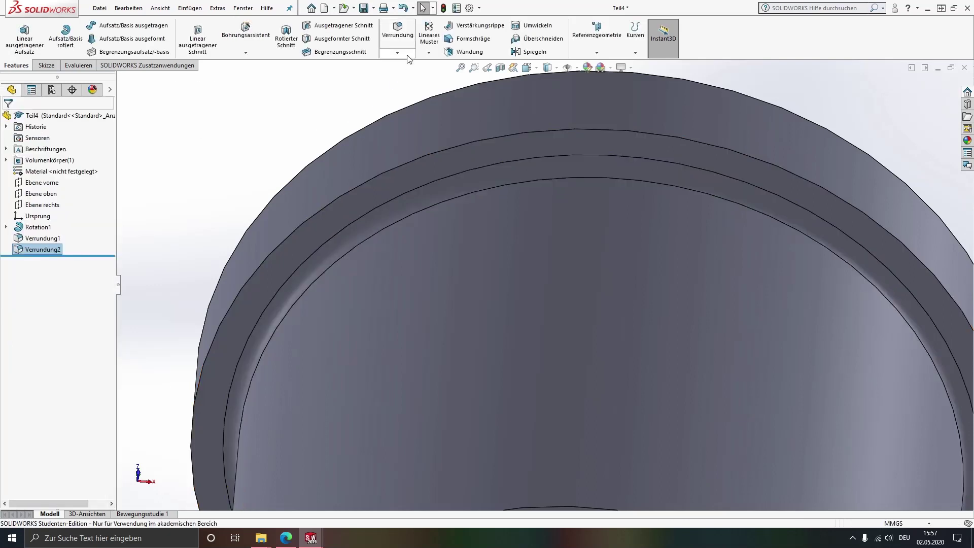
left_click(407, 60)
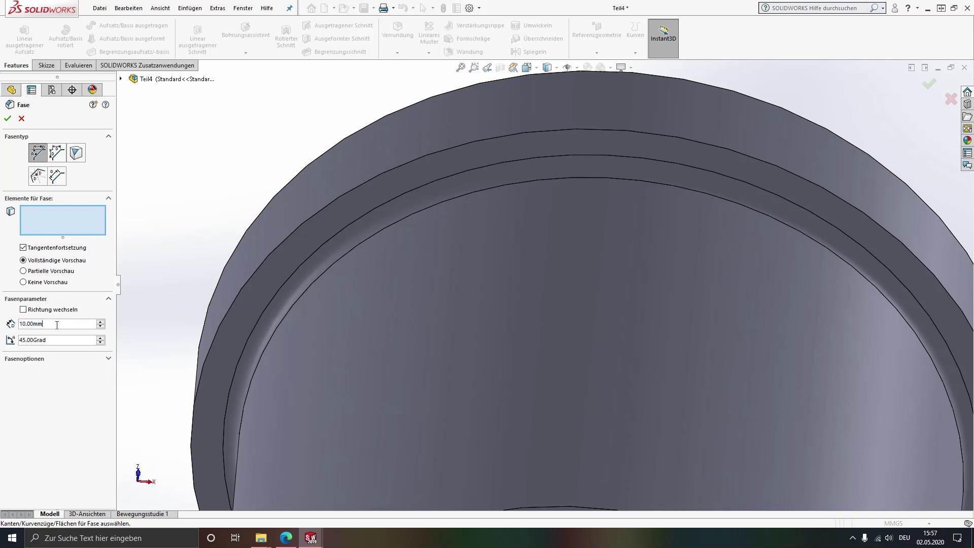
- Chamfer the flange's upper and lower outer edges by 0.5 mm at 45°
type("0,5")
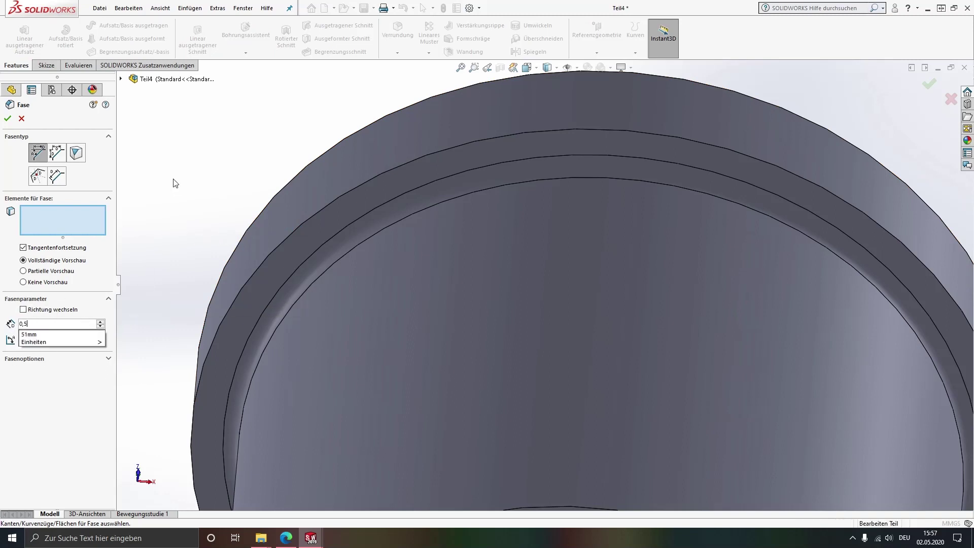
key("Return")
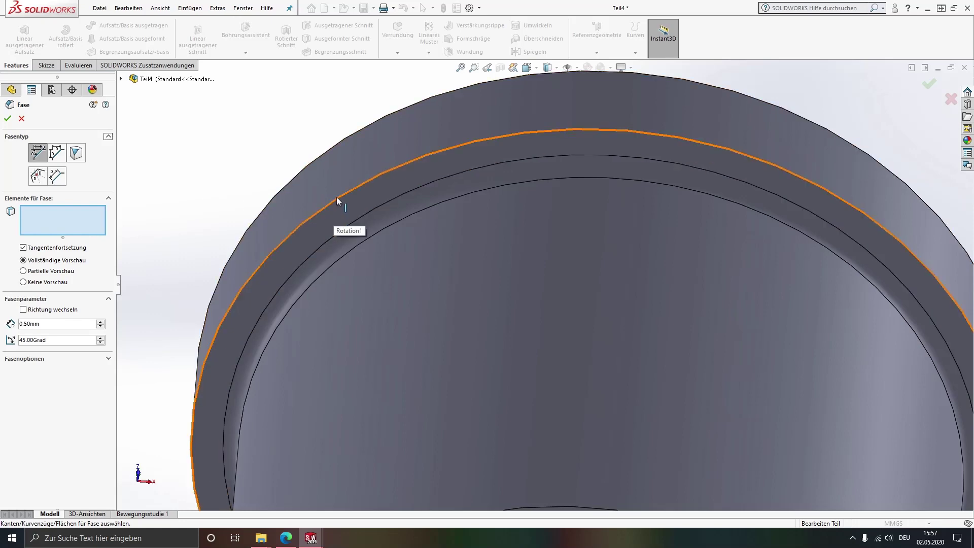
left_click(337, 197)
middle_click_drag(366, 160, 335, 103)
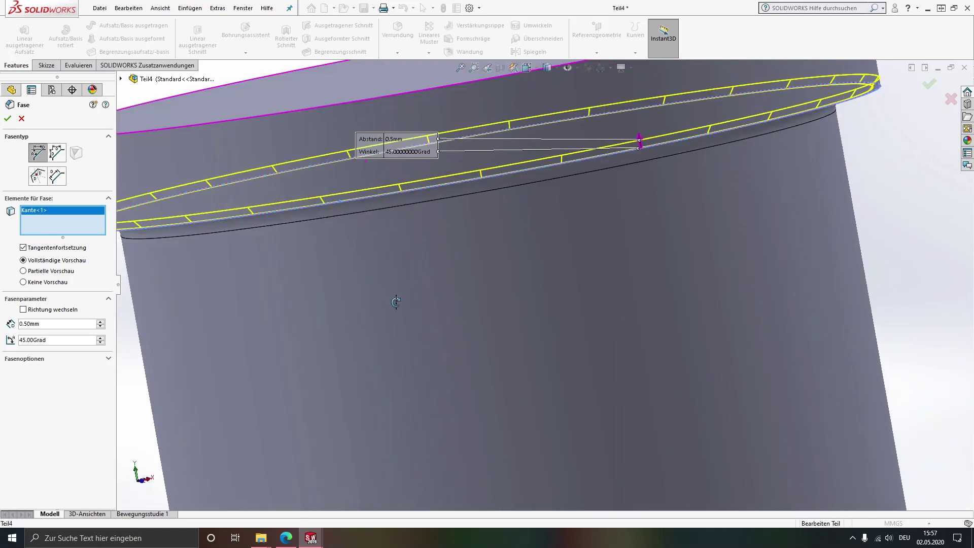
left_click(337, 103)
scroll(355, 142, "up", 5)
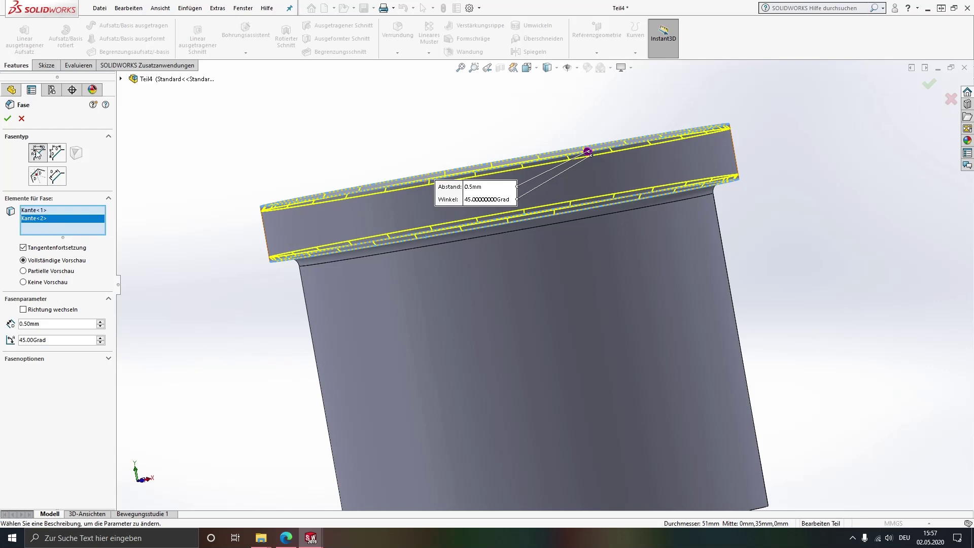
left_click(11, 121)
mouse_move(436, 254)
middle_mouse_down()
mouse_move(464, 252)
mouse_move(429, 280)
mouse_move(459, 310)
middle_mouse_up()
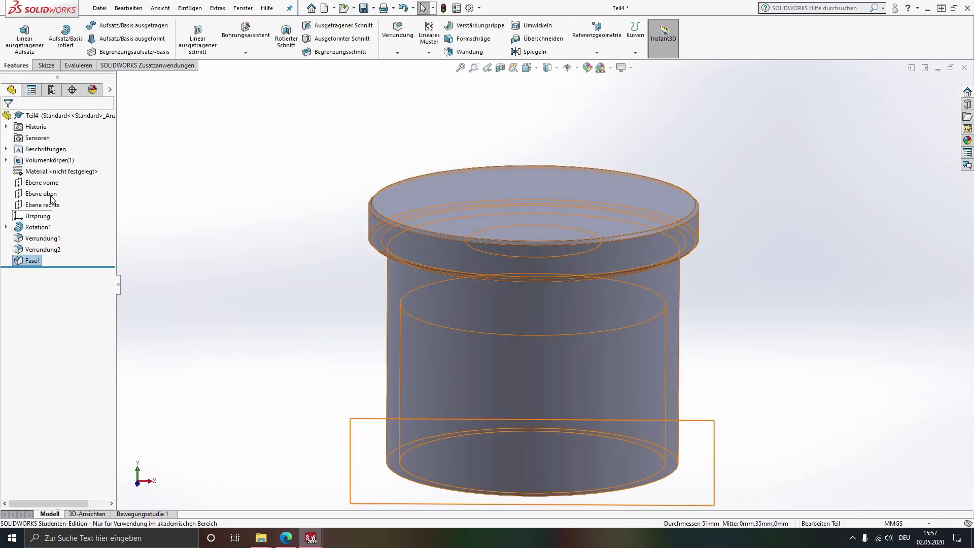
- Assign the aluminium alloy 7075-T6 (SN) as the part's material
left_click(53, 175)
right_click(36, 174)
left_click(81, 186)
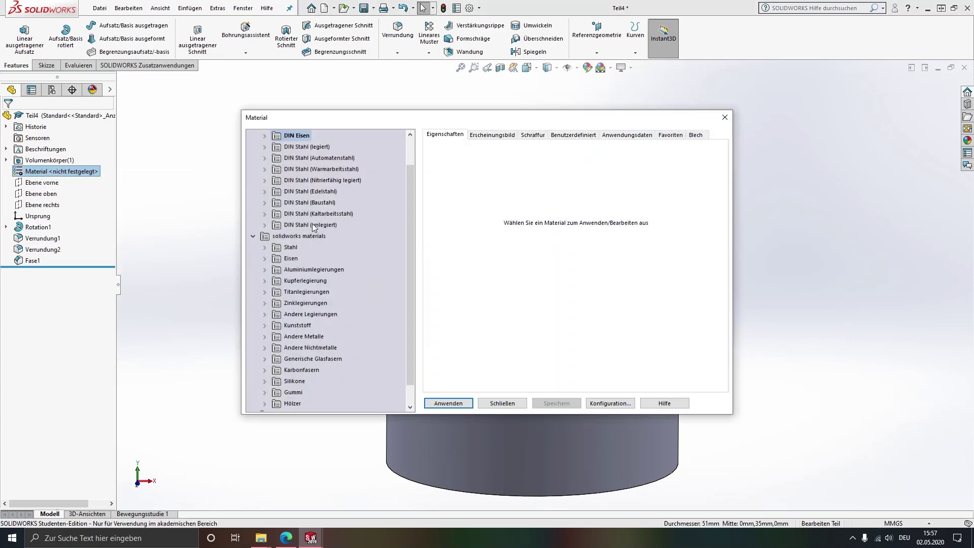
scroll(318, 256, "up", 1)
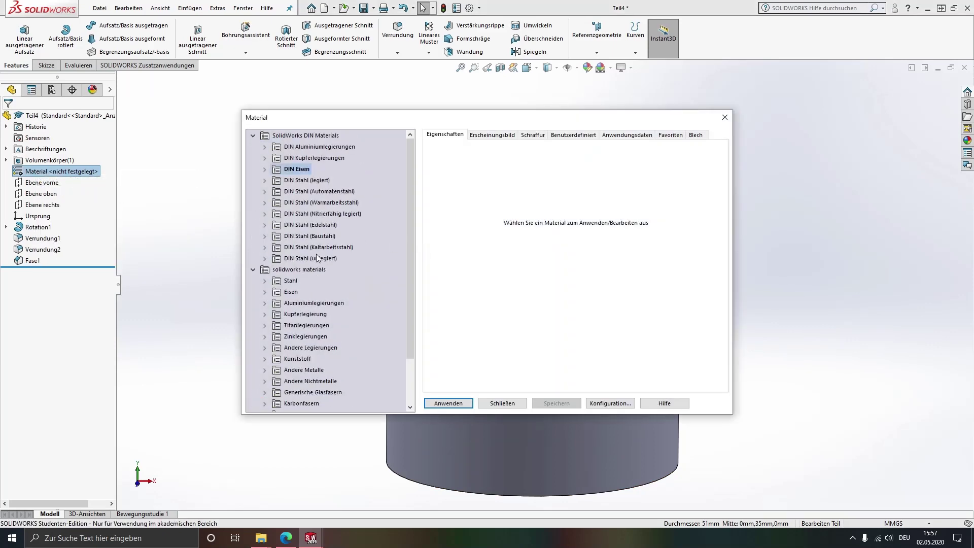
left_click(264, 303)
scroll(351, 315, "down", 3)
scroll(351, 315, "down", 3)
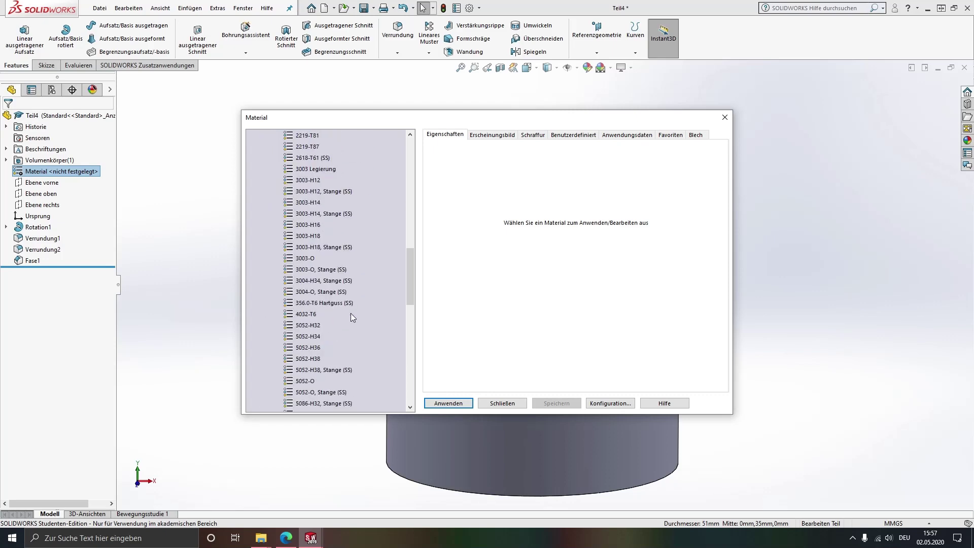
scroll(350, 313, "down", 3)
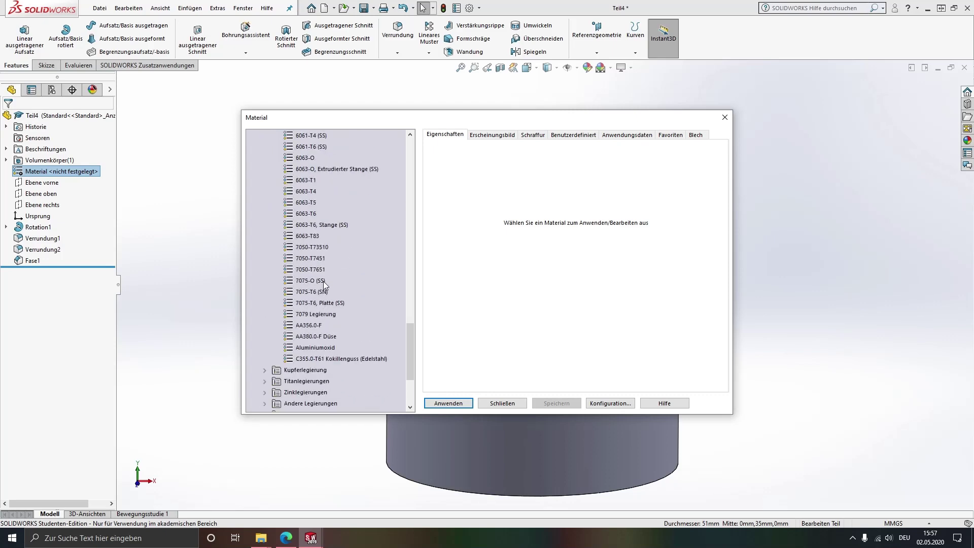
left_click(336, 291)
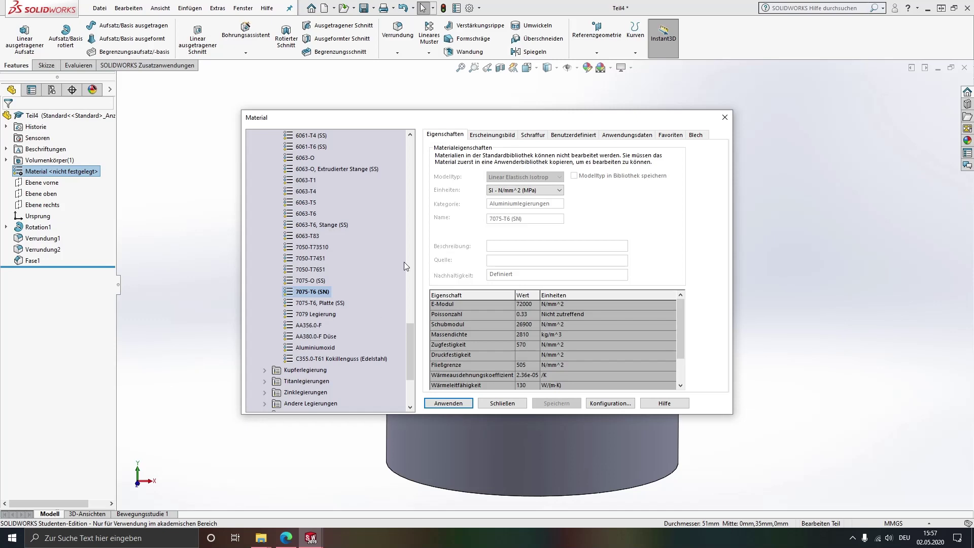
left_click(448, 404)
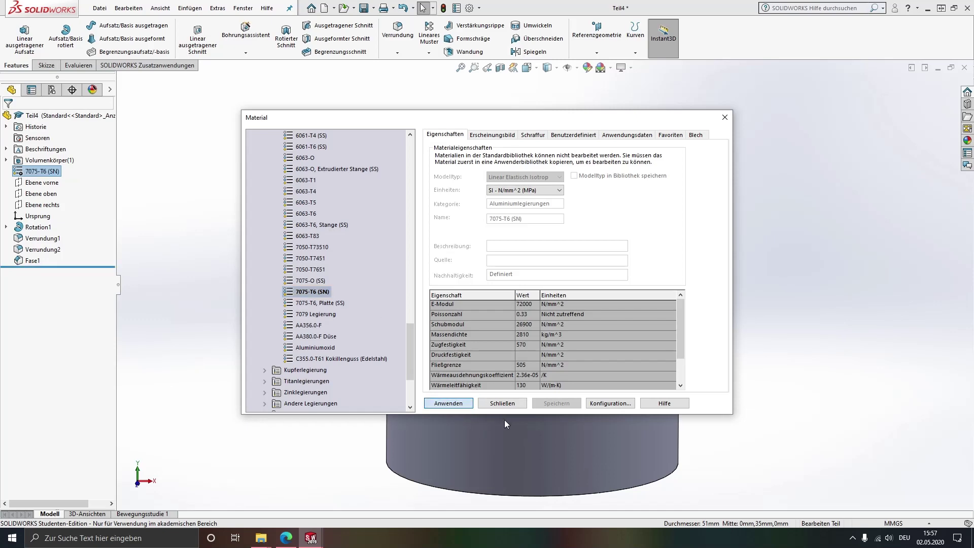
left_click(502, 403)
- Save the part as Stutzen
left_click(488, 297)
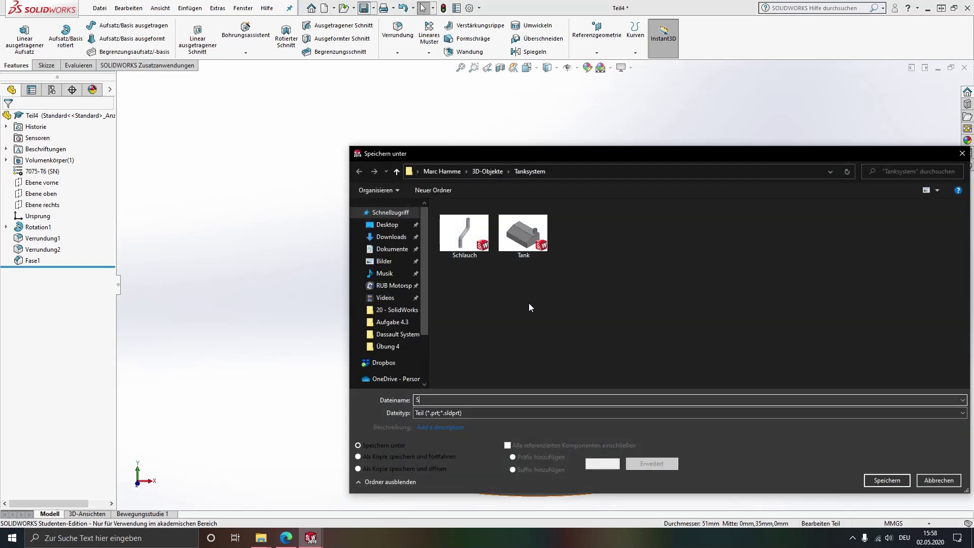
type("Stutzen")
key("Return")
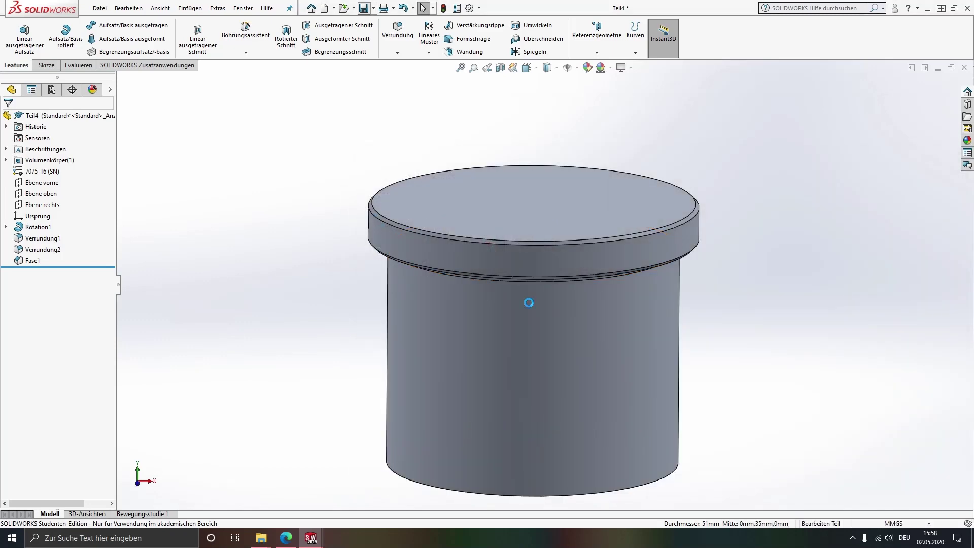
scroll(546, 251, "up", 2)
middle_click_drag(541, 261, 531, 312)
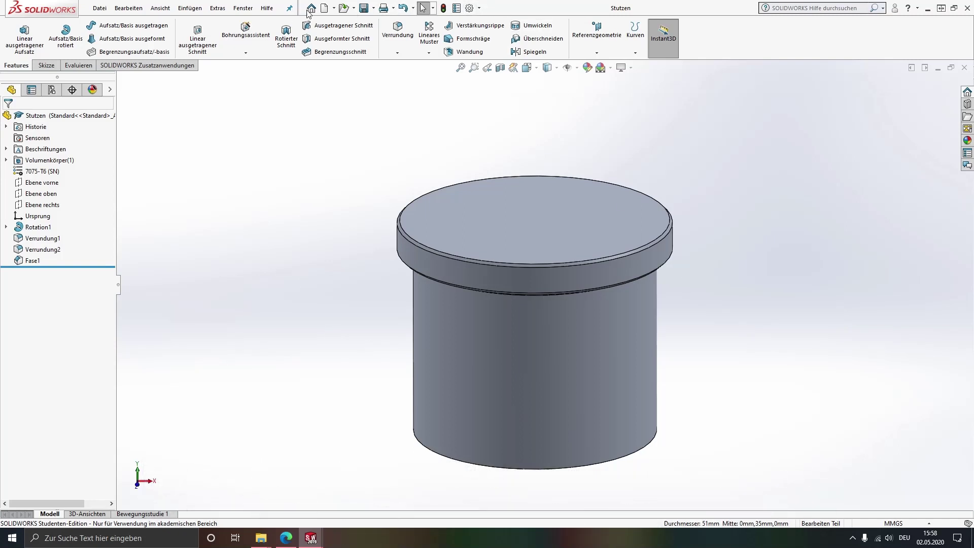
- Create a new assembly and insert the Tank part
left_click(325, 8)
left_click(515, 231)
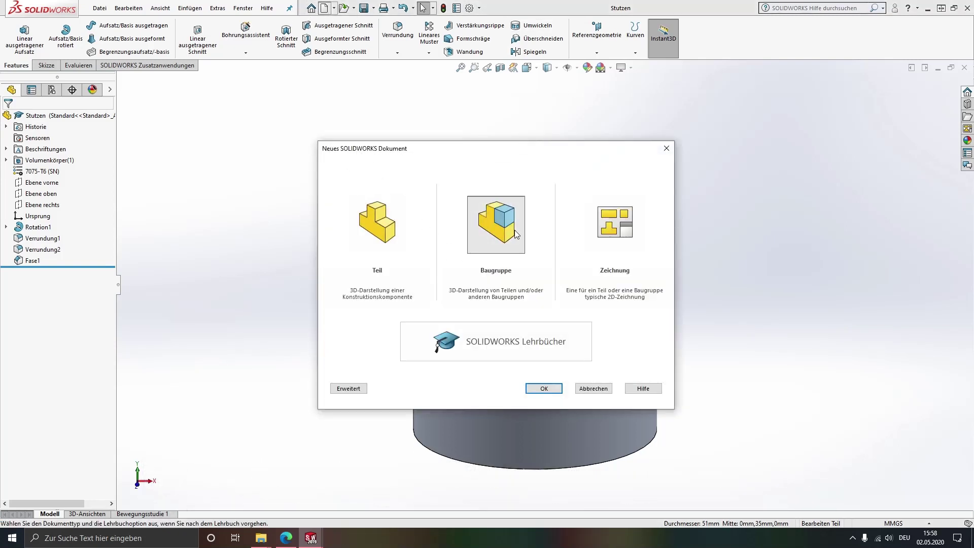
left_click(542, 389)
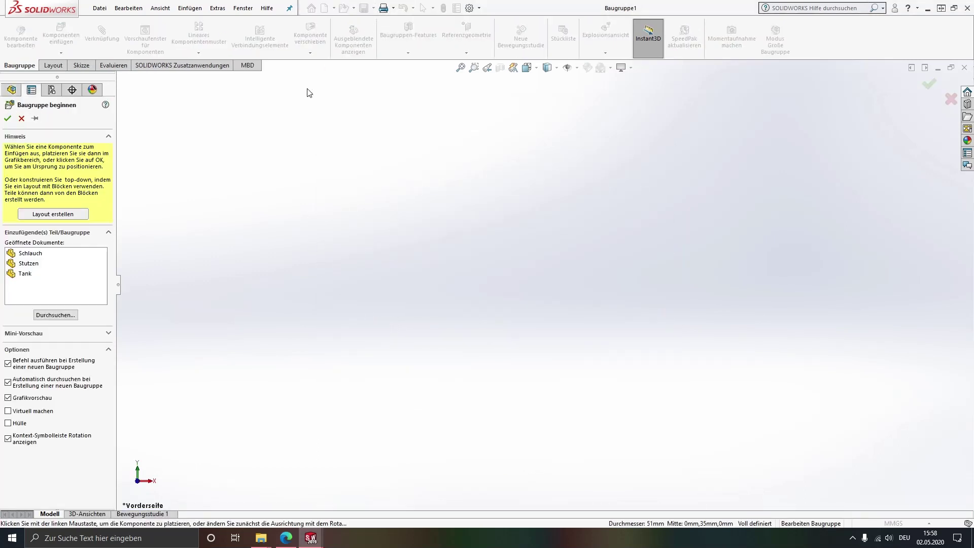
left_click(26, 274)
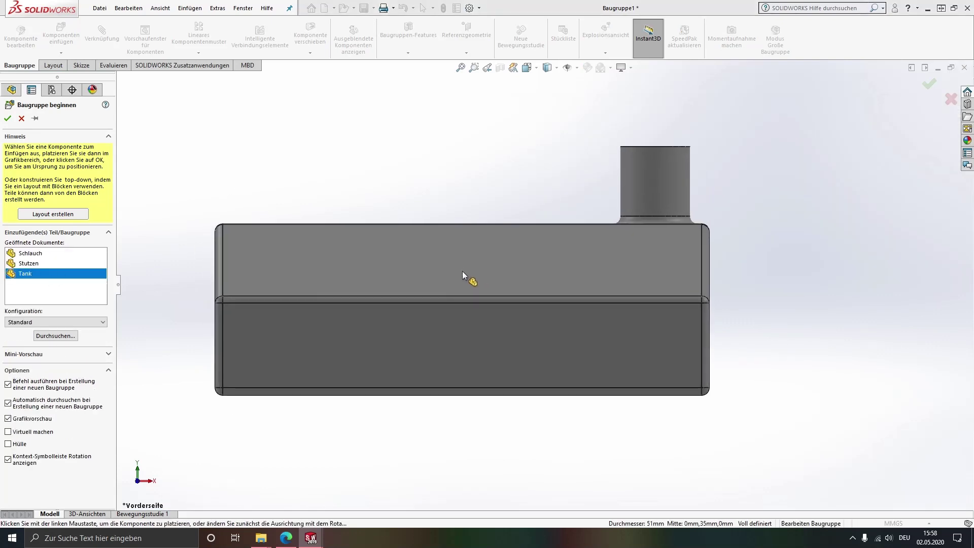
left_click(8, 118)
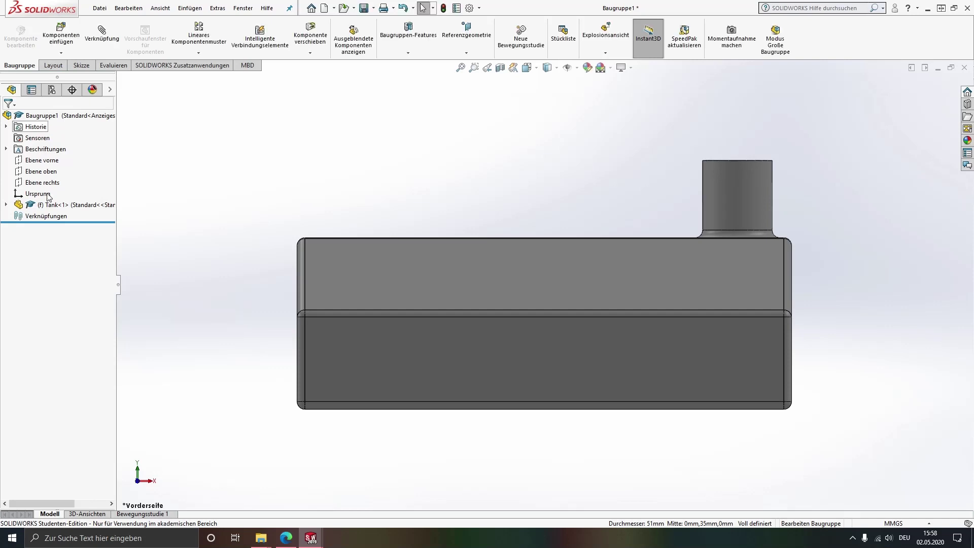
- Float the Tank and mate its origin coincident to the assembly origin
right_click(54, 205)
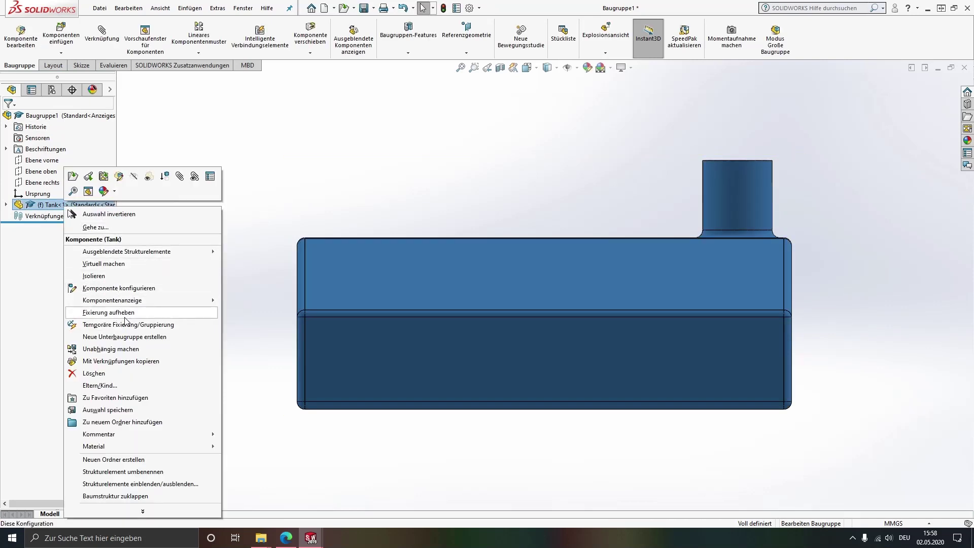
left_click(108, 312)
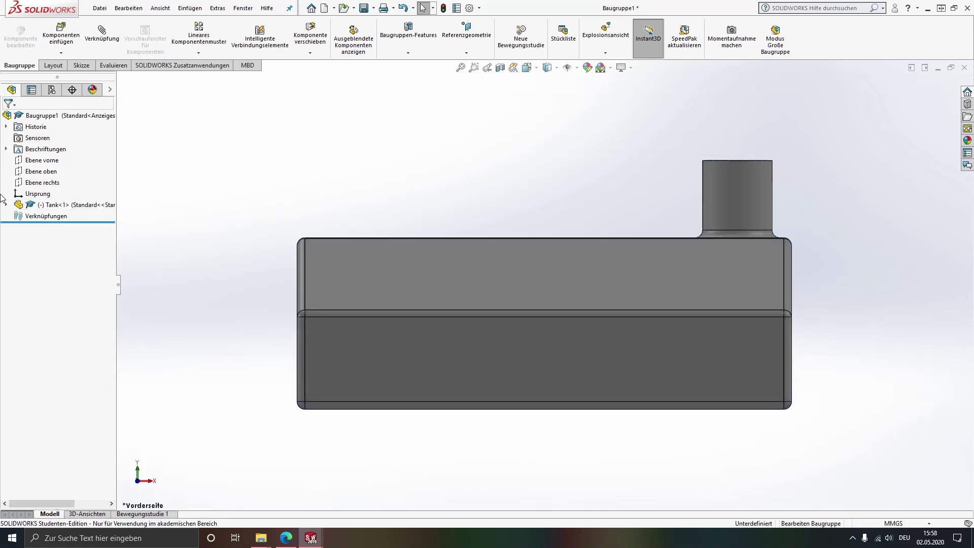
left_click(6, 204)
left_click(49, 305)
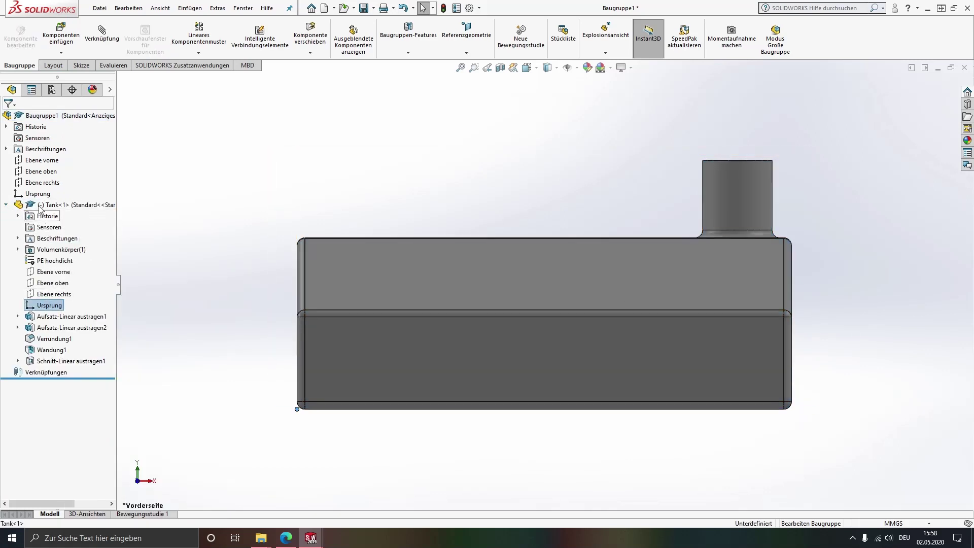
left_click(37, 194, "ctrl")
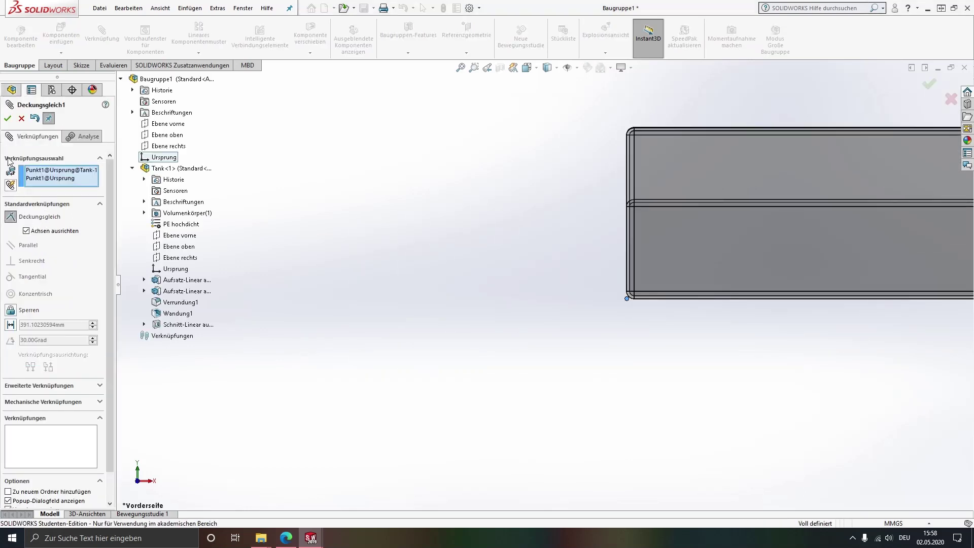
key("Return")
key("Return")
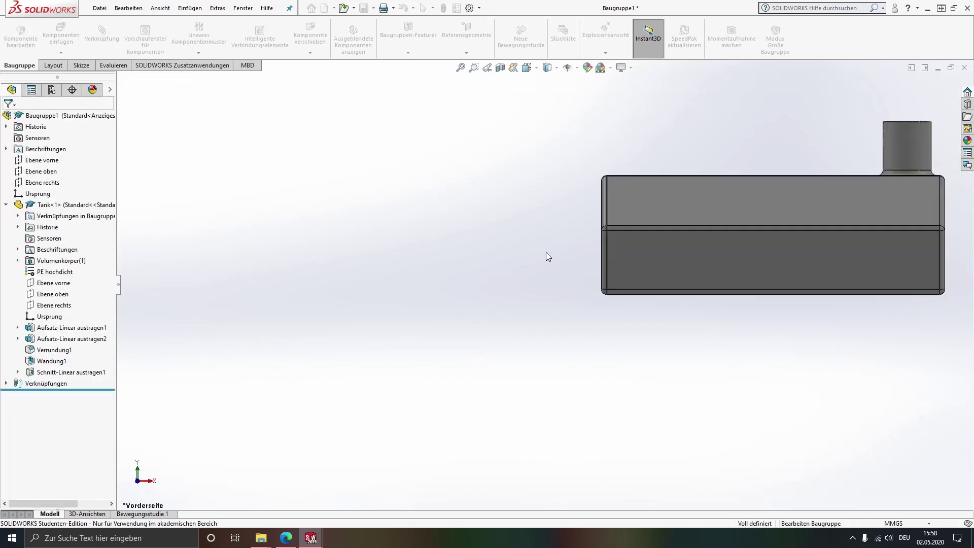
left_click(6, 206)
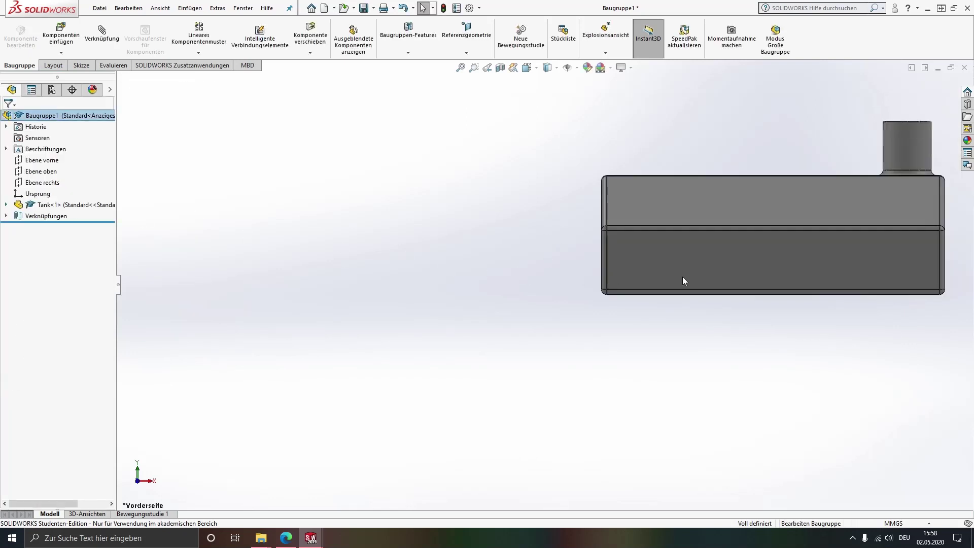
scroll(710, 274, "up", 2)
scroll(743, 264, "down", 3)
scroll(743, 256, "down", 1)
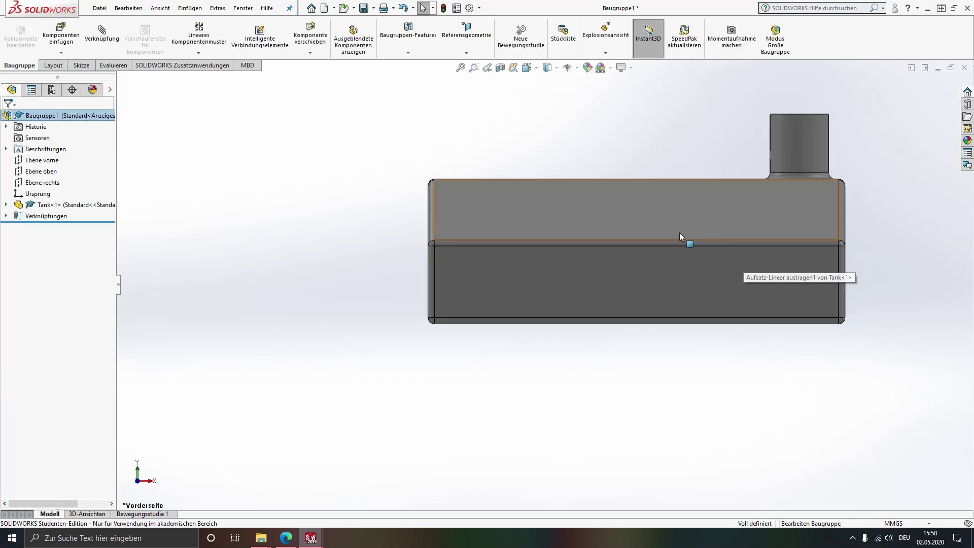
middle_click_drag(679, 236, 575, 277, "ctrl")
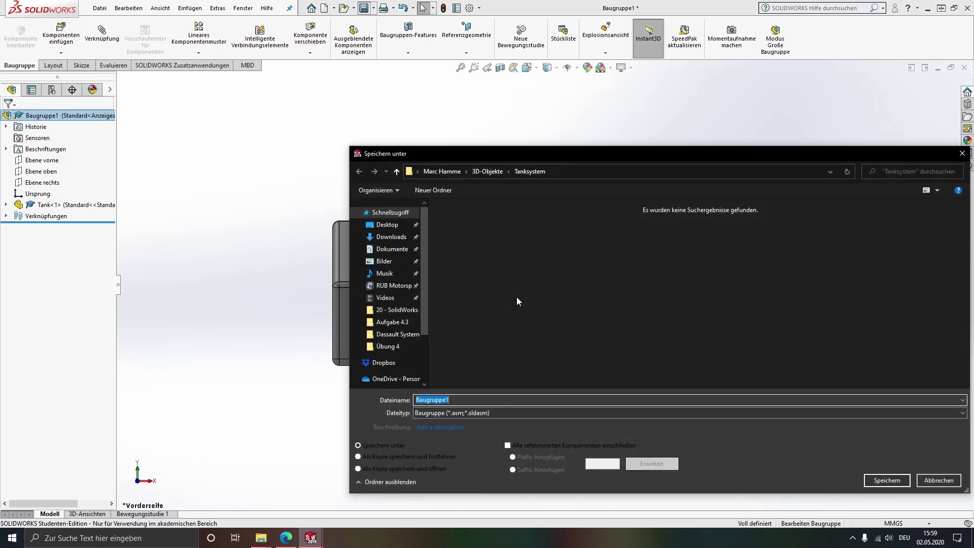
- Save the assembly as Tanksystem, then place the Schlauch hose next to the tank
type("Tanksystem")
key("Return")
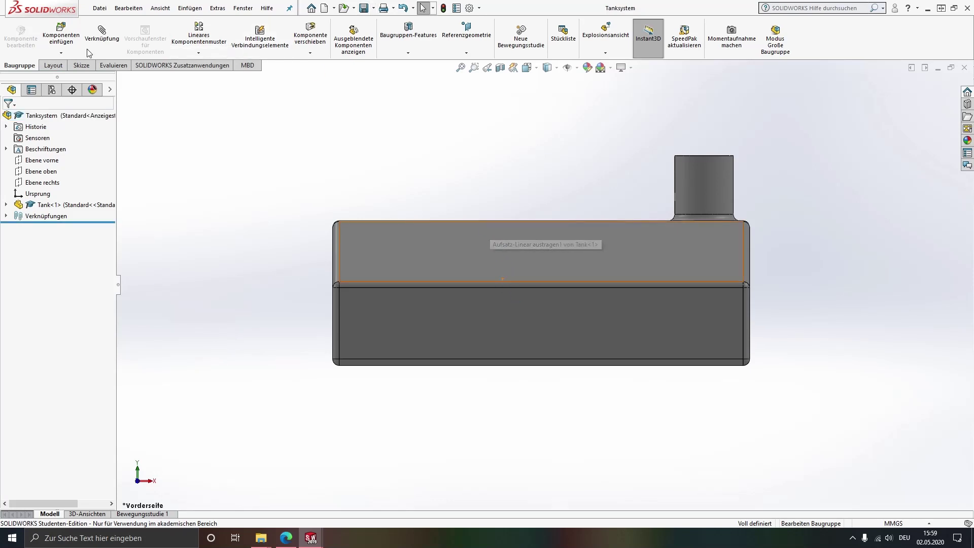
left_click(61, 33)
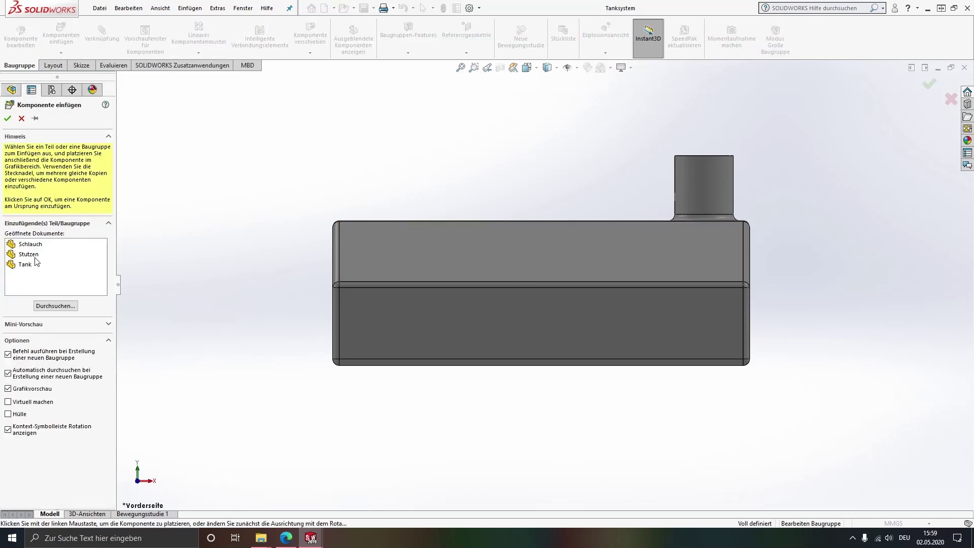
left_click(31, 244)
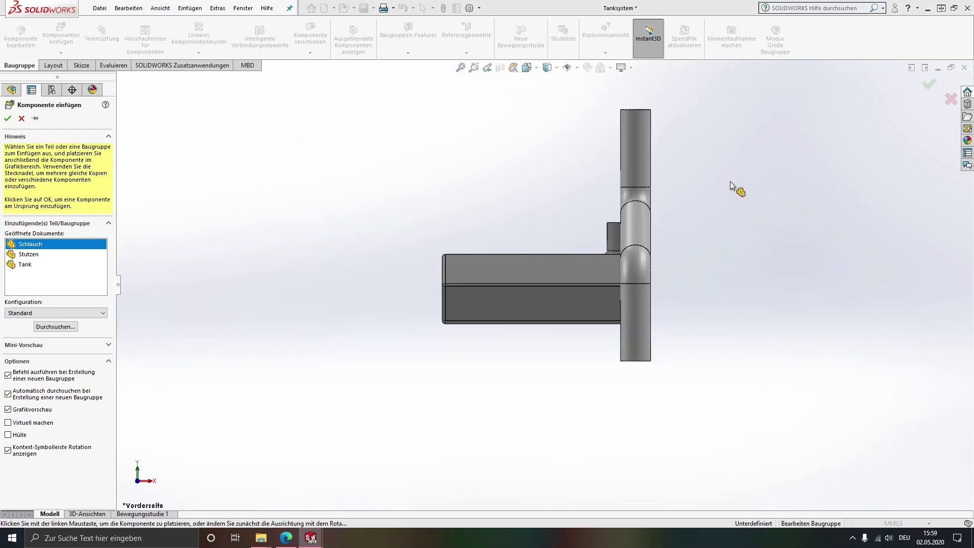
left_click(680, 195)
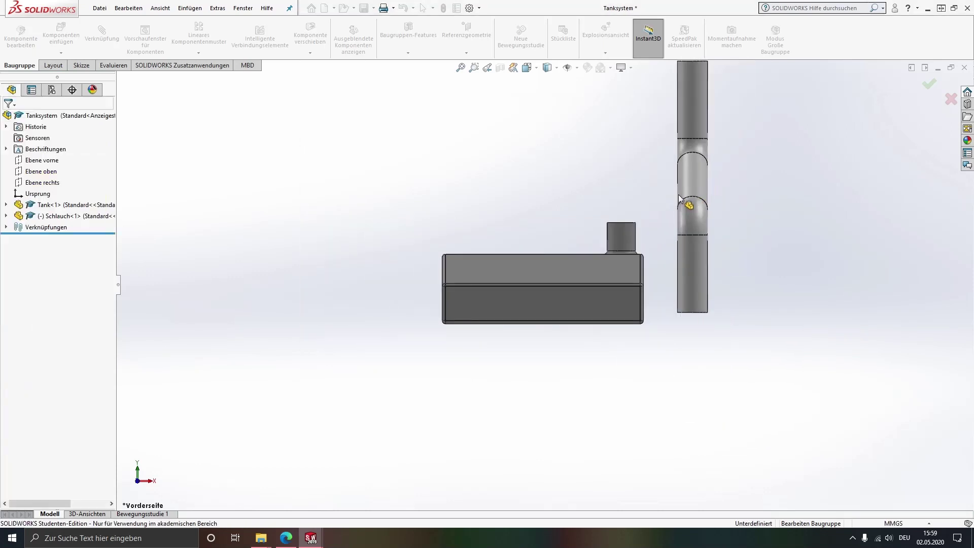
scroll(677, 192, "up", 1)
scroll(670, 202, "down", 5)
scroll(560, 421, "up", 5)
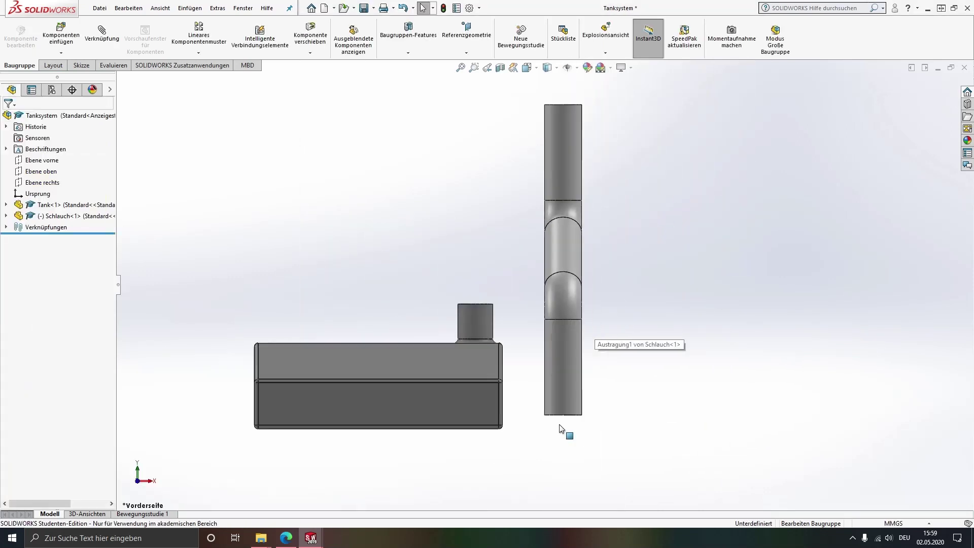
middle_click_drag(560, 428, 574, 294)
left_click(579, 338)
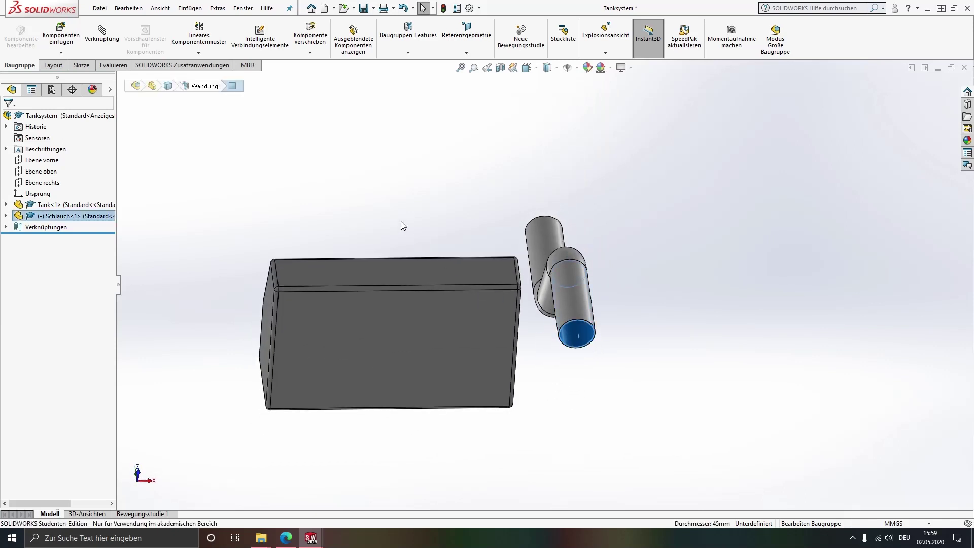
middle_click_drag(400, 221, 474, 311)
- Make the hose concentric with the tank nozzle and slide it up along the axis
left_click(475, 312, "ctrl")
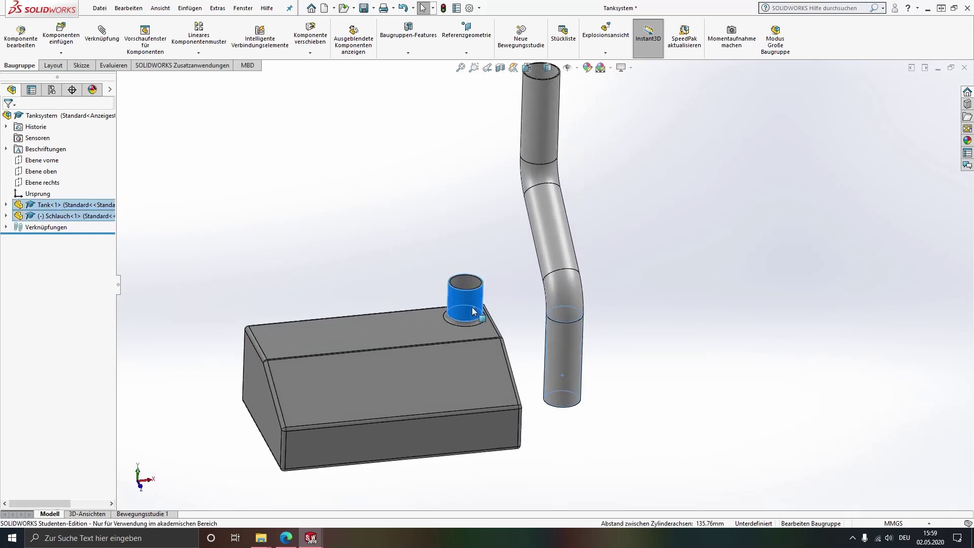
left_click(540, 298)
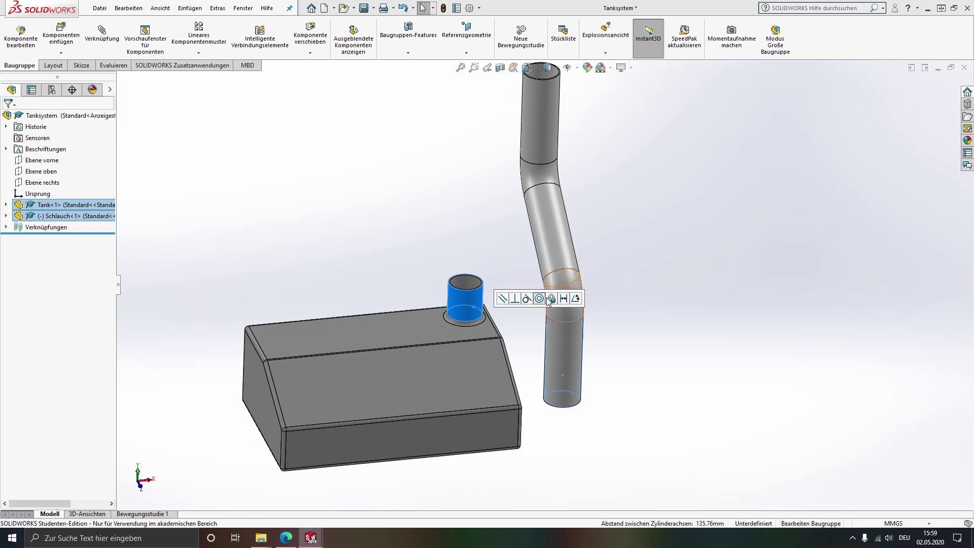
scroll(519, 276, "down", 5)
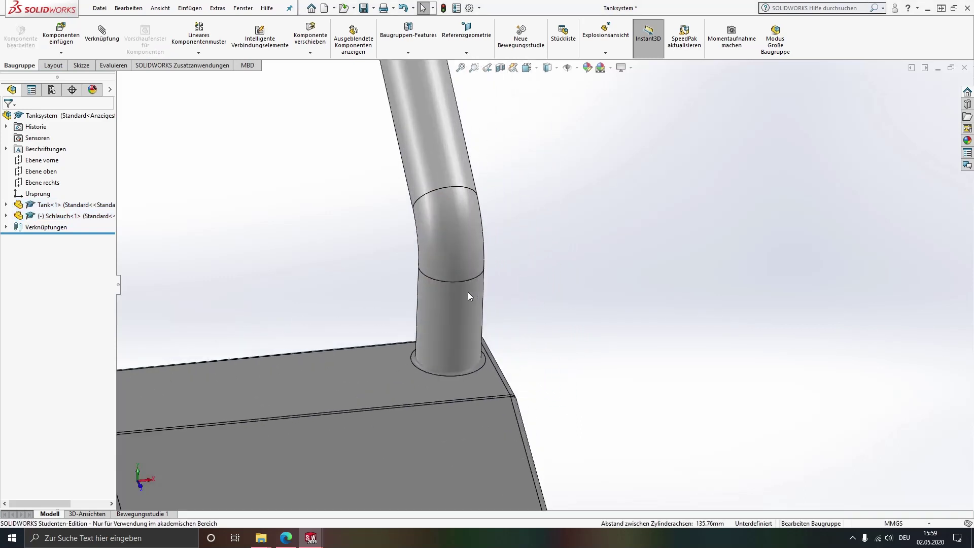
mouse_move(455, 260)
left_mouse_down()
mouse_move(455, 218)
mouse_move(456, 348)
left_mouse_up()
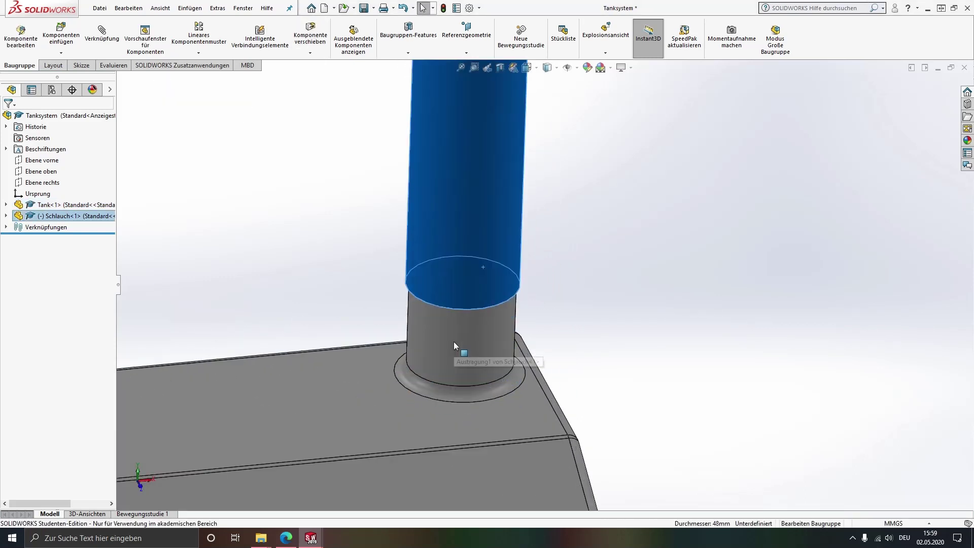
scroll(542, 352, "down", 2)
- Select the hose's step edge and the tank's top face for a new mate
left_click(629, 341)
mouse_move(629, 341)
middle_mouse_down()
mouse_move(518, 339)
mouse_move(492, 318)
middle_mouse_up()
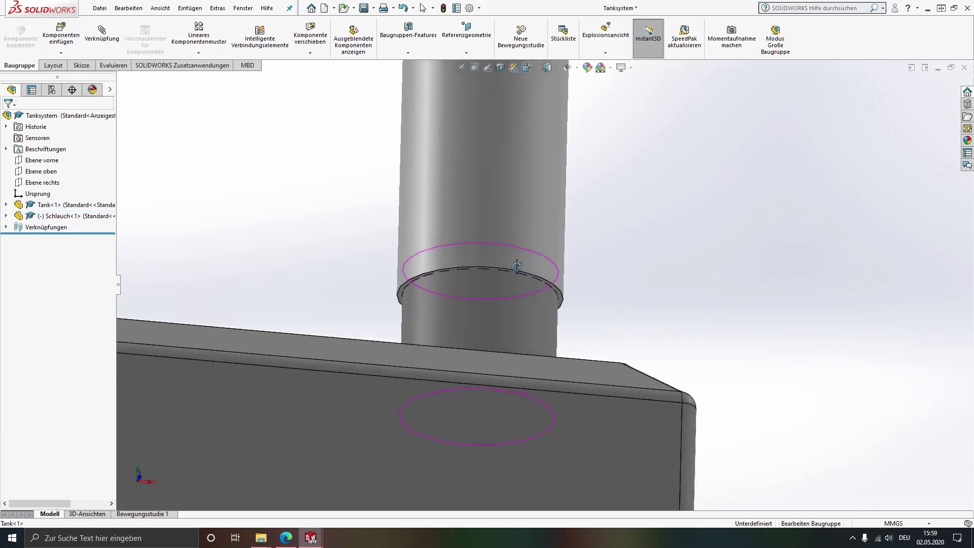
scroll(492, 318, "down", 2)
scroll(624, 230, "down", 2)
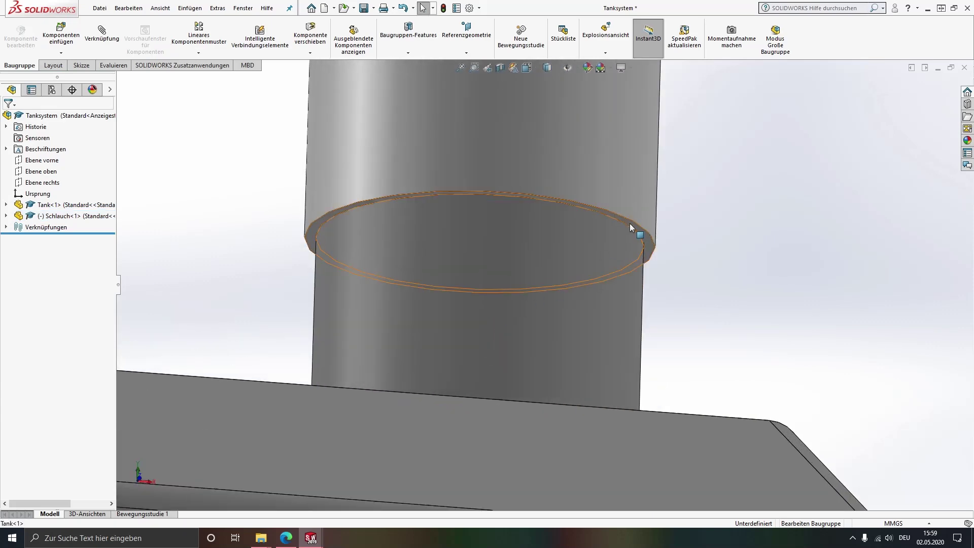
left_click(629, 224)
scroll(555, 271, "up", 2)
scroll(505, 370, "up", 2)
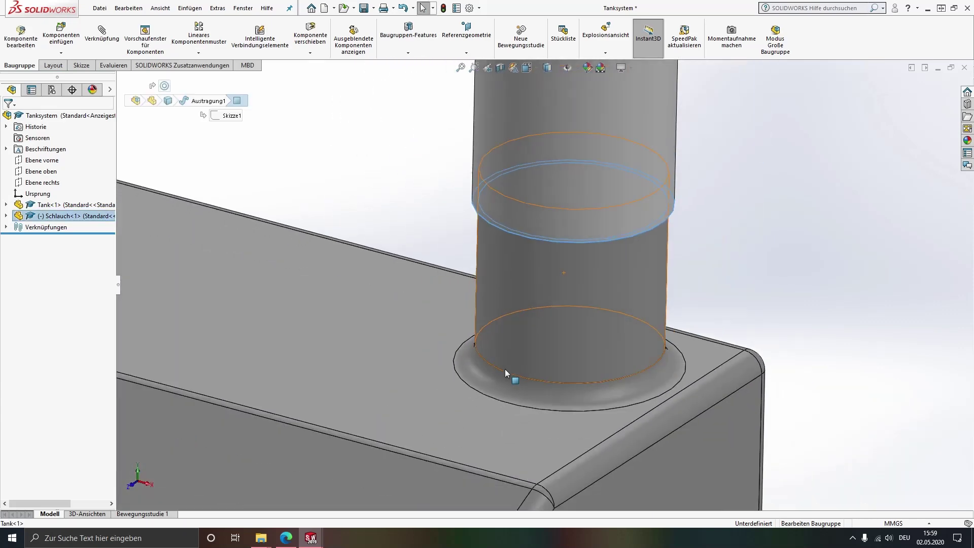
left_click(398, 354, "ctrl")
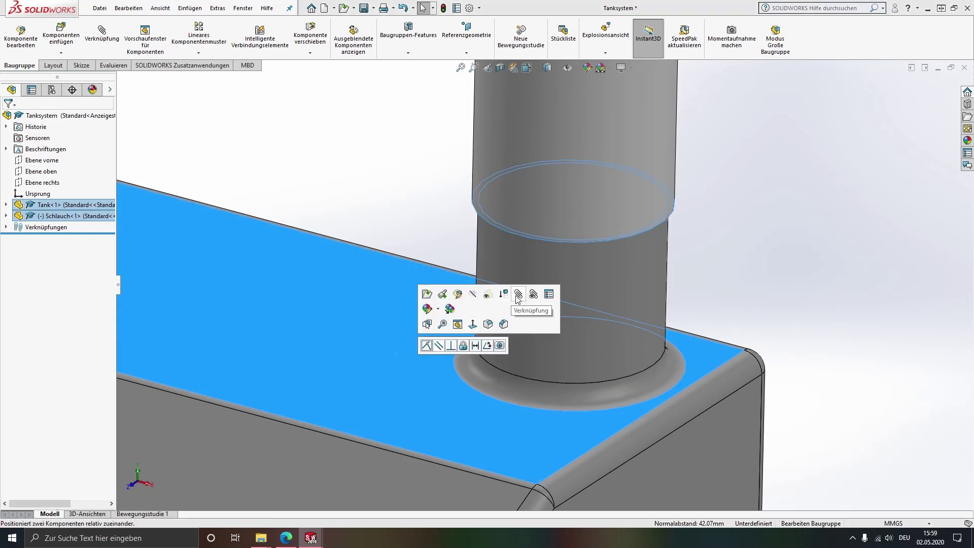
left_click(518, 295)
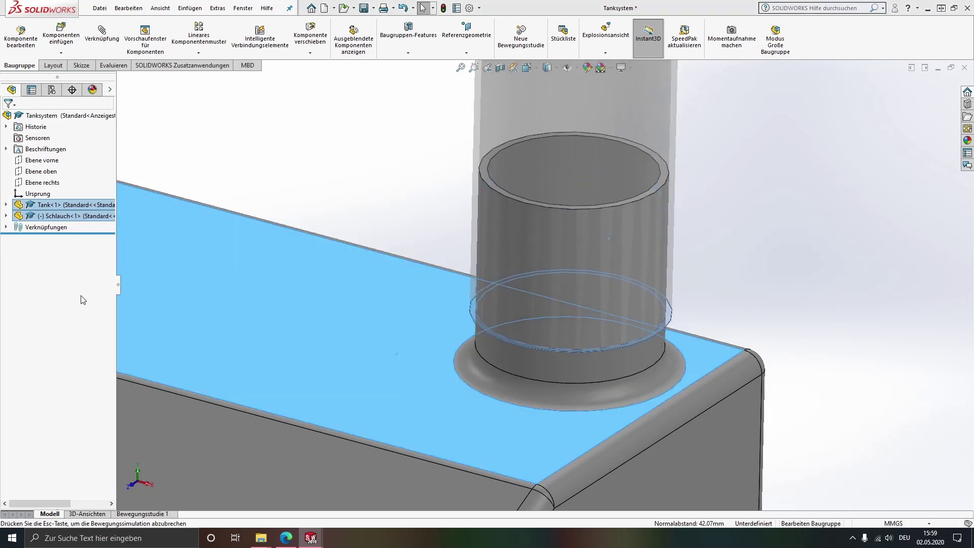
- Turn the edge-to-top-face mate into a 7 mm distance mate, Abstand1, and close the mate panel
left_click(10, 313)
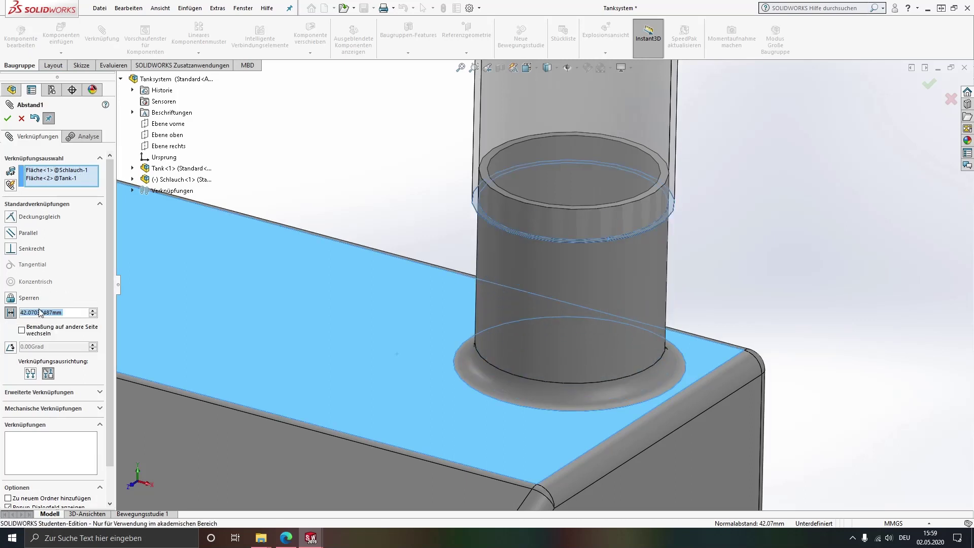
type("7")
key("Return")
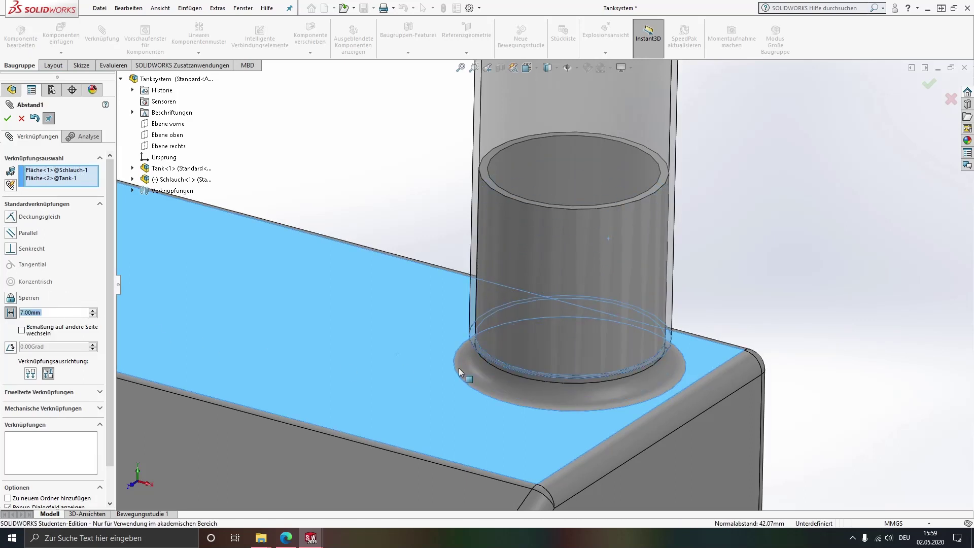
left_click(7, 118)
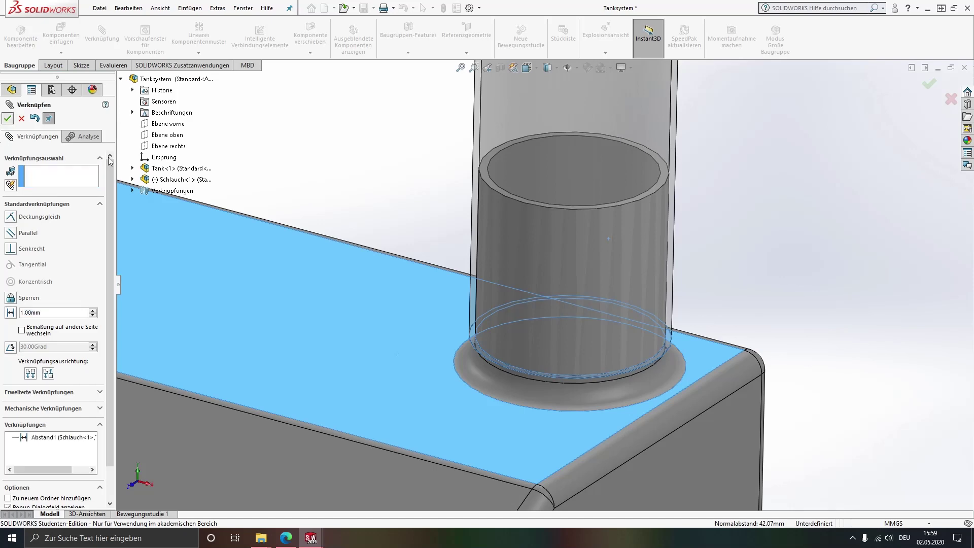
scroll(585, 382, "up", 3)
scroll(589, 341, "up", 2)
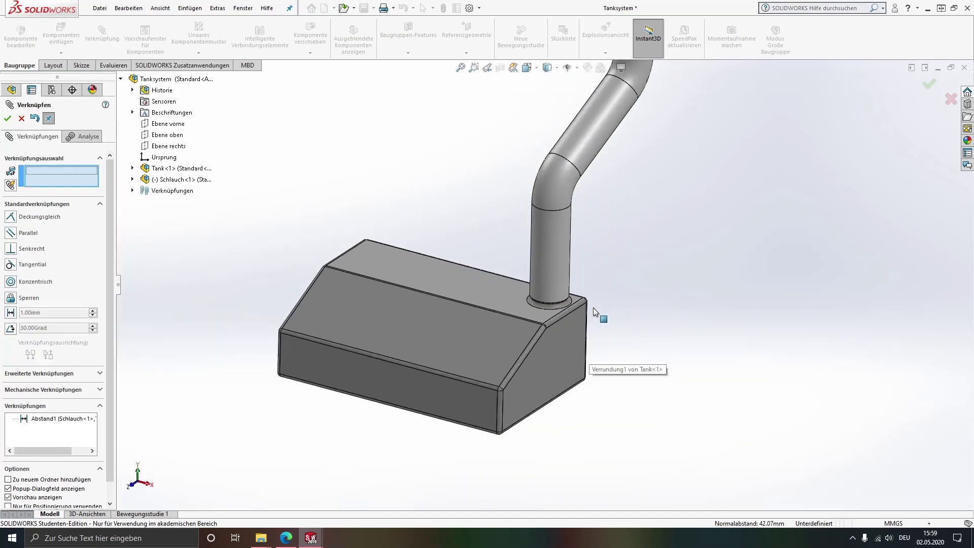
scroll(557, 276, "up", 1)
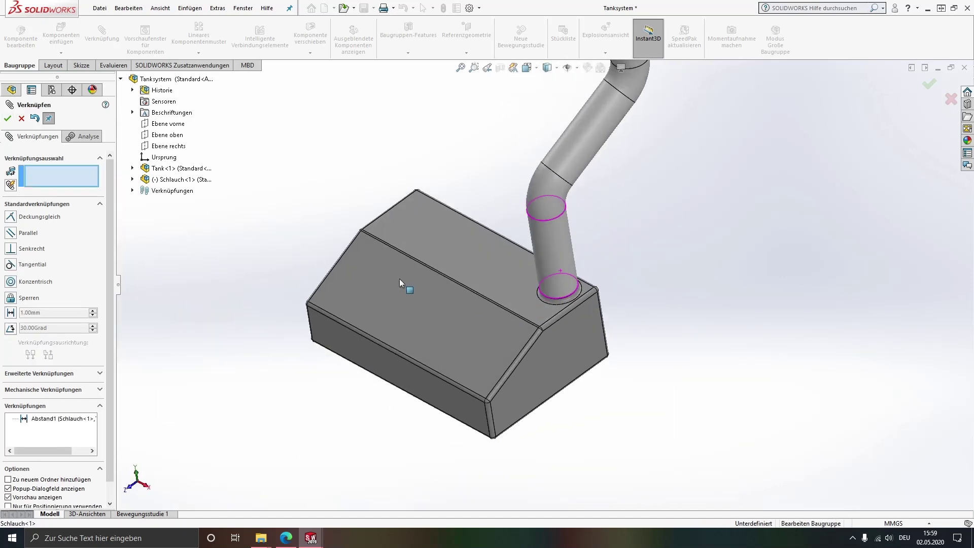
left_click(21, 119)
middle_click_drag(363, 206, 613, 140)
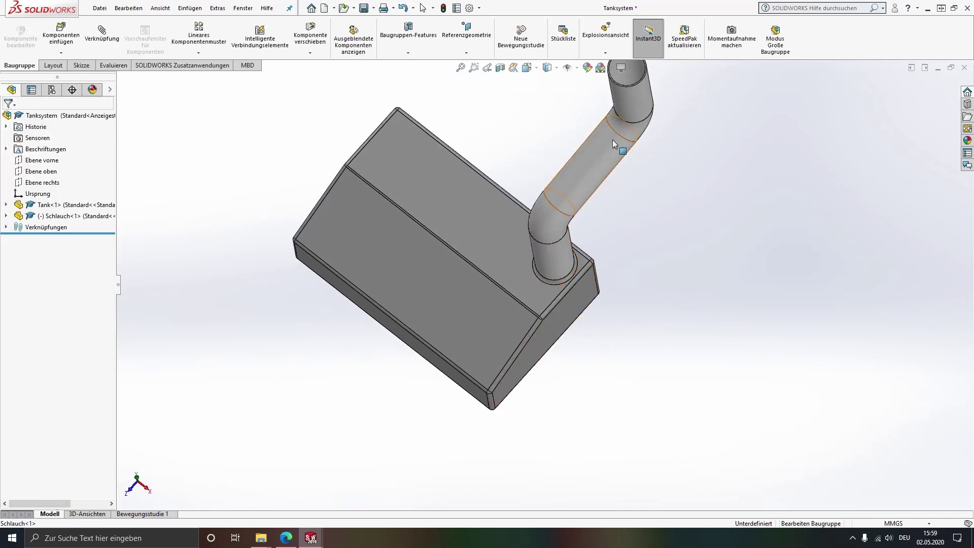
- Swing the hose around its tank port to check its remaining freedom
mouse_move(613, 139)
left_mouse_down()
mouse_move(650, 281)
mouse_move(659, 282)
mouse_move(637, 327)
mouse_move(680, 301)
mouse_move(655, 315)
left_mouse_up()
key("Escape")
scroll(531, 184, "down", 3)
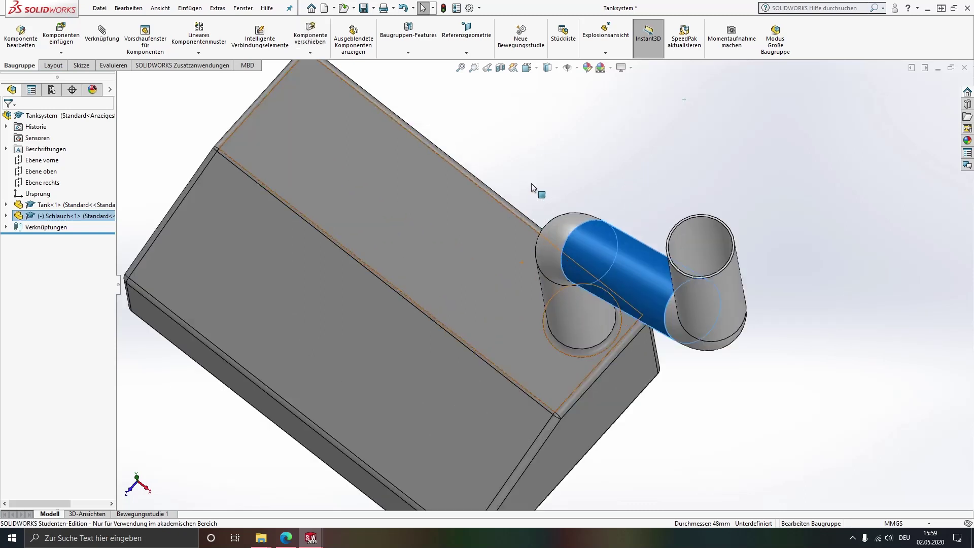
scroll(532, 183, "up", 3)
left_click(500, 184)
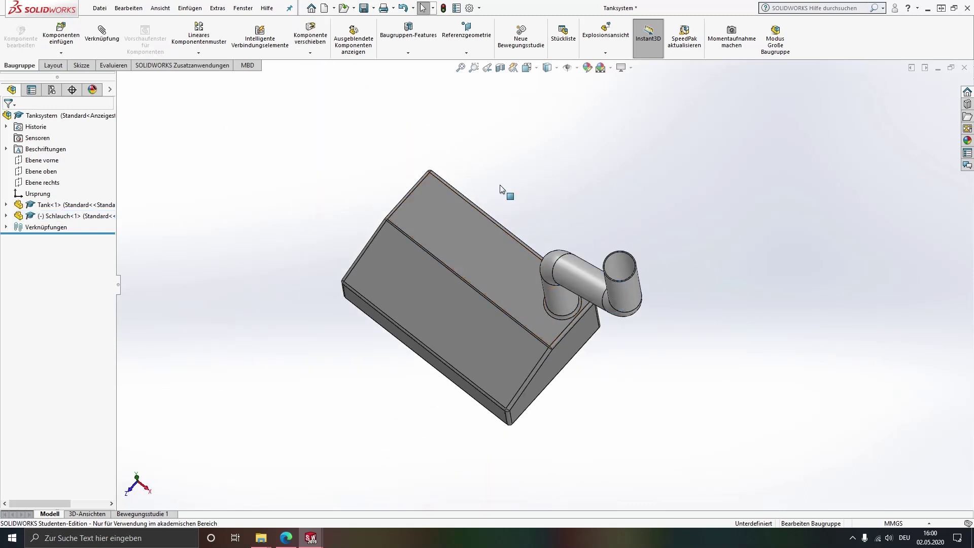
- Make the hose's Ebene rechts coincident with the assembly's Ebene vorne
left_click(6, 216)
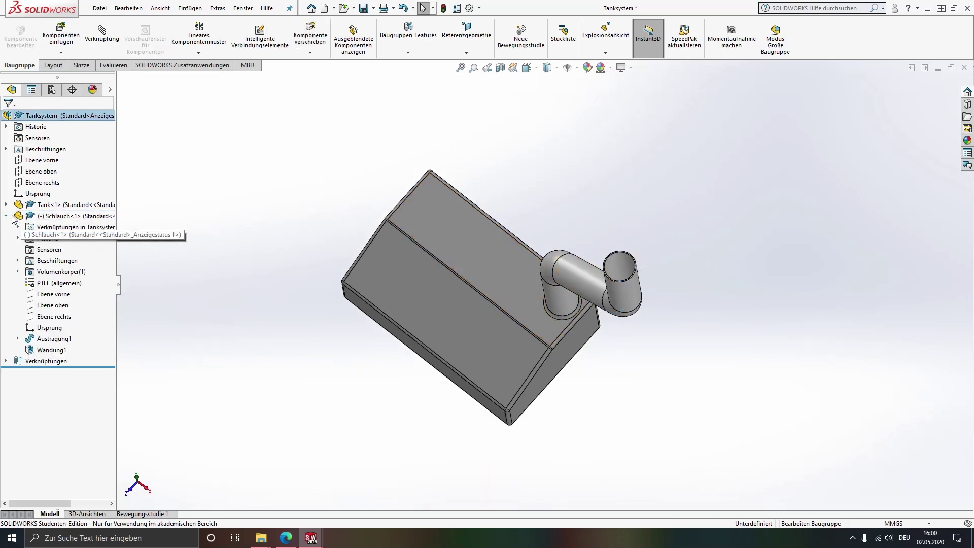
left_click(54, 317)
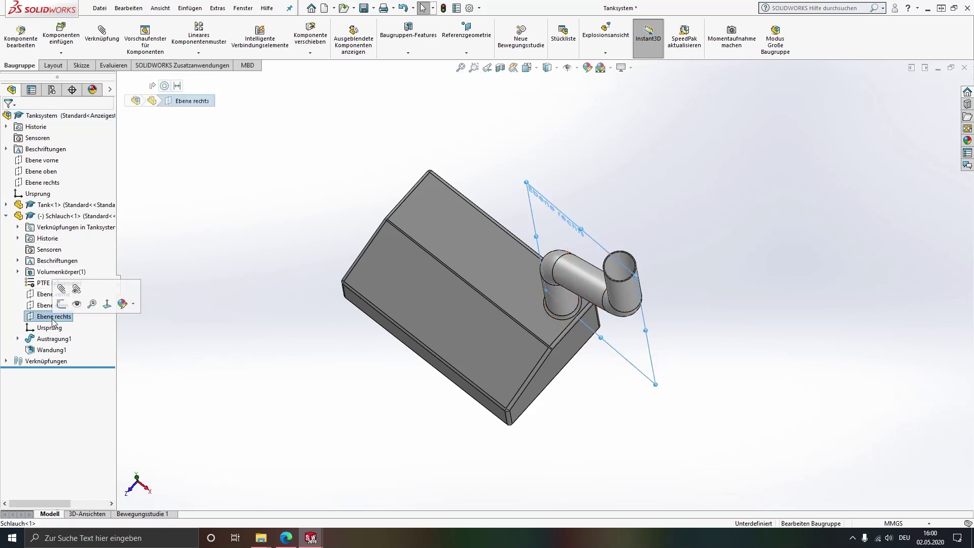
left_click(38, 161, "ctrl")
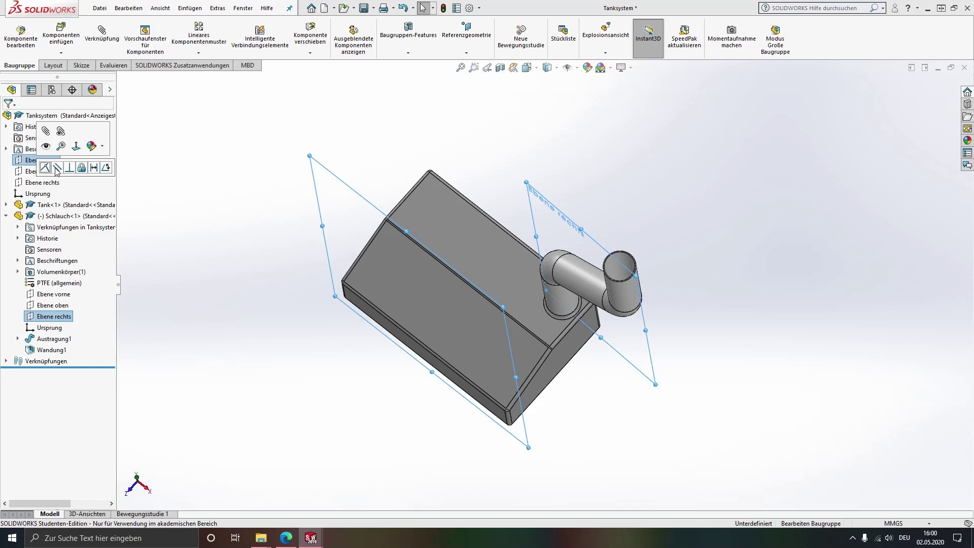
left_click(56, 168)
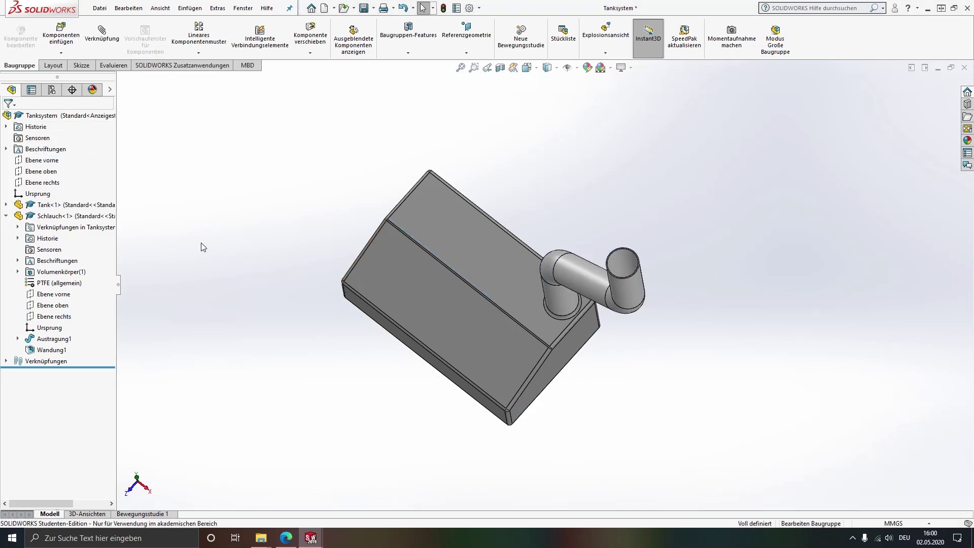
- Orbit the fully defined assembly and begin inserting another component
left_click(602, 312)
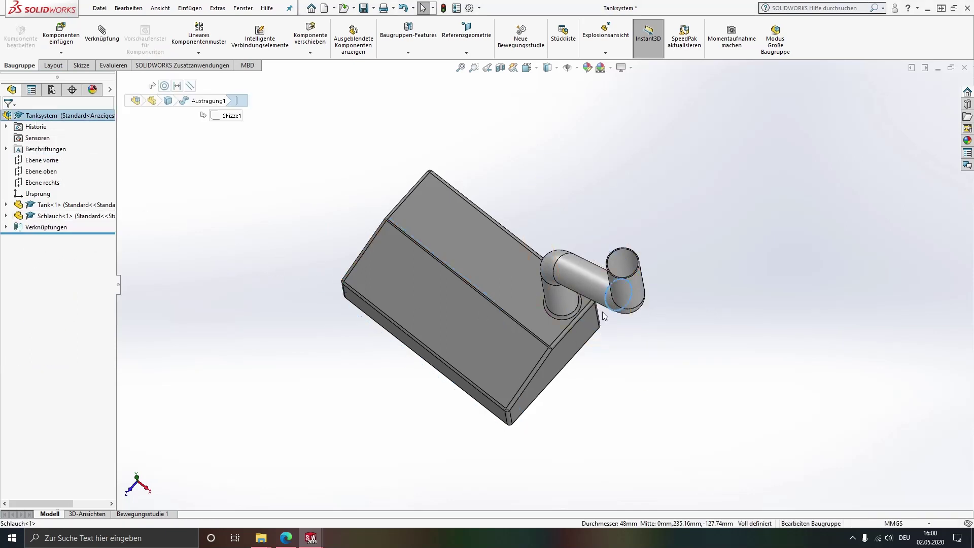
middle_click_drag(601, 311, 577, 202)
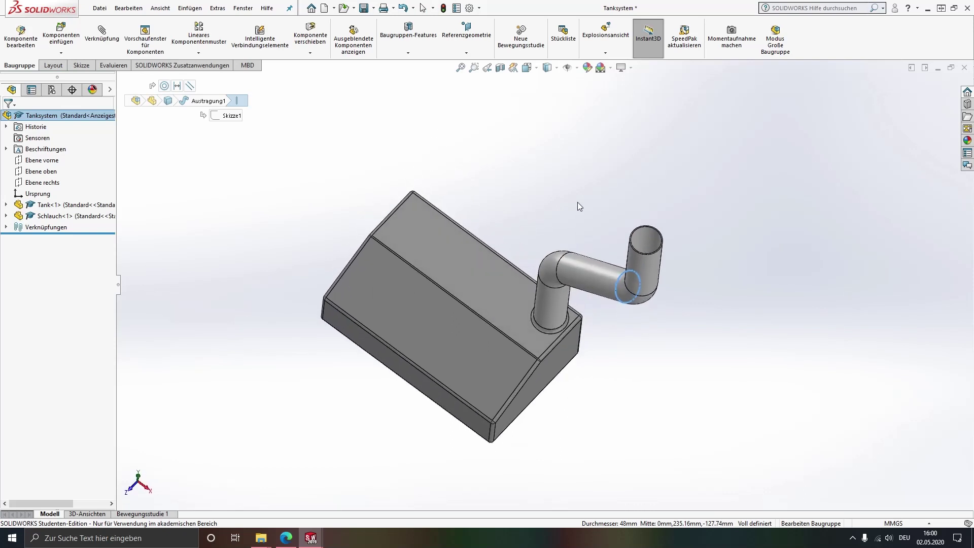
left_click(486, 205)
left_click(71, 35)
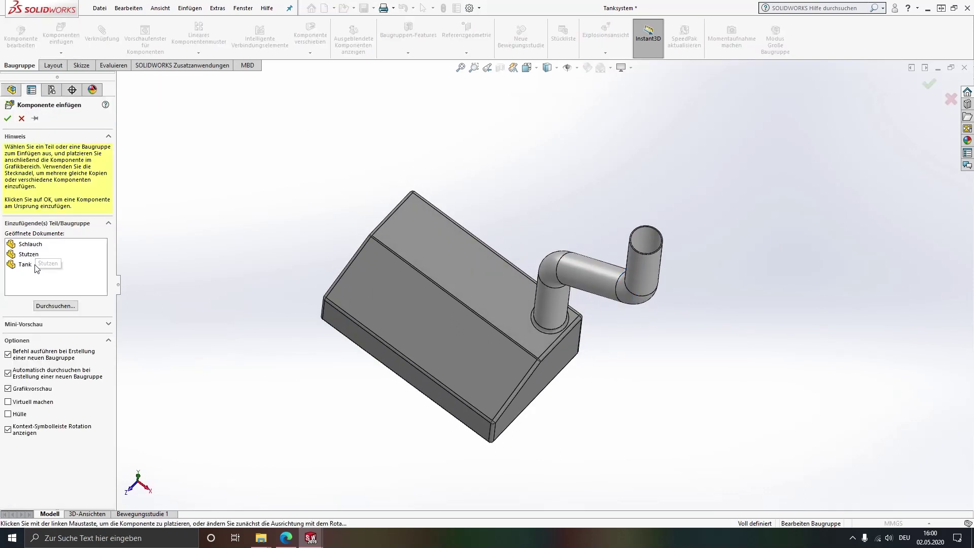
- Place the Stutzen cap above the hose's free end and select the cap and hose faces
left_click(29, 254)
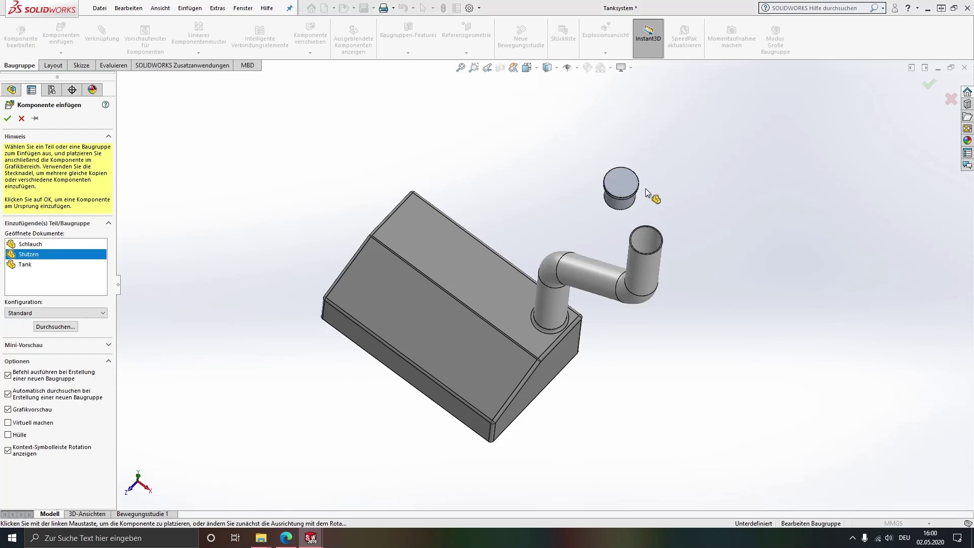
left_click(663, 208)
scroll(669, 215, "down", 3)
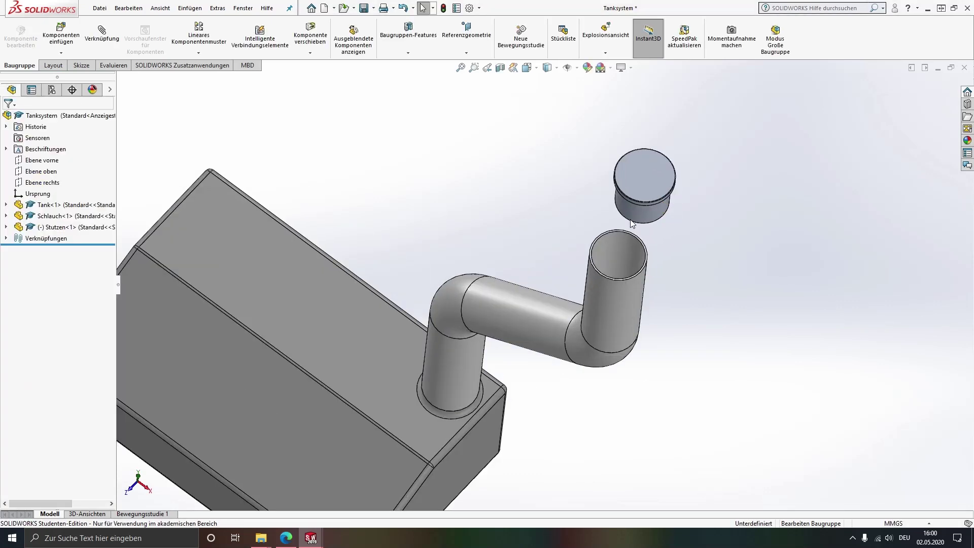
scroll(669, 215, "down", 4)
left_click(630, 217)
left_click(604, 276, "ctrl")
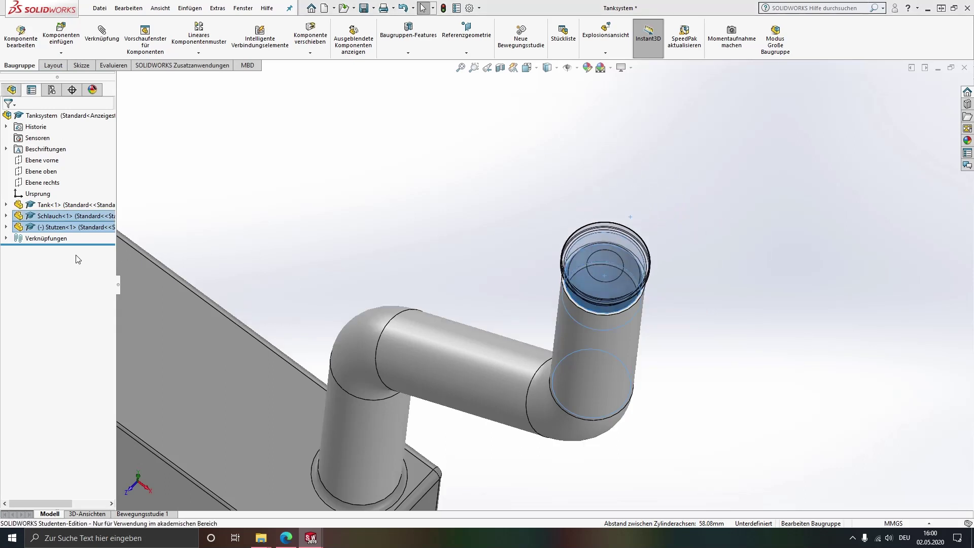
- Confirm the Konzentrisch2 mate between the cap and the hose end
left_click(22, 296)
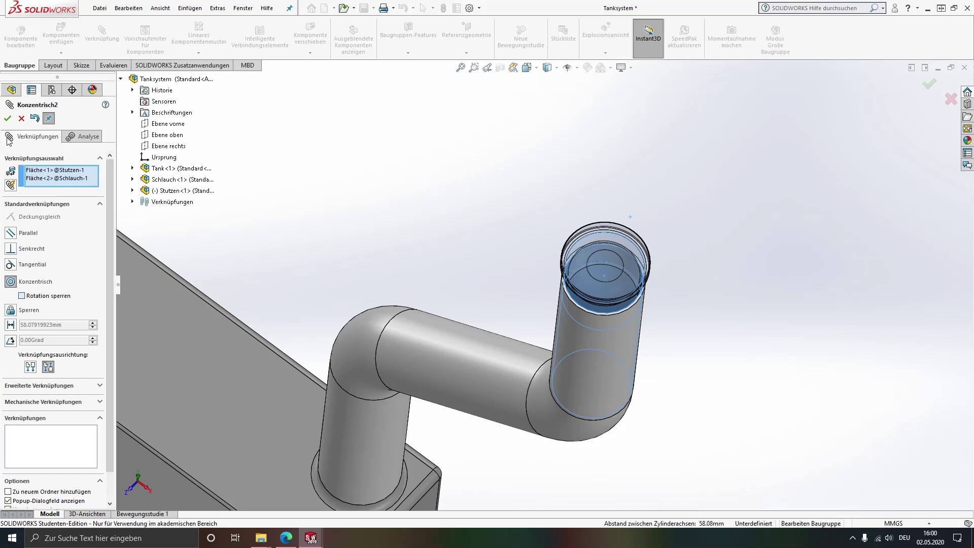
left_click(7, 118)
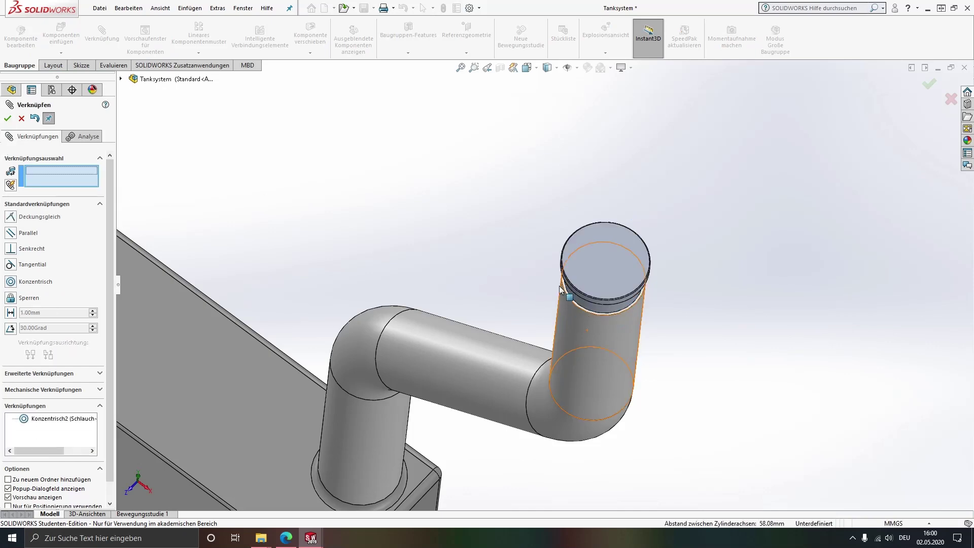
scroll(540, 286, "down", 5)
scroll(540, 285, "down", 3)
scroll(497, 209, "up", 3)
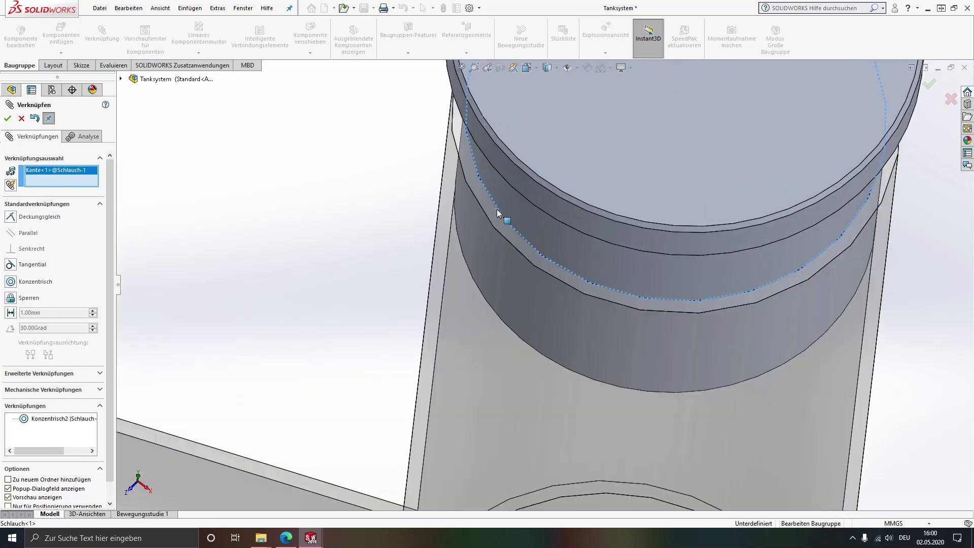
- Select the hose's end ring face and the cap's underside ring face
left_click(519, 267)
middle_click_drag(519, 268, 548, 216)
key("Delete")
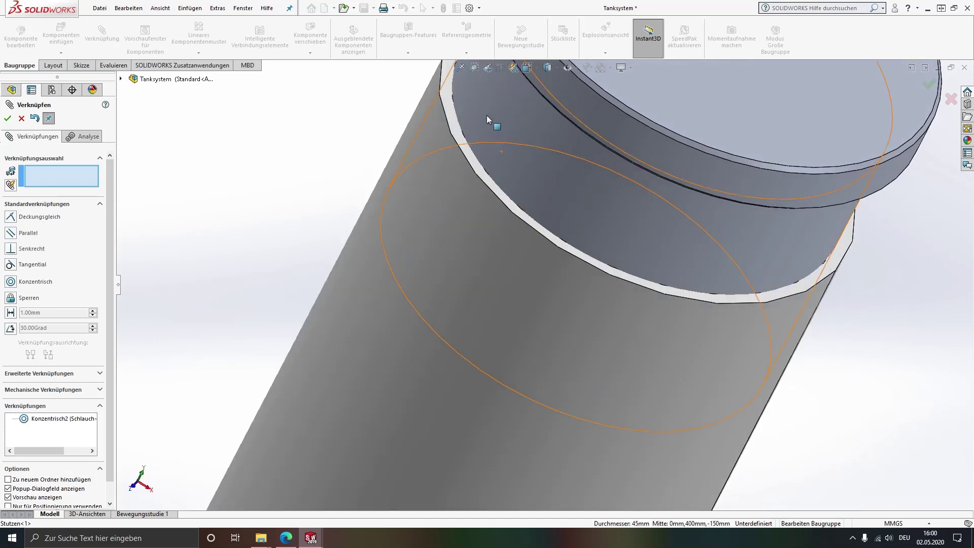
left_click(475, 172)
scroll(507, 178, "up", 3)
scroll(550, 203, "up", 2)
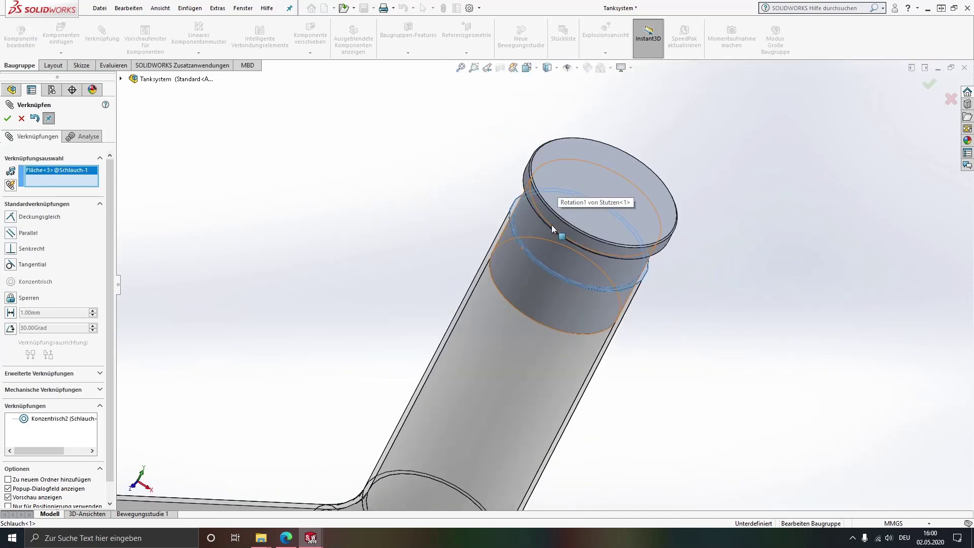
scroll(522, 279, "down", 4)
middle_click_drag(496, 336, 552, 205)
scroll(541, 294, "down", 2)
scroll(522, 208, "down", 2)
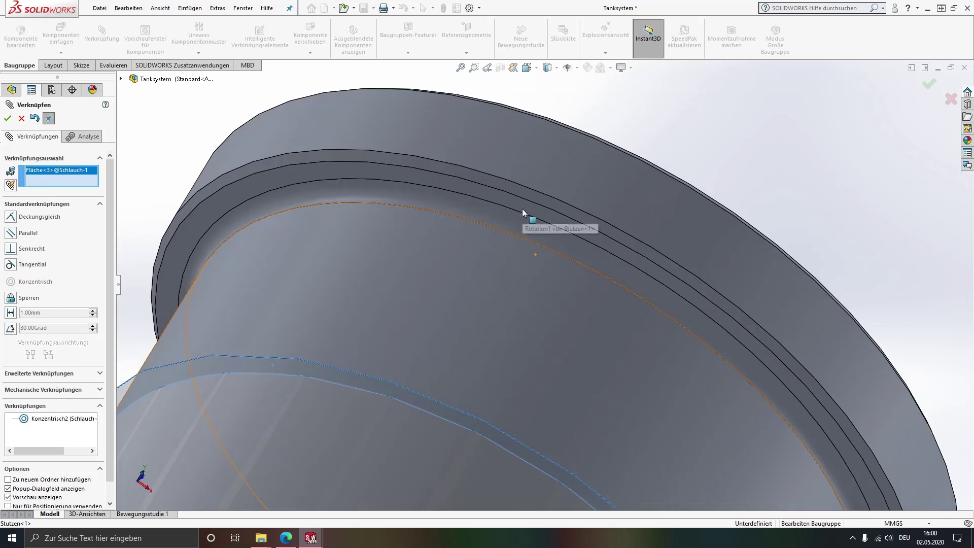
left_click(518, 203)
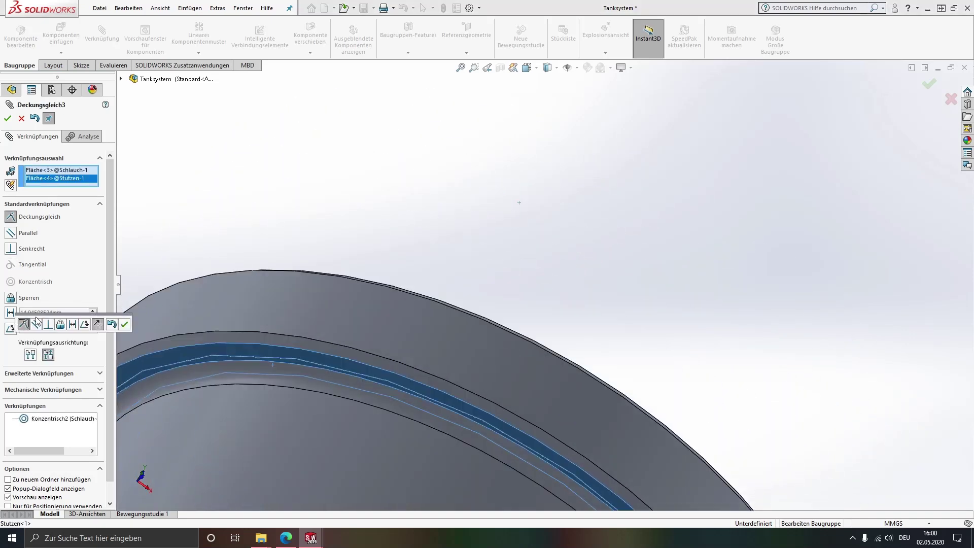
- Mate the two ring faces at a 7 mm distance and close the mate panel
left_click(11, 313)
type("7")
key("Return")
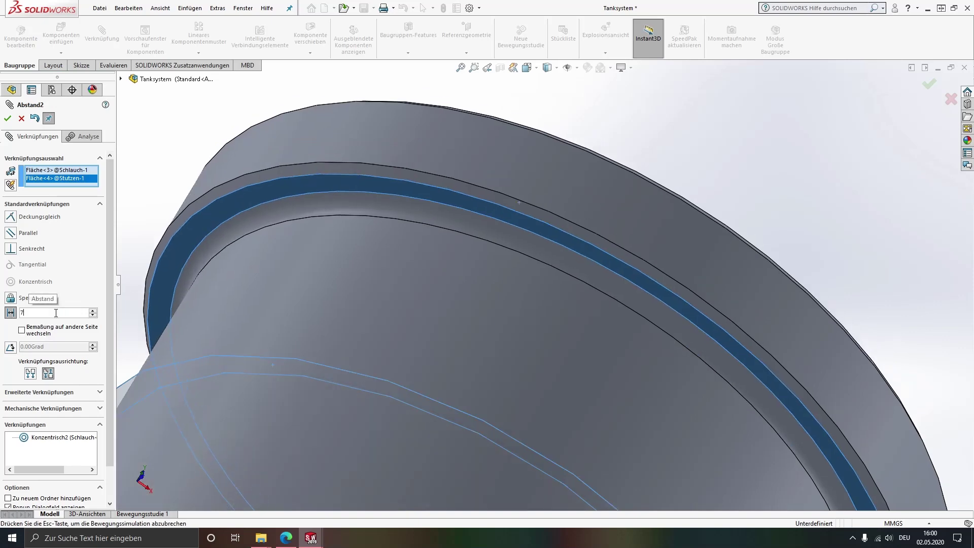
left_click(8, 119)
scroll(439, 273, "up", 3)
scroll(457, 294, "up", 2)
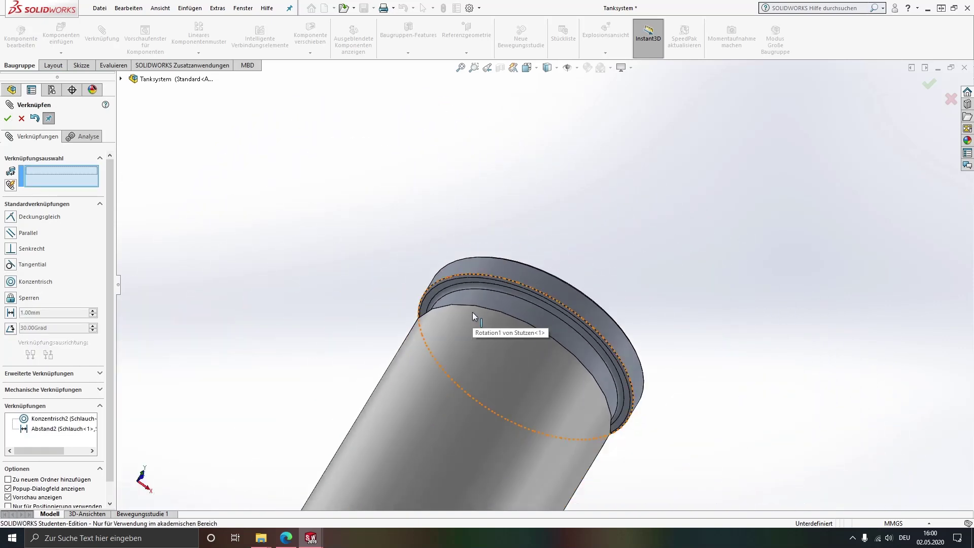
key("Escape")
scroll(496, 301, "up", 2)
scroll(519, 301, "up", 2)
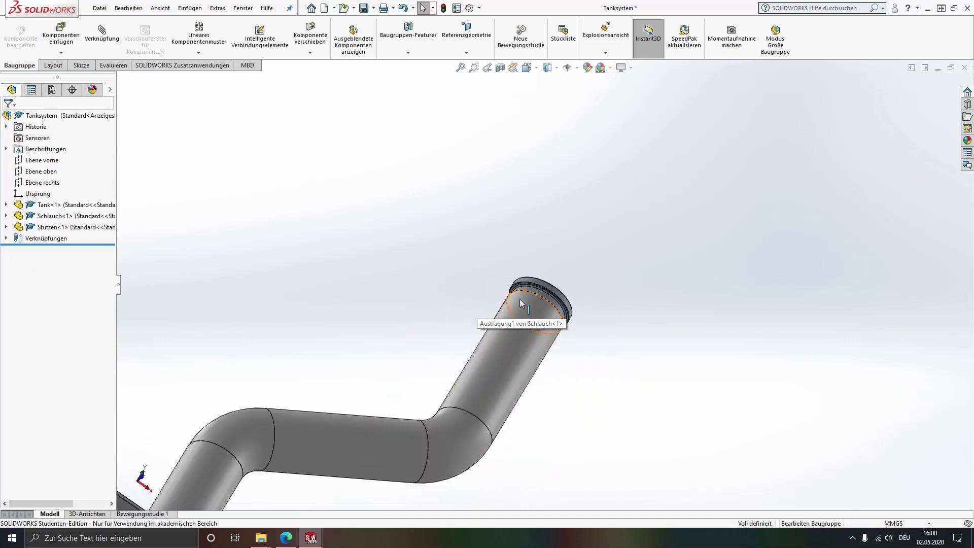
scroll(487, 319, "up", 1)
scroll(405, 363, "up", 2)
scroll(404, 361, "up", 2)
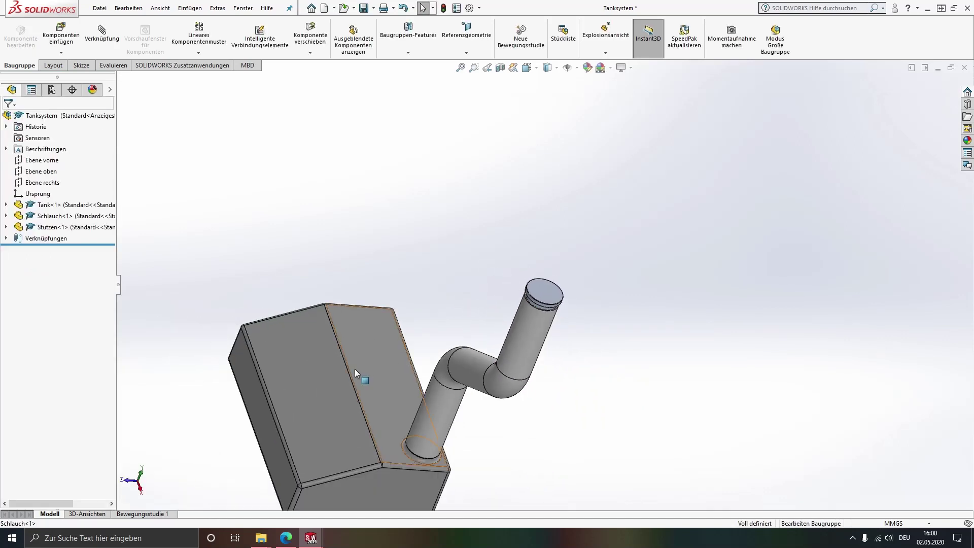
- Start inserting a component and browse to the Schlauchklemme folder under 3D-Objekte
middle_click_drag(355, 369, 324, 338)
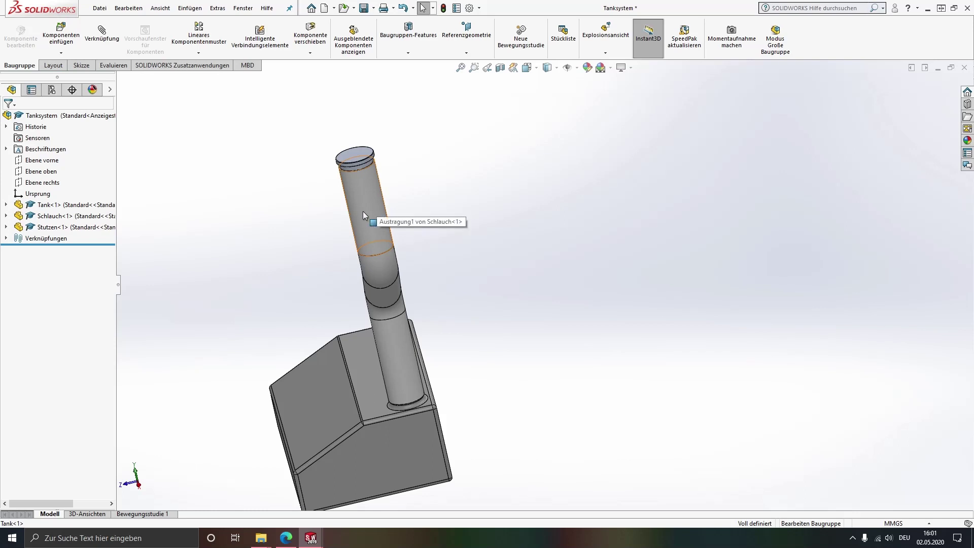
left_click(61, 34)
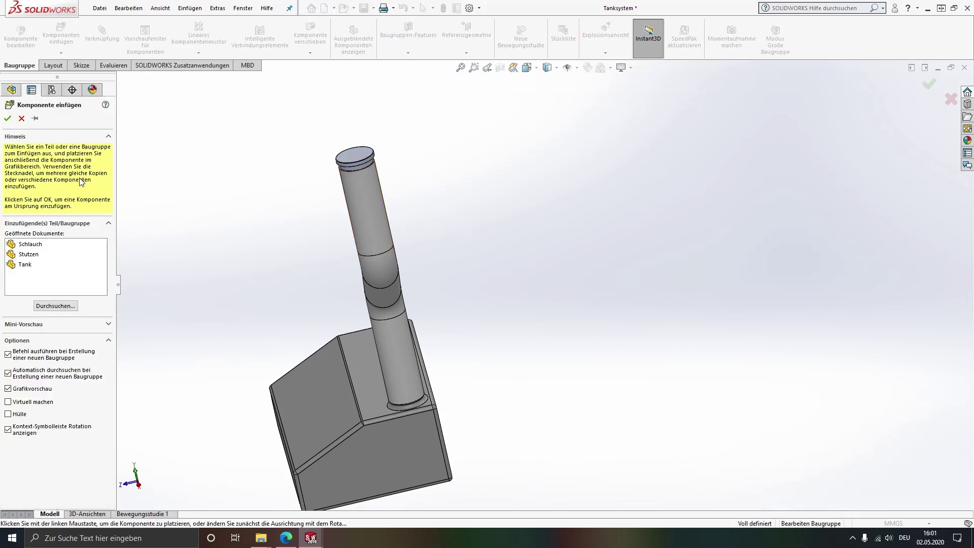
left_click(55, 305)
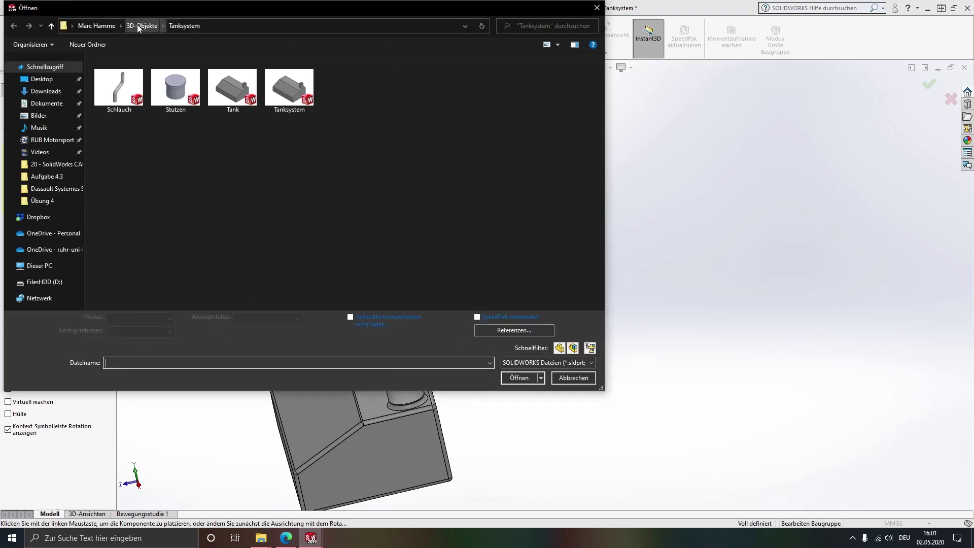
left_click(138, 25)
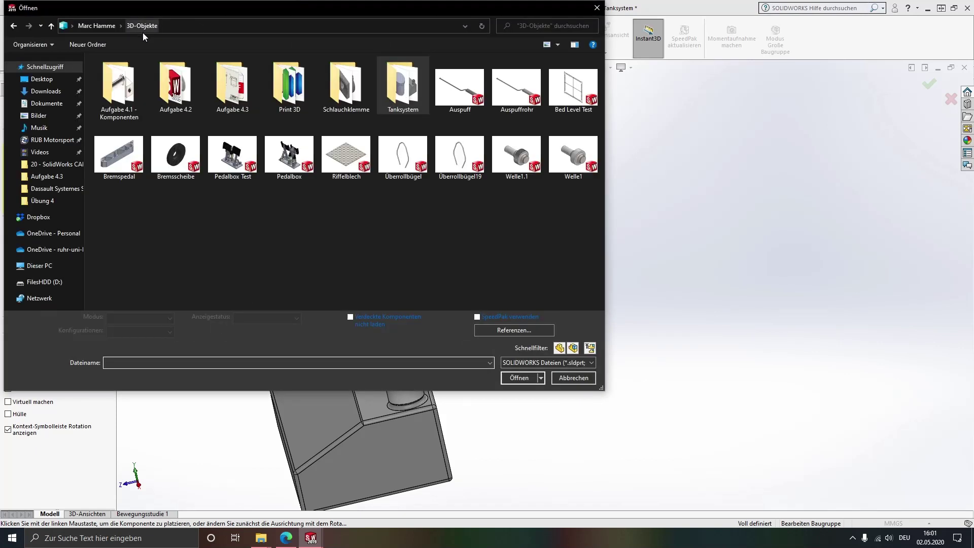
double_click(337, 79)
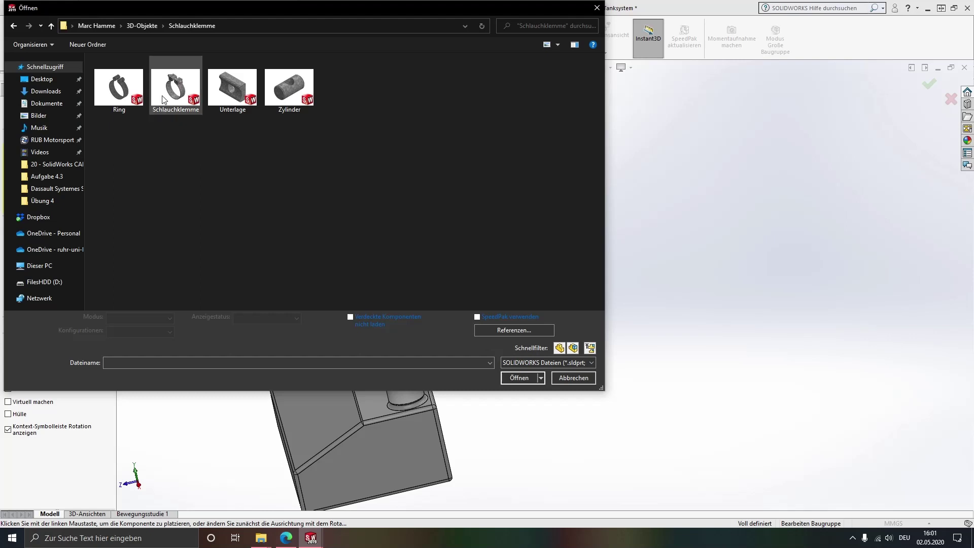
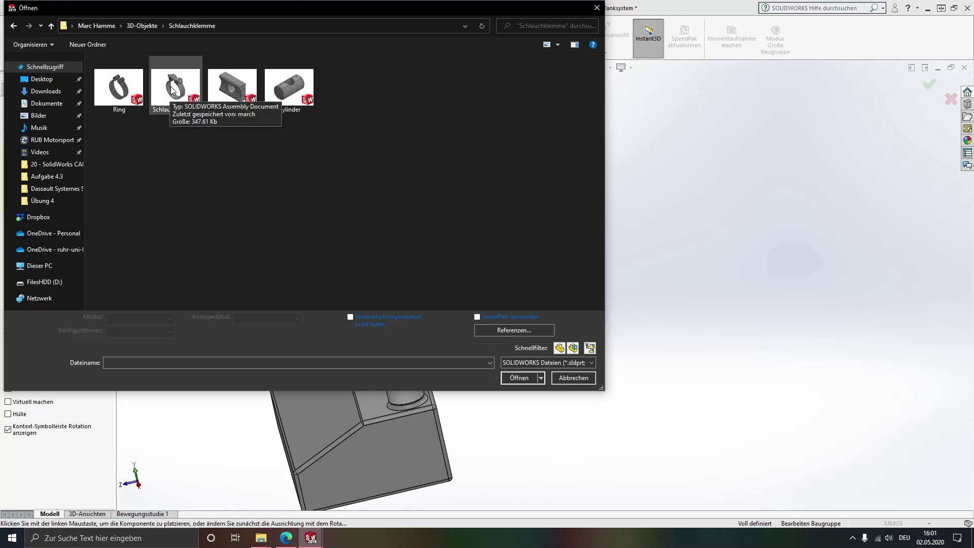
- Insert the Schlauchklemme hose clamp assembly and drop it beside the hose
double_click(173, 90)
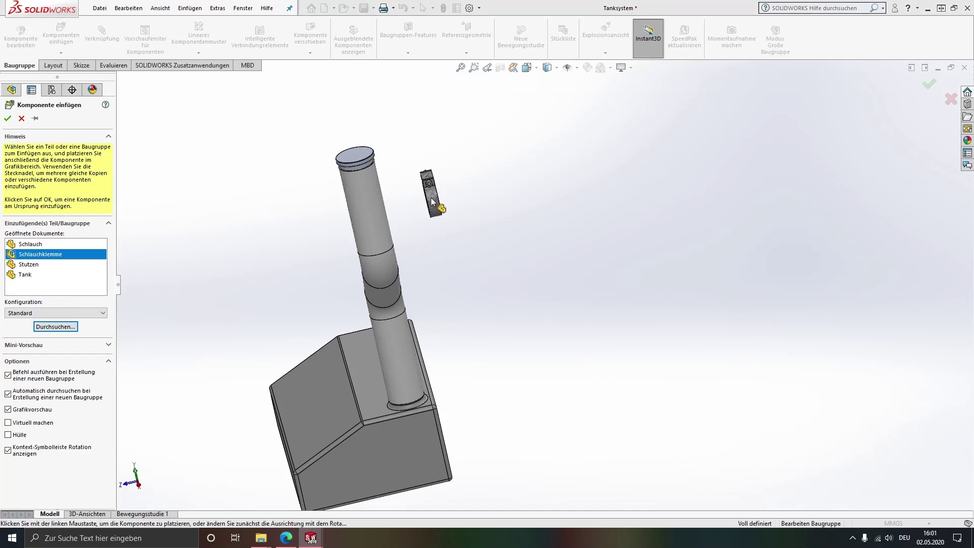
left_click(432, 204)
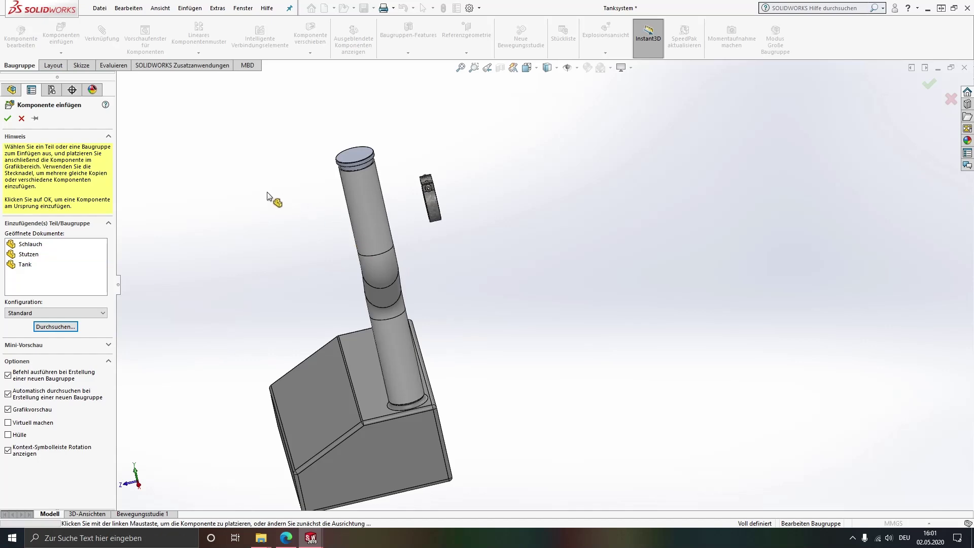
scroll(265, 209, "down", 2)
scroll(464, 219, "down", 2)
middle_click_drag(464, 220, 531, 233)
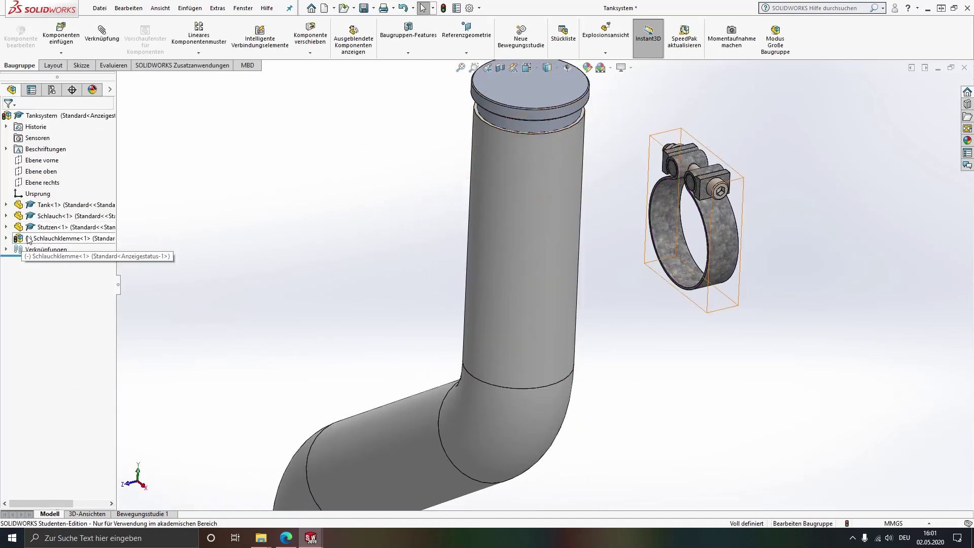
- Mate the clamp ring's inner face concentric with the hose's cylindrical face
left_click(6, 238)
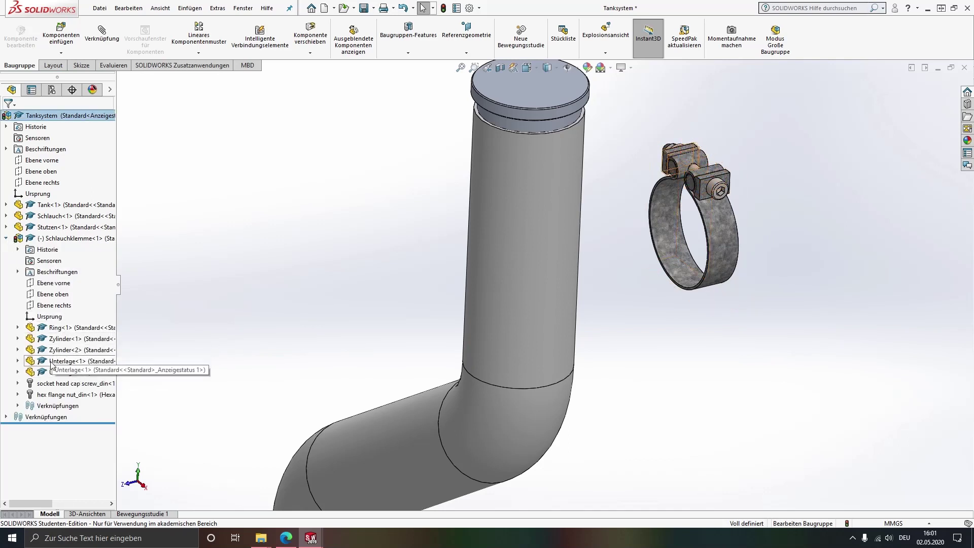
left_click(6, 238)
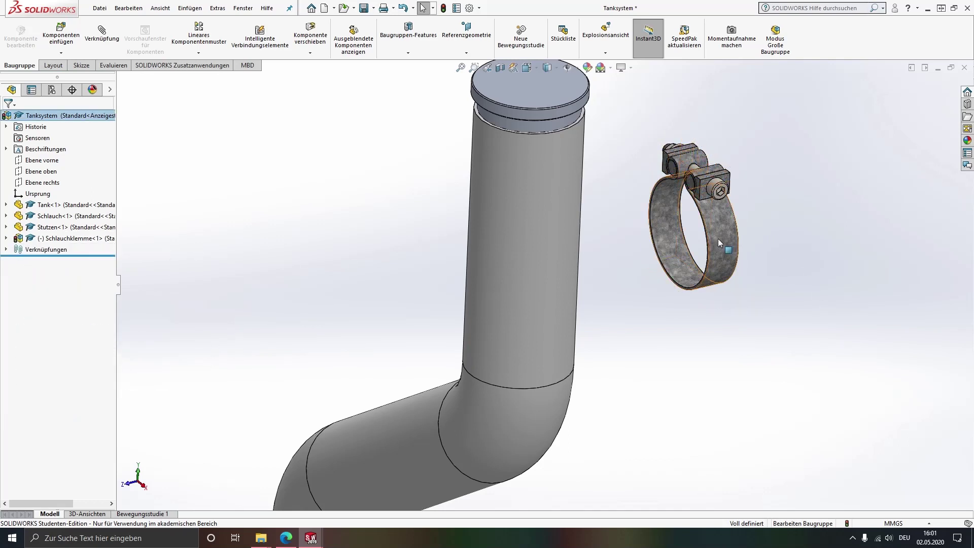
scroll(660, 233, "up", 3)
scroll(641, 234, "down", 3)
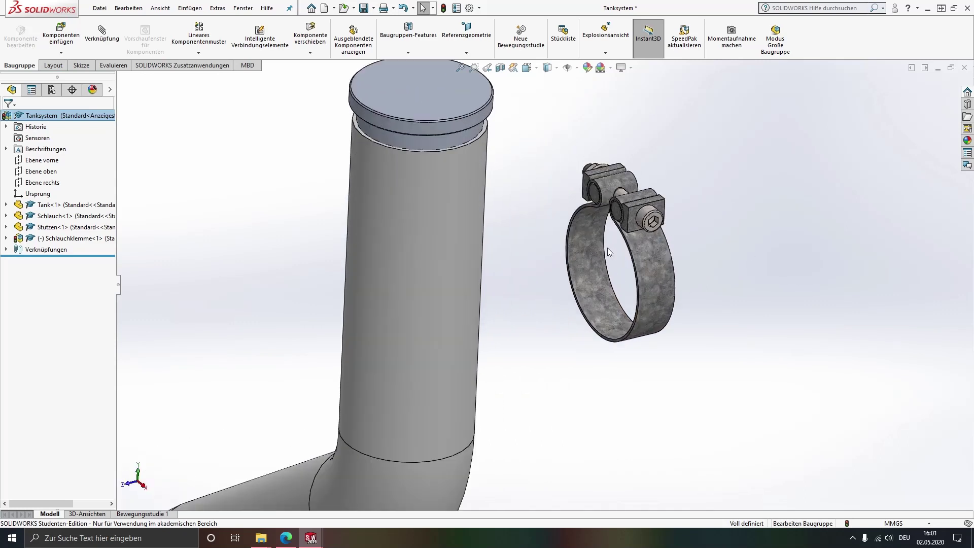
left_click(580, 240)
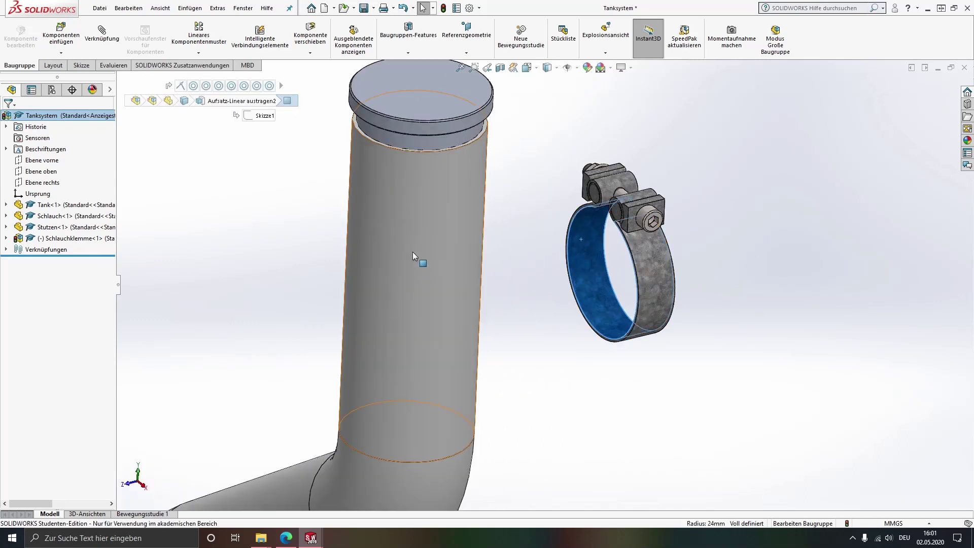
left_click(411, 224, "ctrl")
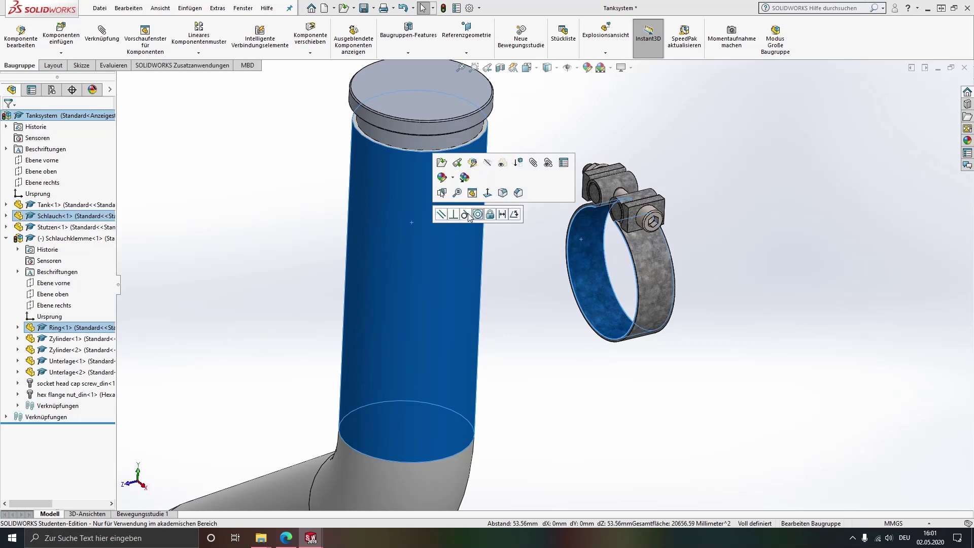
left_click(477, 215)
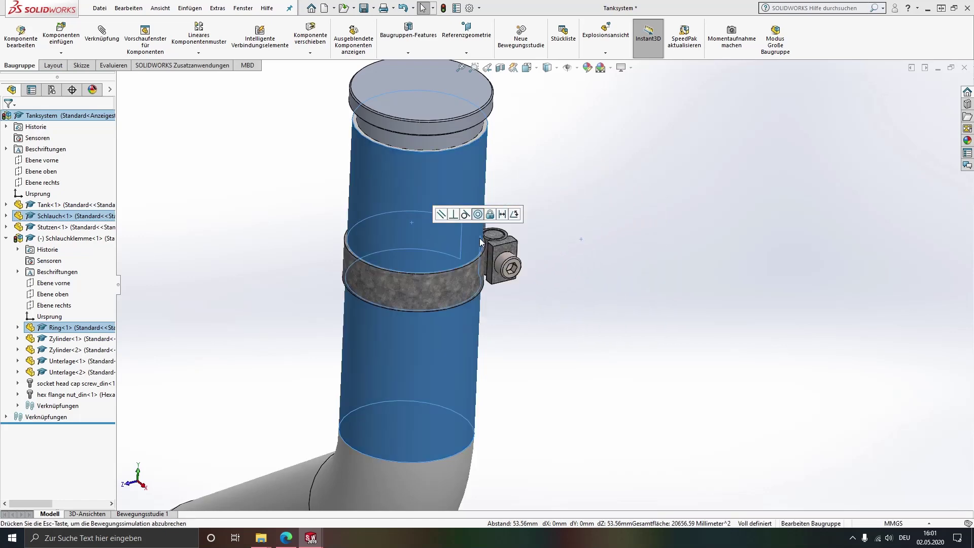
mouse_move(514, 252)
middle_mouse_down()
mouse_move(552, 220)
mouse_move(494, 209)
middle_mouse_up()
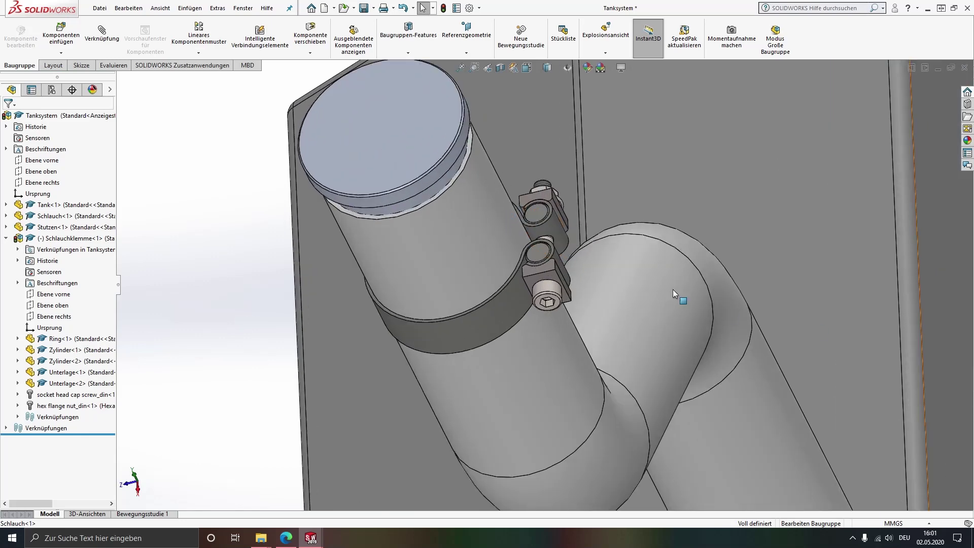
middle_click_drag(673, 289, 517, 255)
middle_click_drag(458, 281, 461, 251)
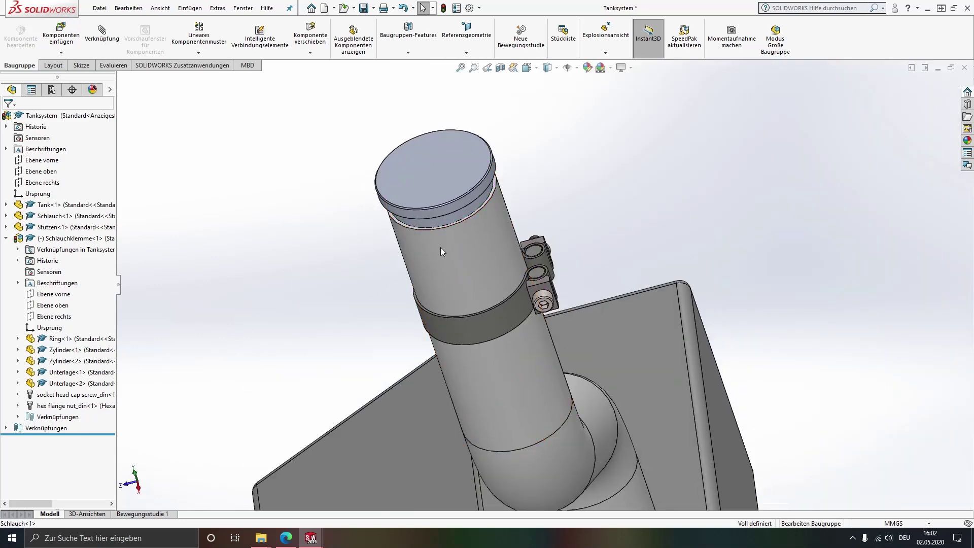
- Start a mate between the clamp ring face and the hose face just below the cap
left_click(101, 34)
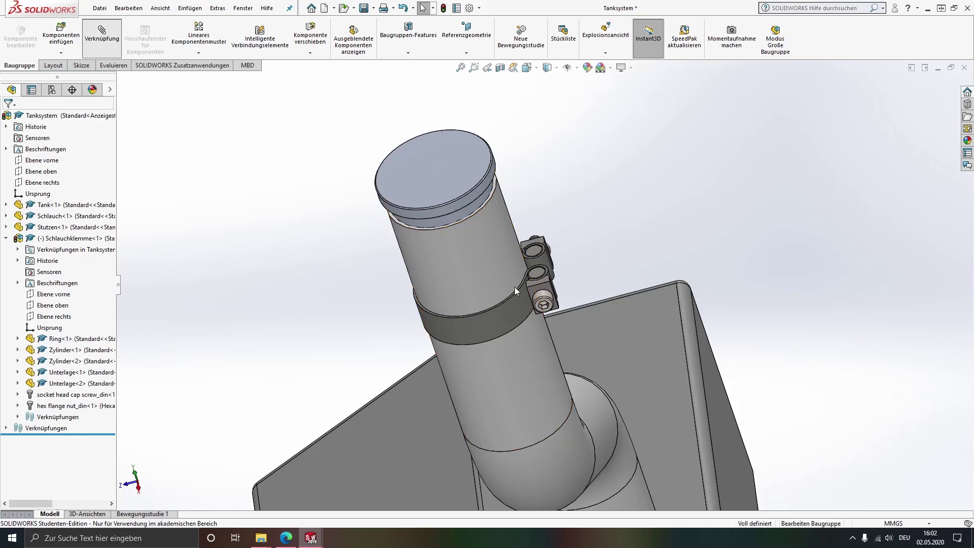
scroll(497, 291, "down", 2)
scroll(484, 305, "down", 3)
scroll(502, 310, "down", 2)
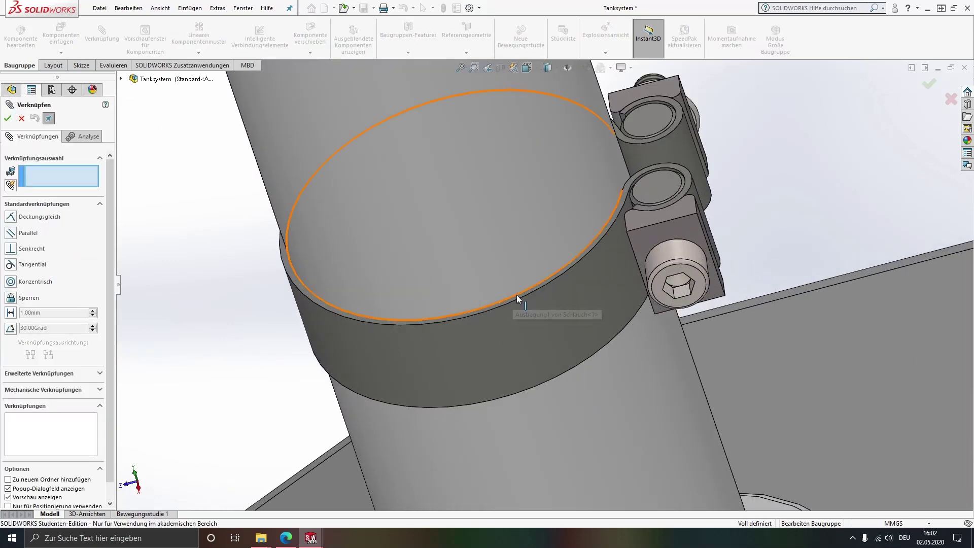
scroll(522, 293, "down", 3)
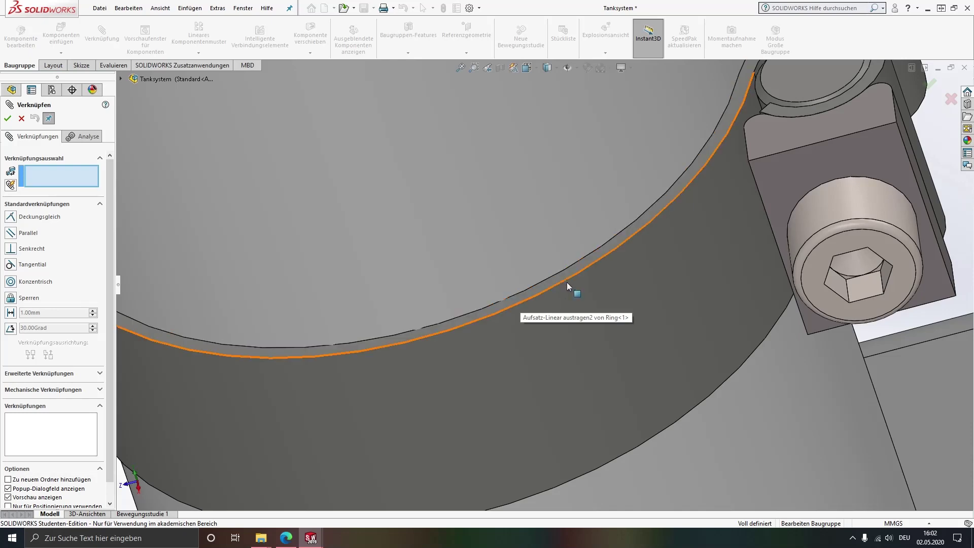
left_click(562, 277)
scroll(451, 241, "up", 5)
scroll(441, 198, "up", 2)
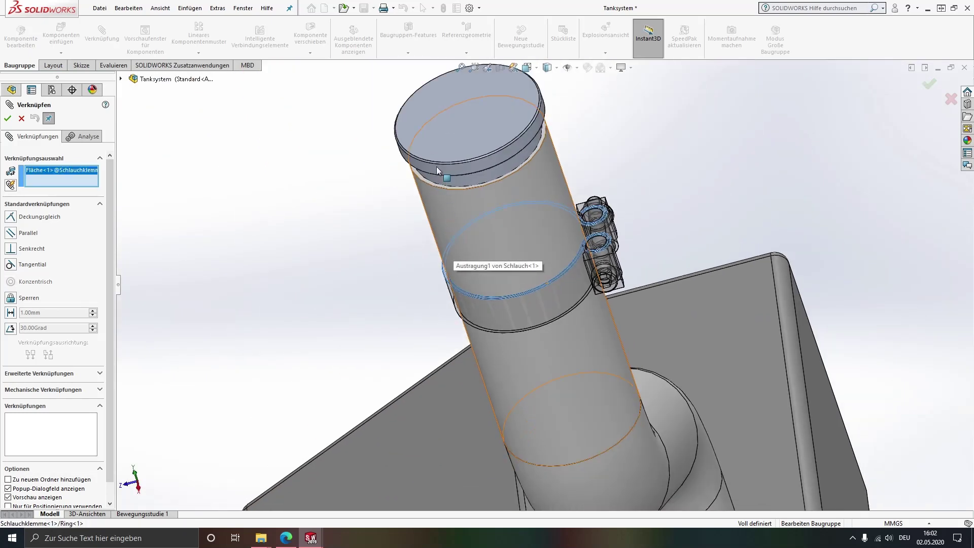
scroll(435, 170, "down", 3)
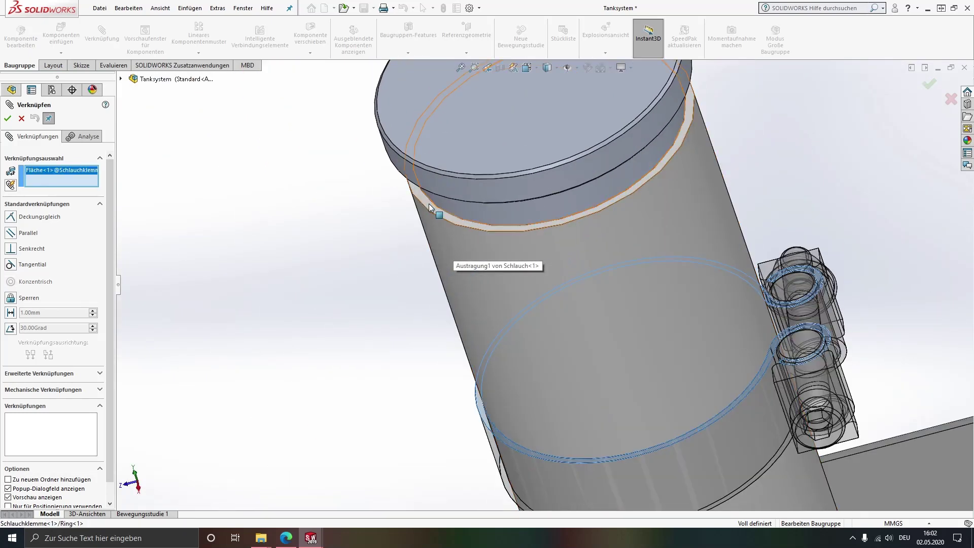
left_click(428, 205)
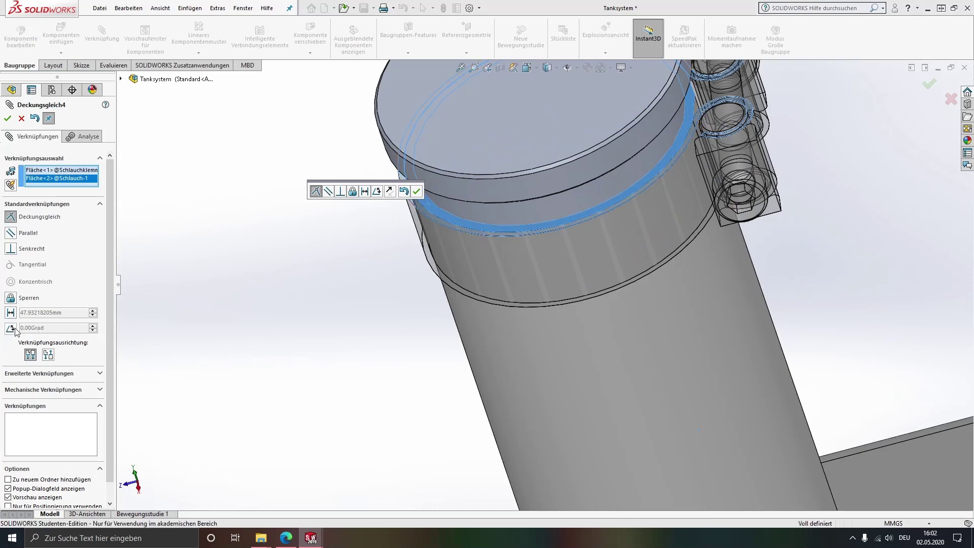
- Make it a 5 mm distance mate and confirm it
left_click(10, 312)
left_click(74, 313)
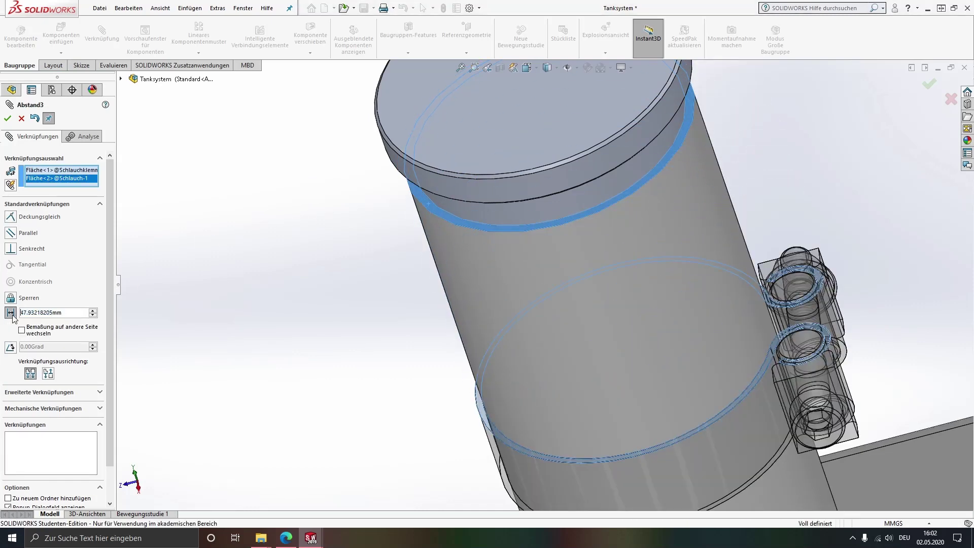
type("5")
key("Return")
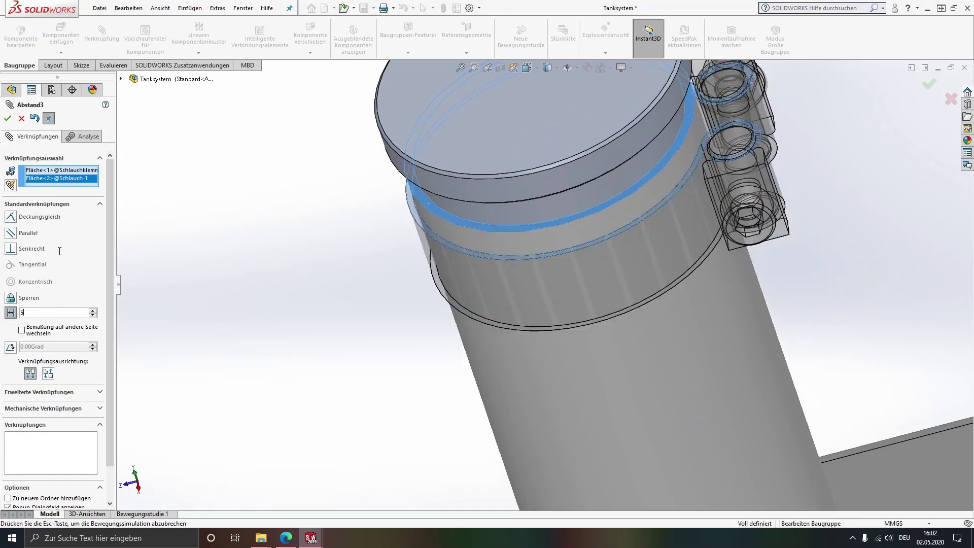
left_click(8, 121)
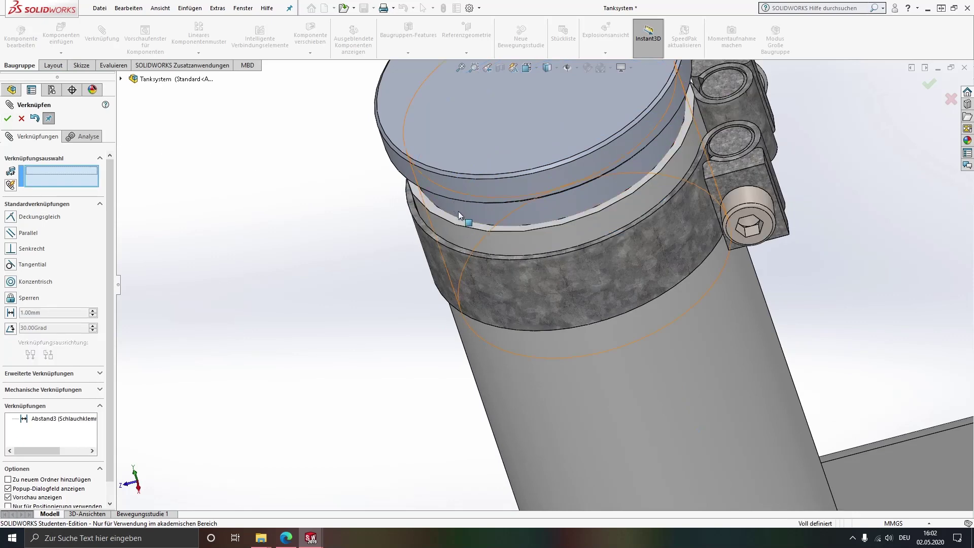
scroll(459, 212, "up", 3)
mouse_move(519, 233)
middle_mouse_down()
mouse_move(663, 391)
mouse_move(638, 371)
mouse_move(692, 403)
mouse_move(649, 333)
middle_mouse_up()
scroll(662, 391, "up", 3)
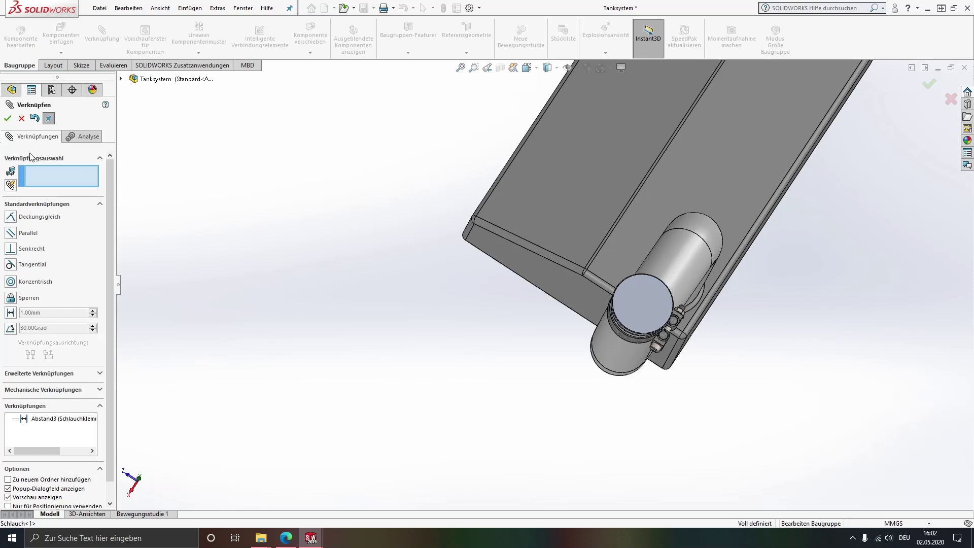
- Mate the clamp's Ebene oben parallel to the assembly's Ebene vorne, then close the Mate tool
left_click(120, 79)
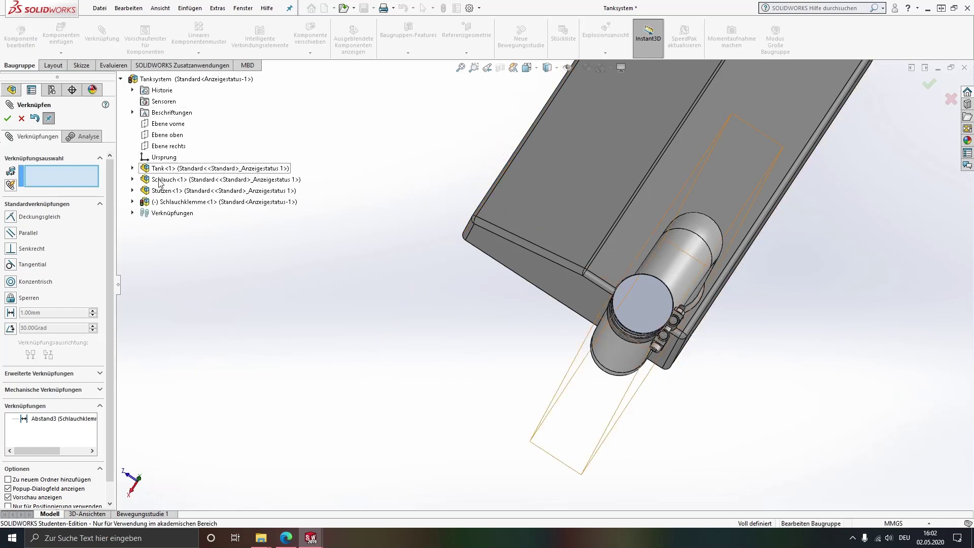
left_click(132, 201)
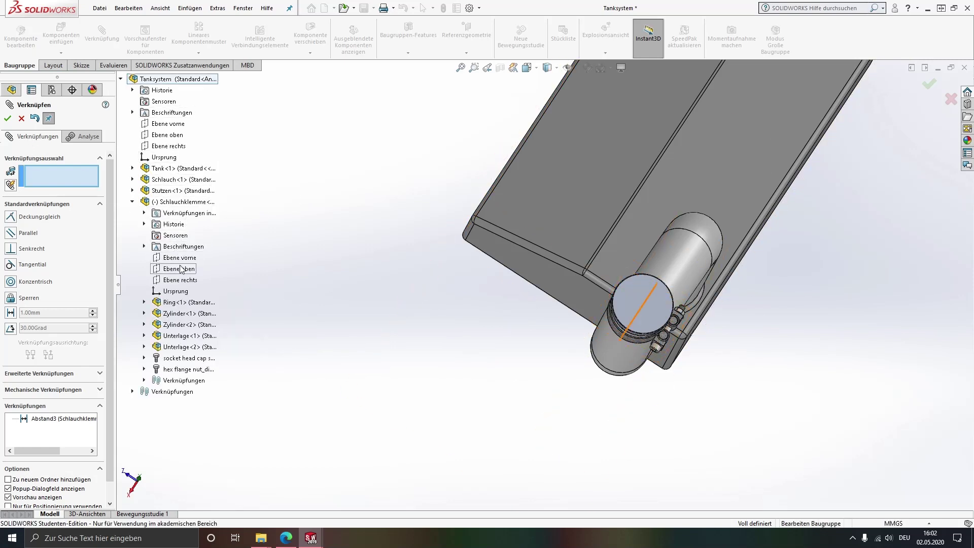
left_click(180, 269)
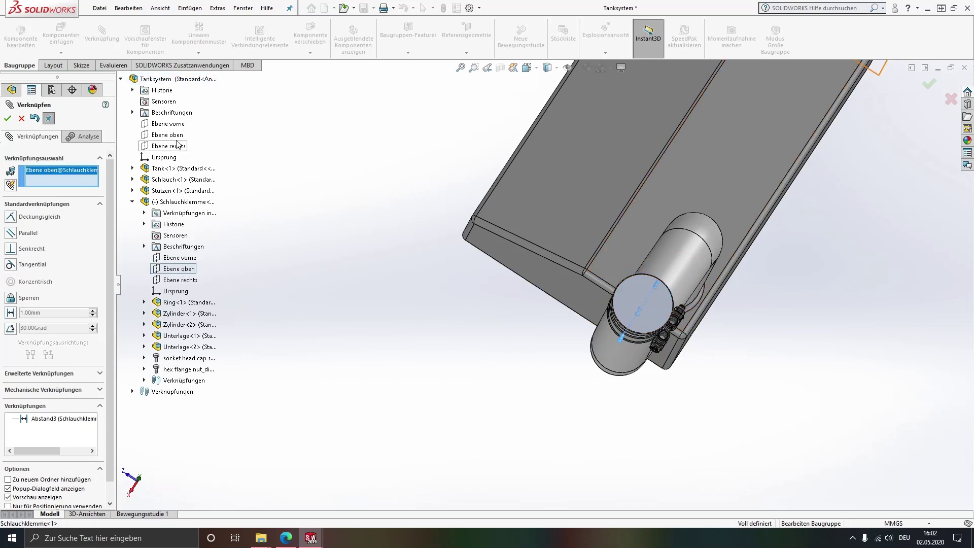
left_click(175, 124)
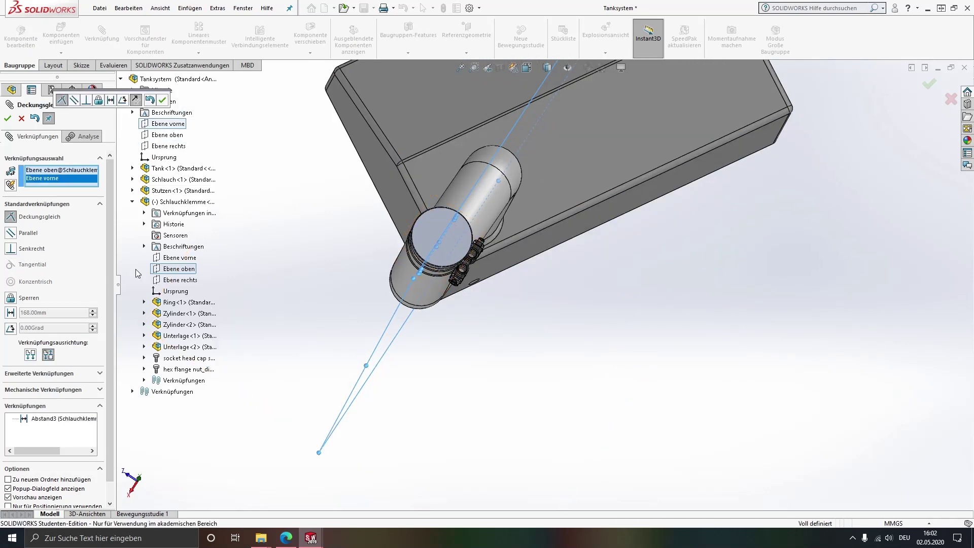
left_click(11, 233)
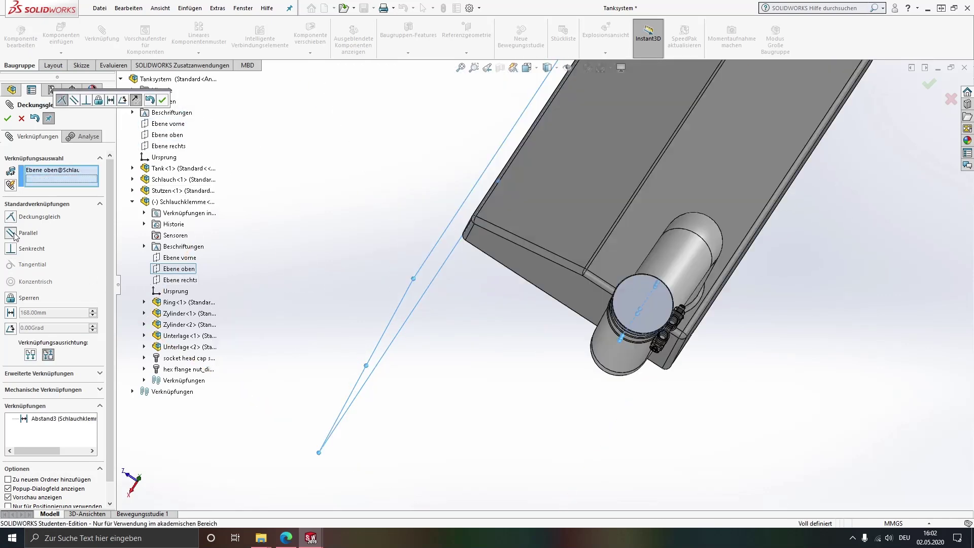
left_click(7, 120)
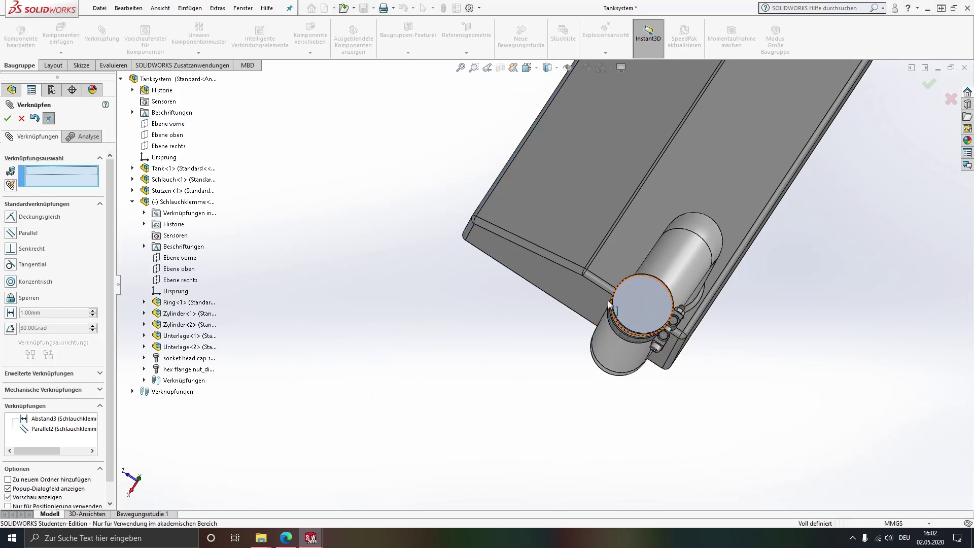
left_click(21, 120)
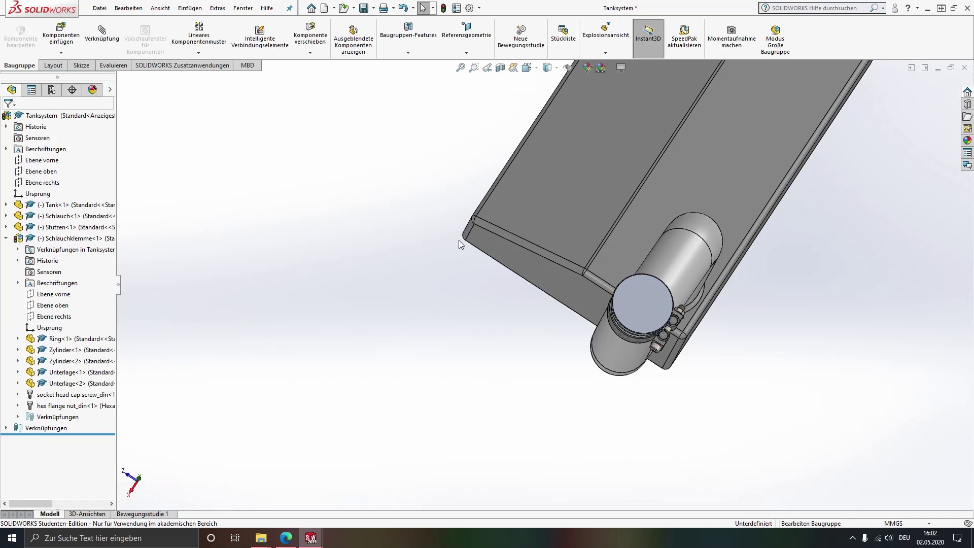
- Rebuild the Tanksystem assembly, collapse Schlauchklemme, and select Schlauchklemme<1>
left_click(443, 7)
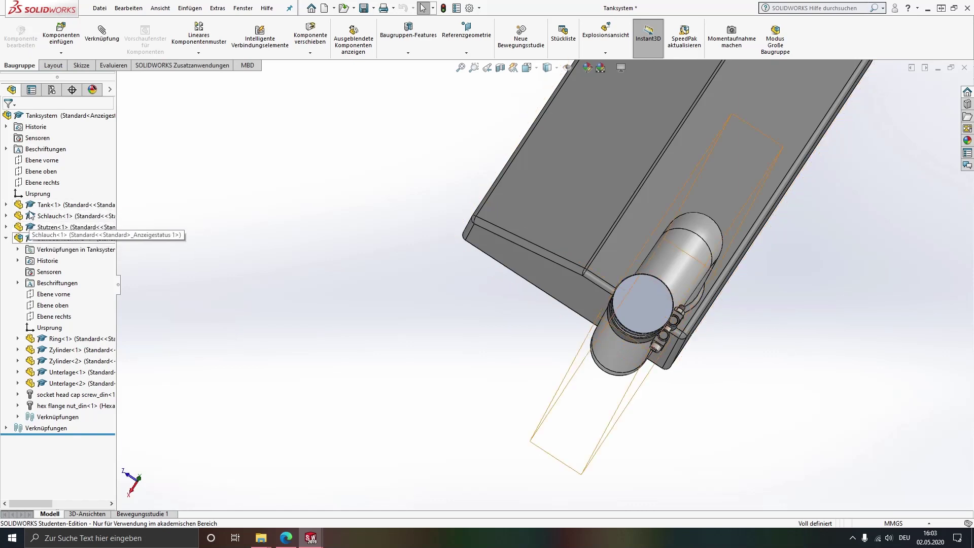
left_click(5, 237)
scroll(616, 275, "up", 3)
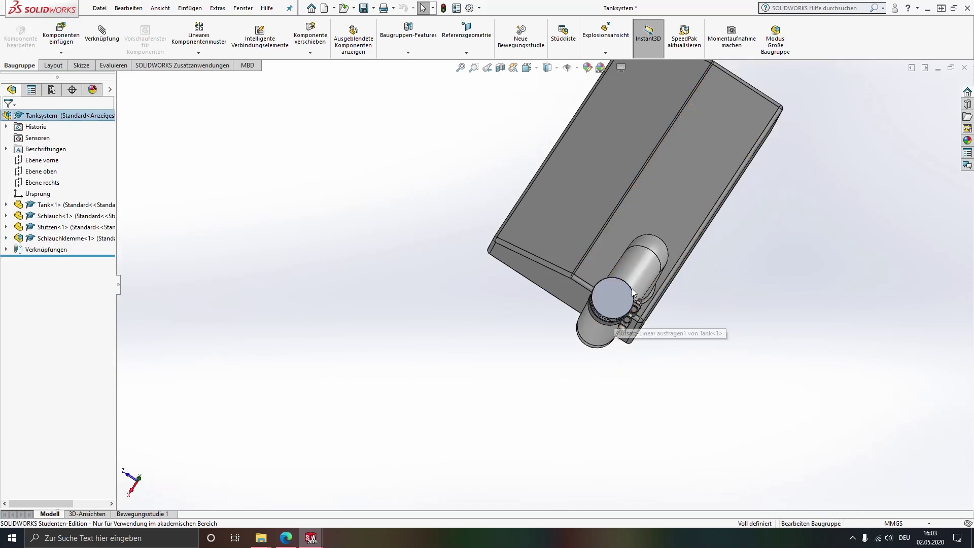
mouse_move(617, 276)
middle_mouse_down()
mouse_move(727, 315)
mouse_move(640, 357)
middle_mouse_up()
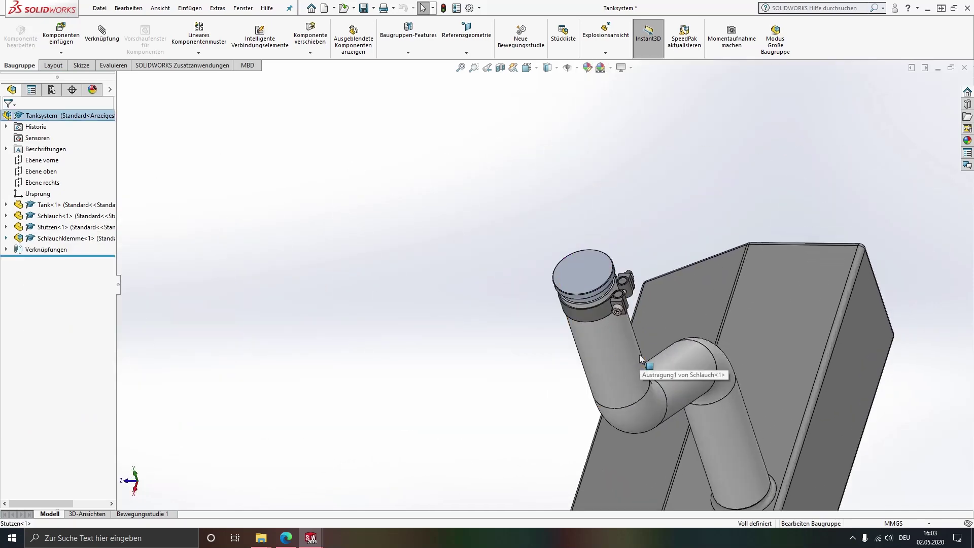
scroll(723, 418, "down", 2)
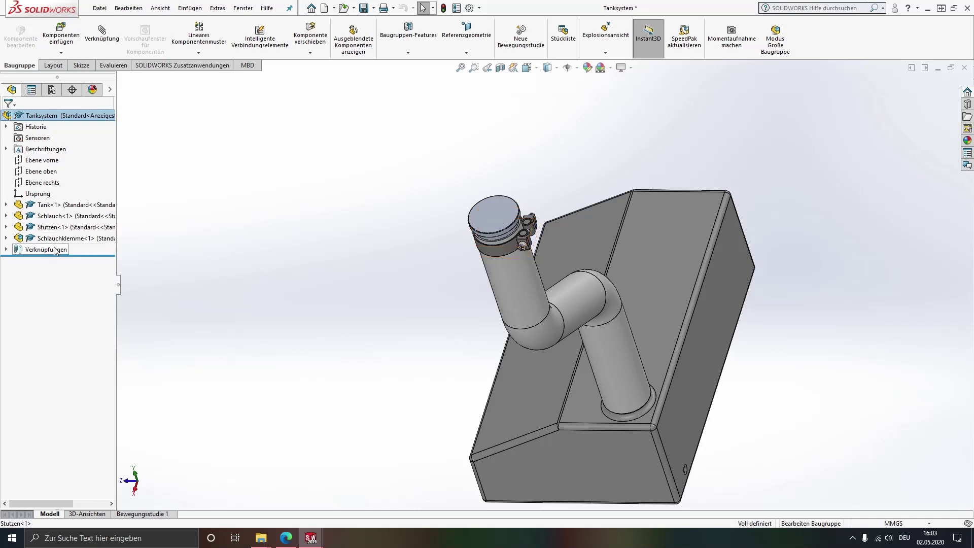
left_click(28, 238)
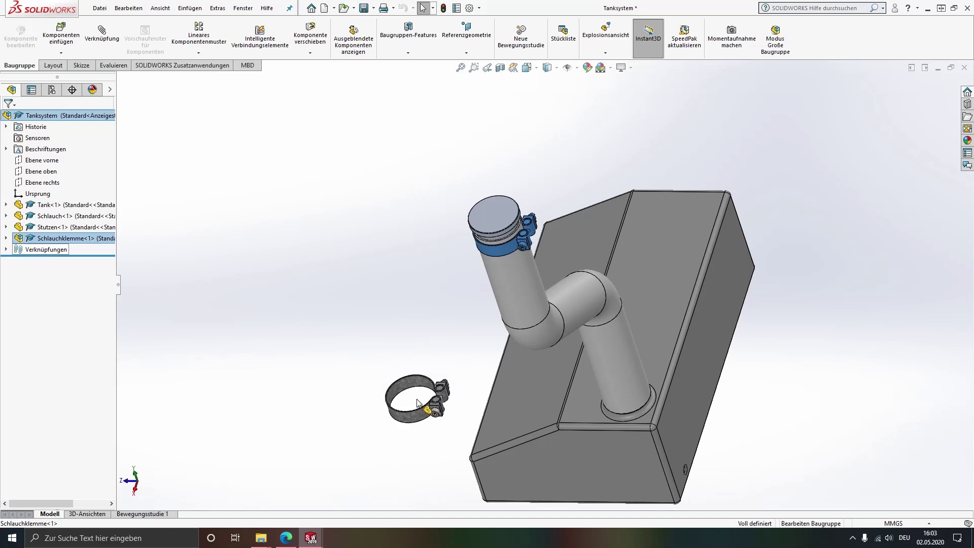
- Copy Schlauchklemme<1> into the assembly as a second clamp, Schlauchklemme<2>
left_click_drag(364, 307, 417, 402)
scroll(417, 401, "up", 3)
scroll(487, 332, "down", 4)
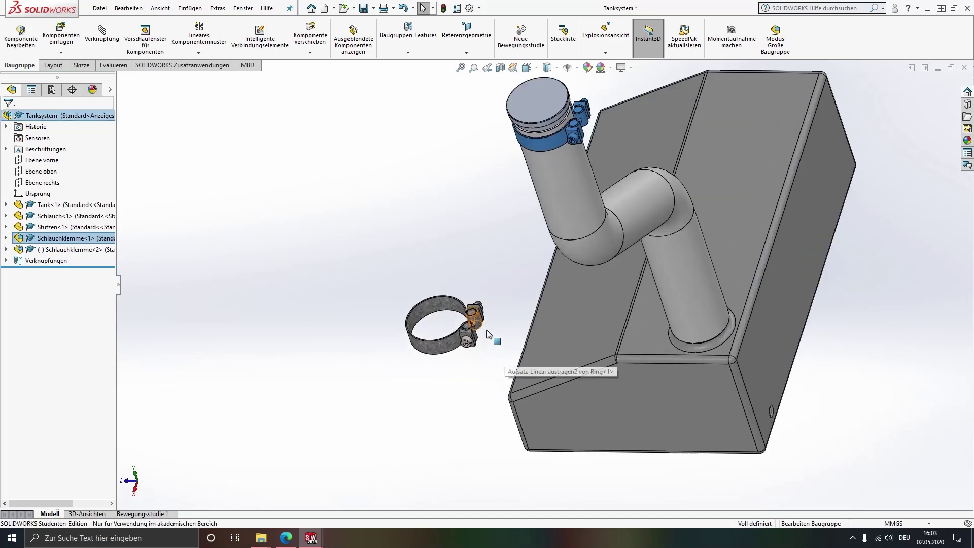
scroll(465, 311, "down", 3)
key("Escape")
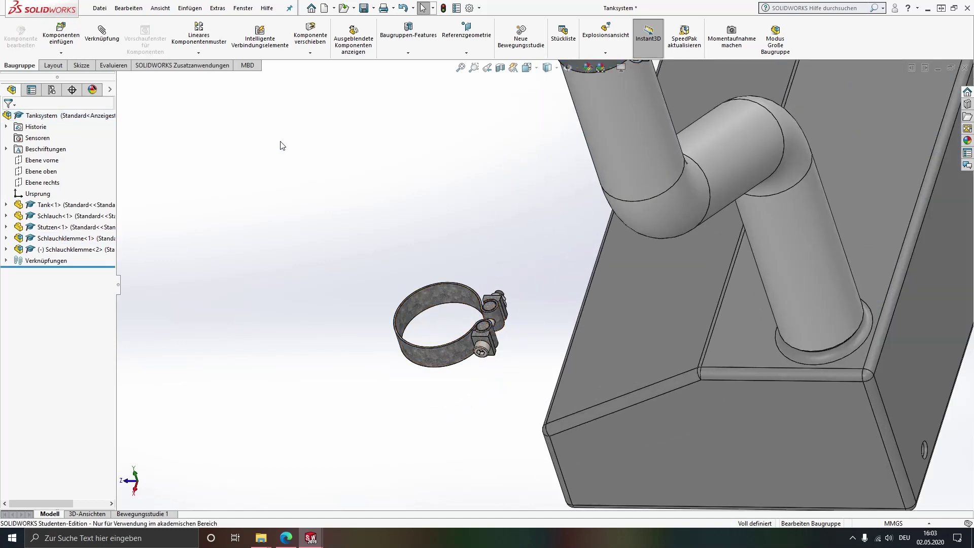
left_click(106, 53)
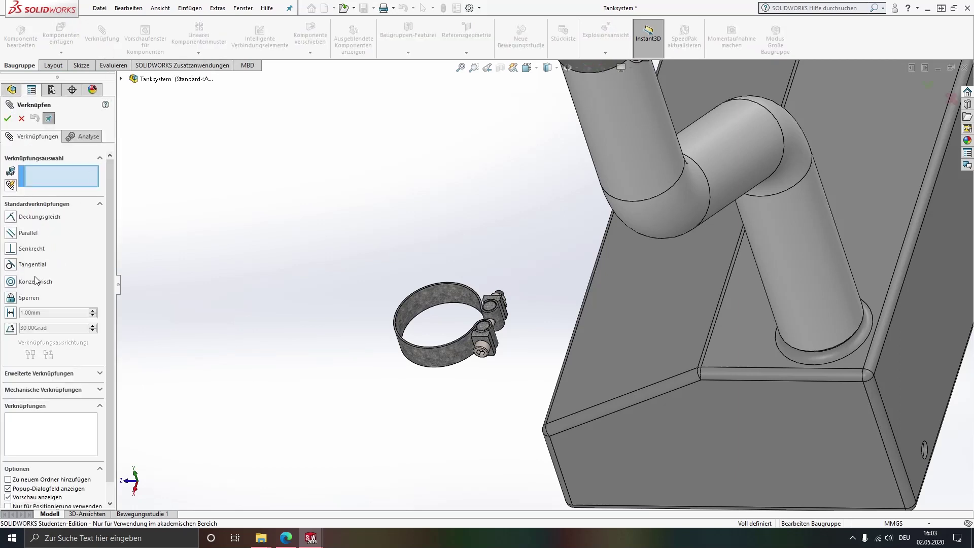
- Mate the new clamp's inner face concentric with the pipe at the tank neck
left_click(438, 297)
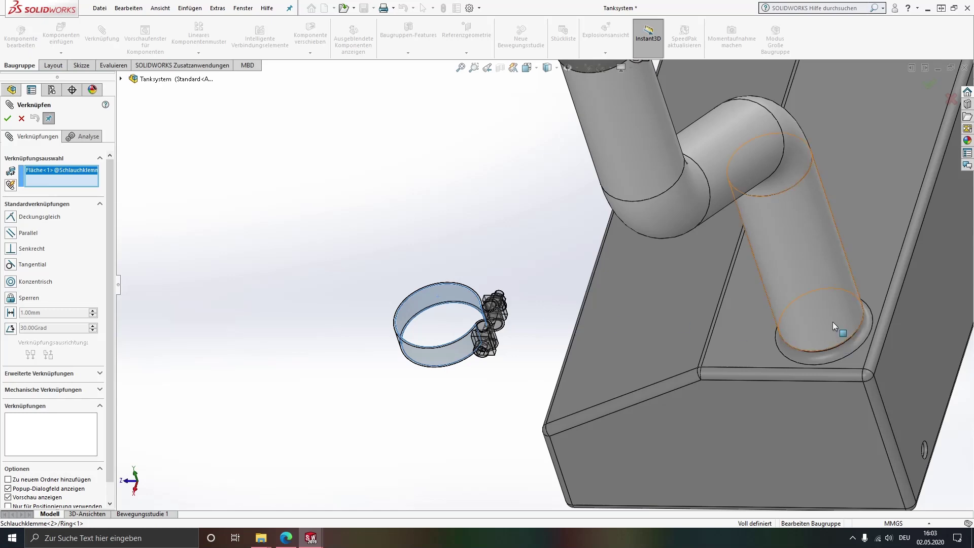
left_click(830, 306)
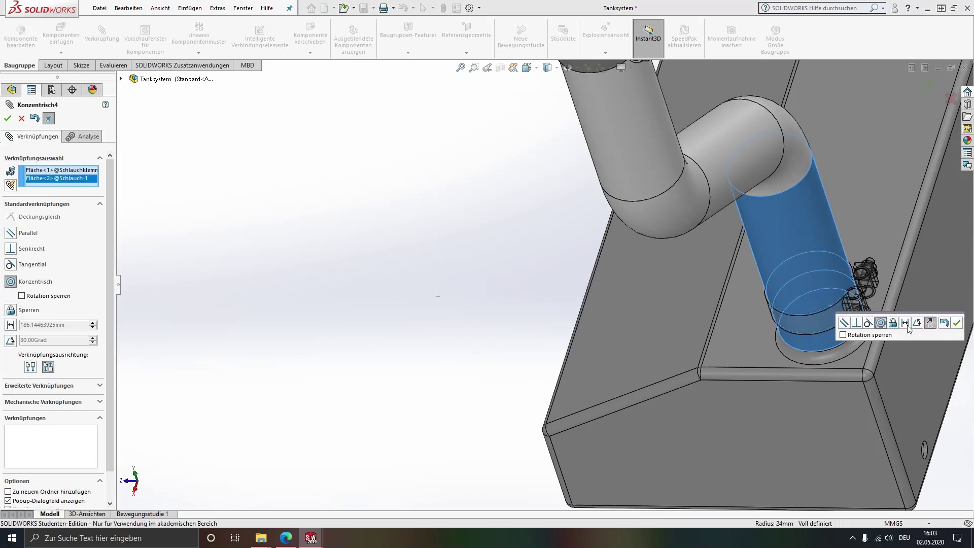
left_click(956, 323)
scroll(731, 283, "up", 3)
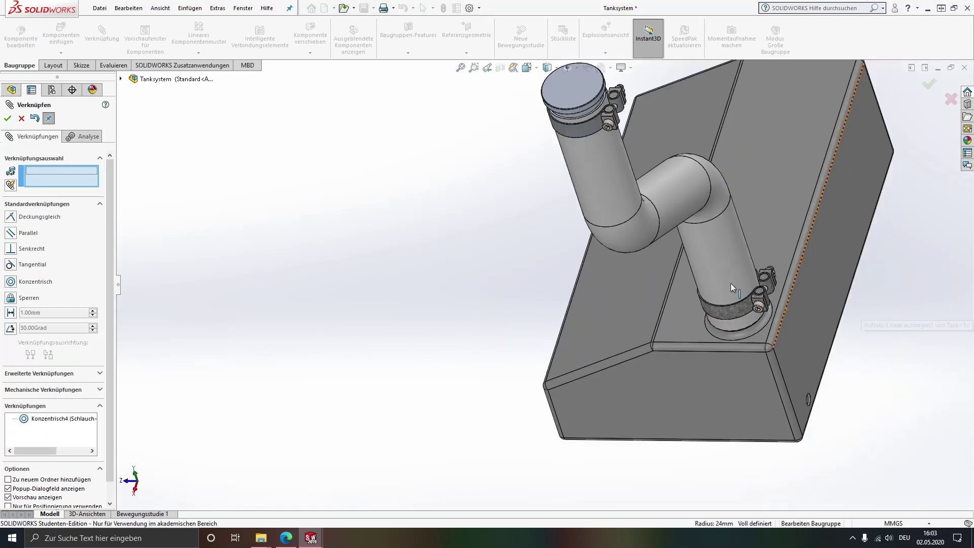
scroll(715, 325, "down", 5)
scroll(715, 324, "down", 3)
scroll(711, 334, "down", 2)
middle_click_drag(711, 333, 710, 260)
scroll(710, 260, "down", 3)
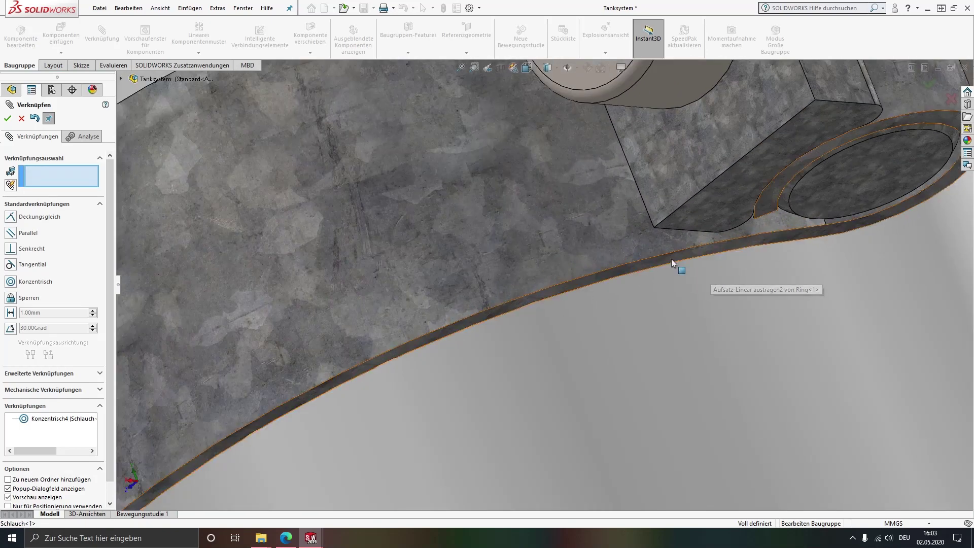
- Hold the clamp 5 mm from the hose face with a distance mate
left_click(671, 258)
scroll(609, 314, "up", 5)
middle_click_drag(519, 272, 590, 363)
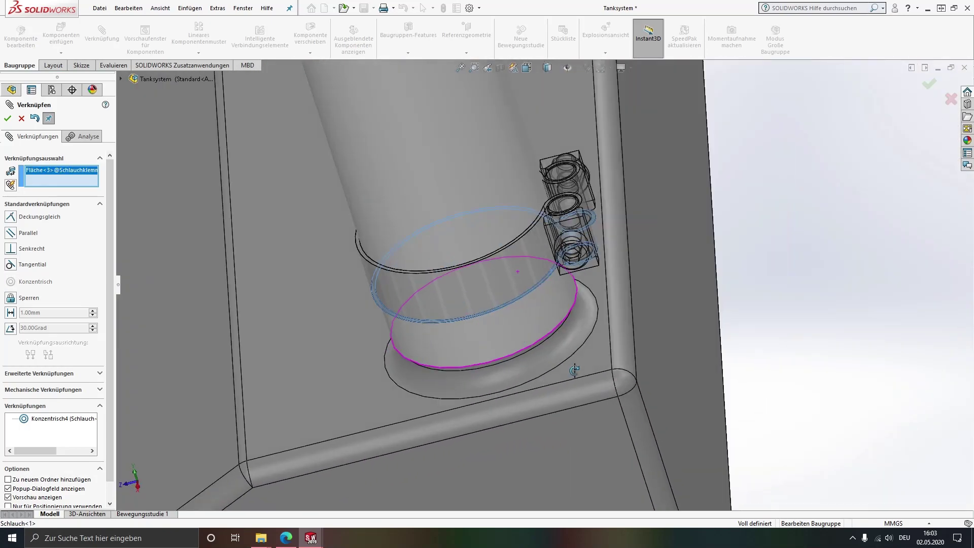
scroll(536, 328, "down", 2)
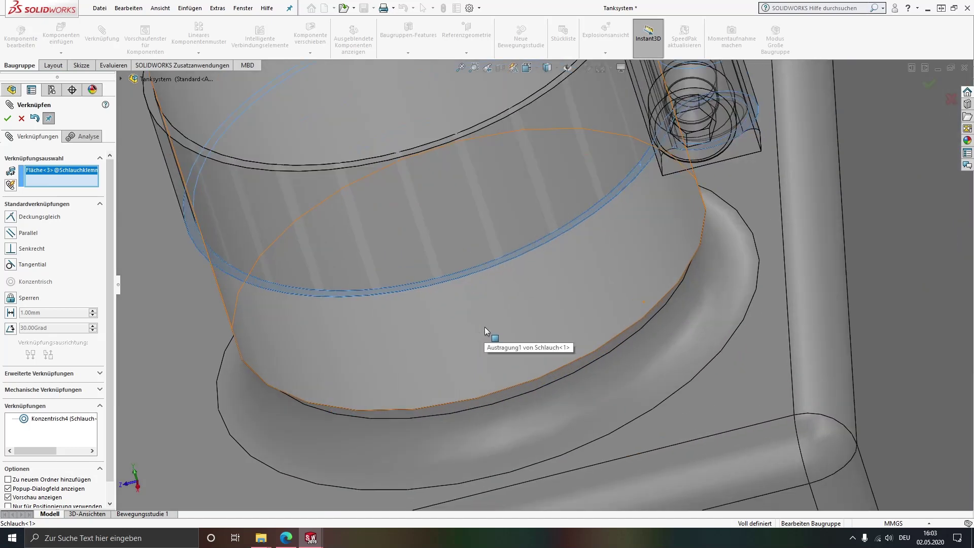
scroll(485, 326, "down", 2)
scroll(498, 285, "down", 2)
scroll(546, 388, "down", 3)
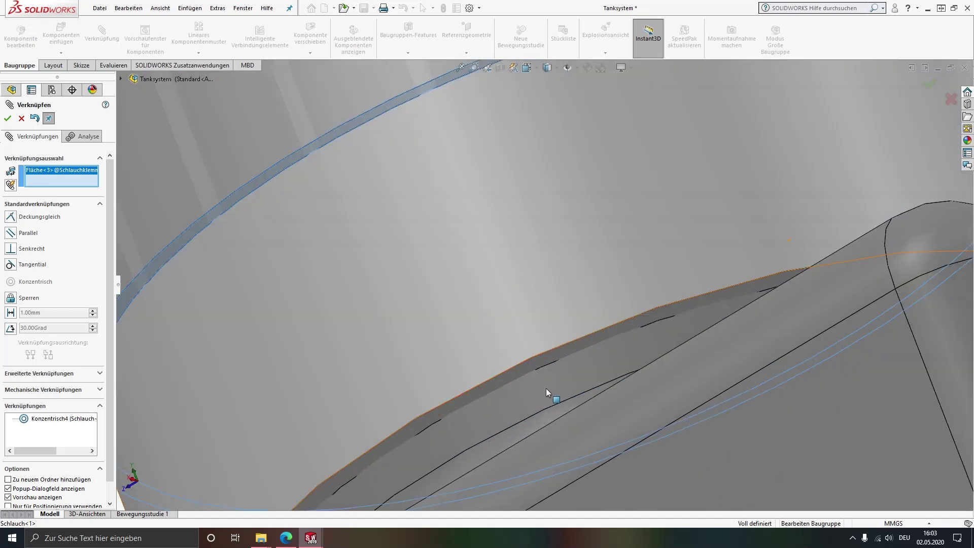
left_click(550, 355)
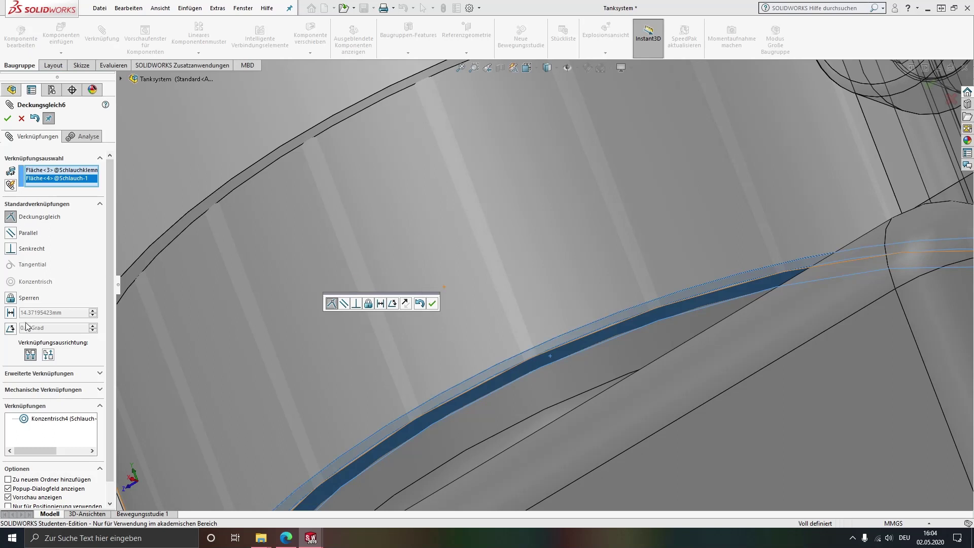
left_click(11, 312)
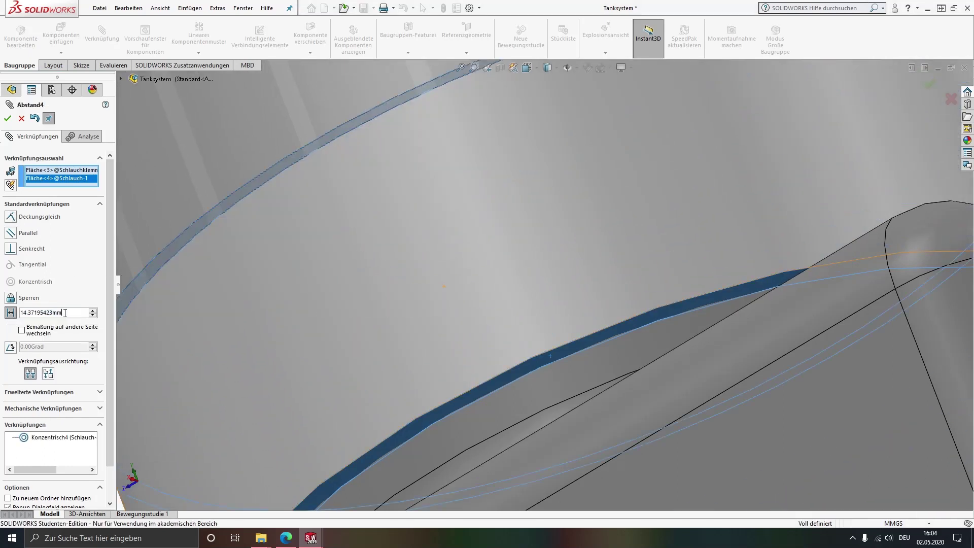
type("5")
key("Return")
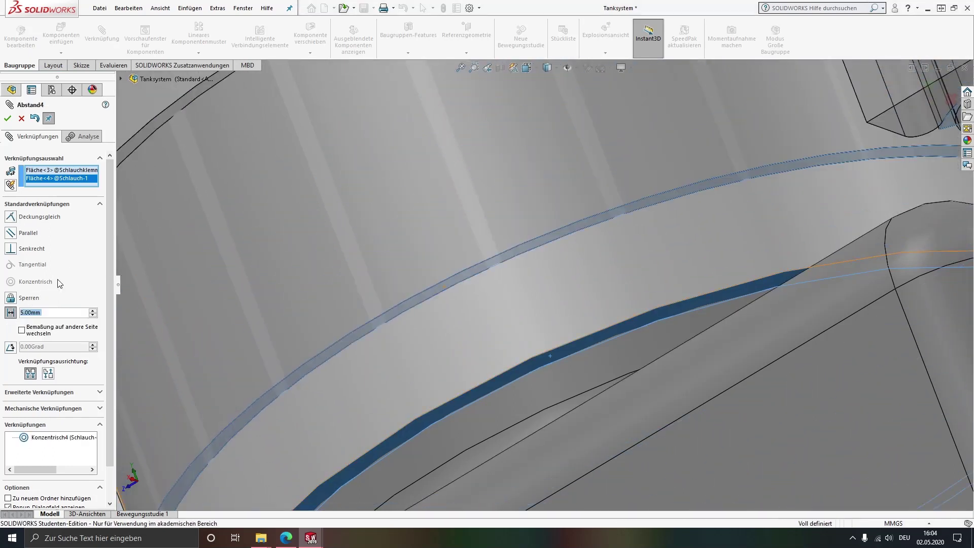
left_click(12, 122)
scroll(576, 217, "up", 5)
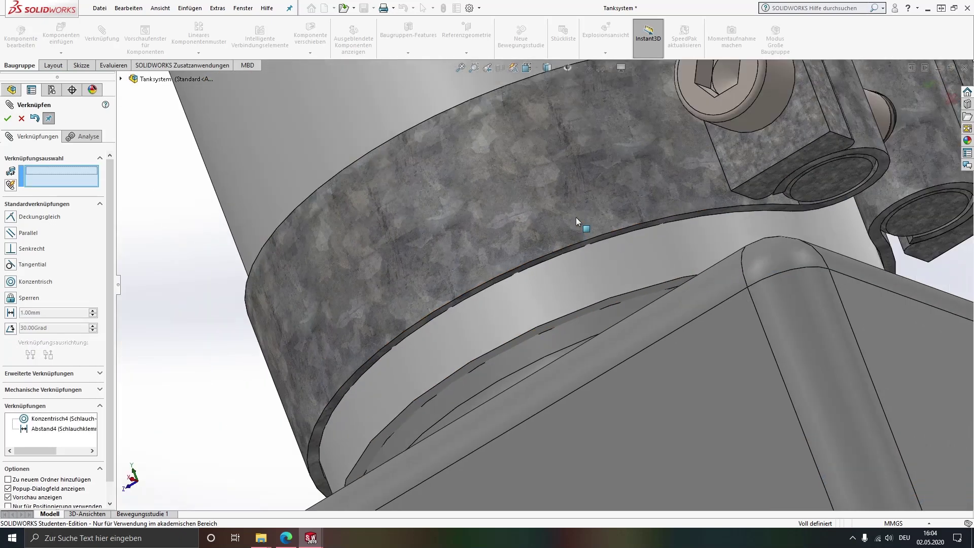
scroll(579, 209, "up", 3)
- Set up a parallel mate between Schlauchklemme<2>'s Ebene oben and the assembly's top plane
middle_click_drag(389, 230, 262, 223)
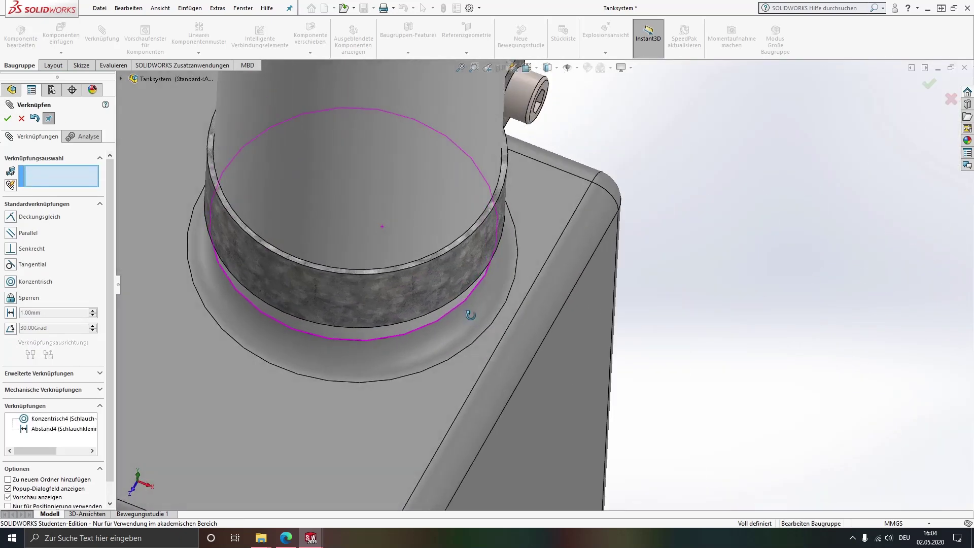
left_click(122, 80)
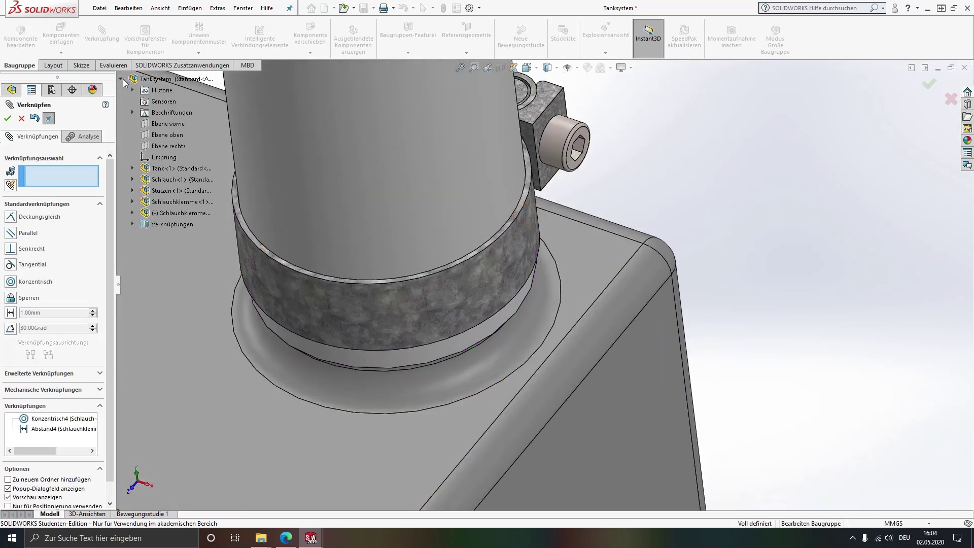
left_click(133, 213)
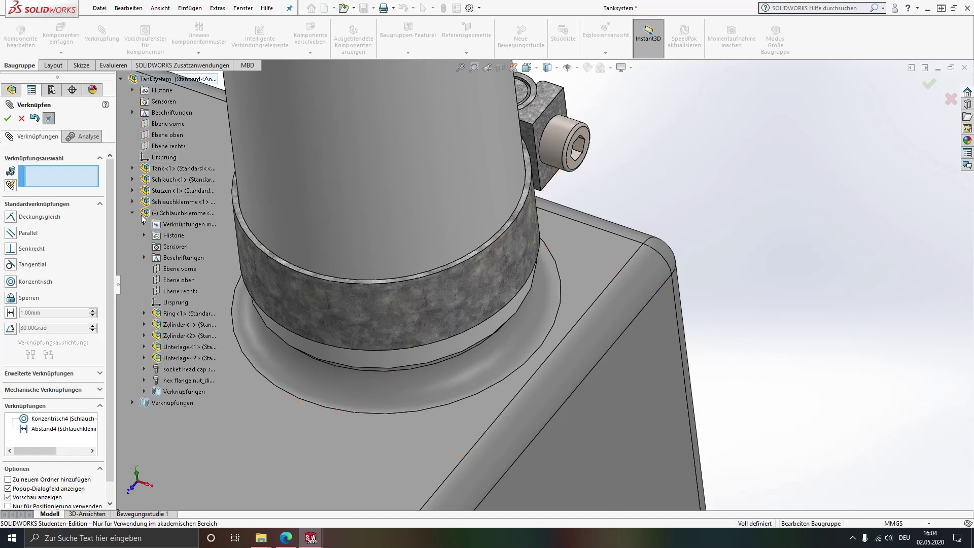
scroll(398, 276, "up", 2)
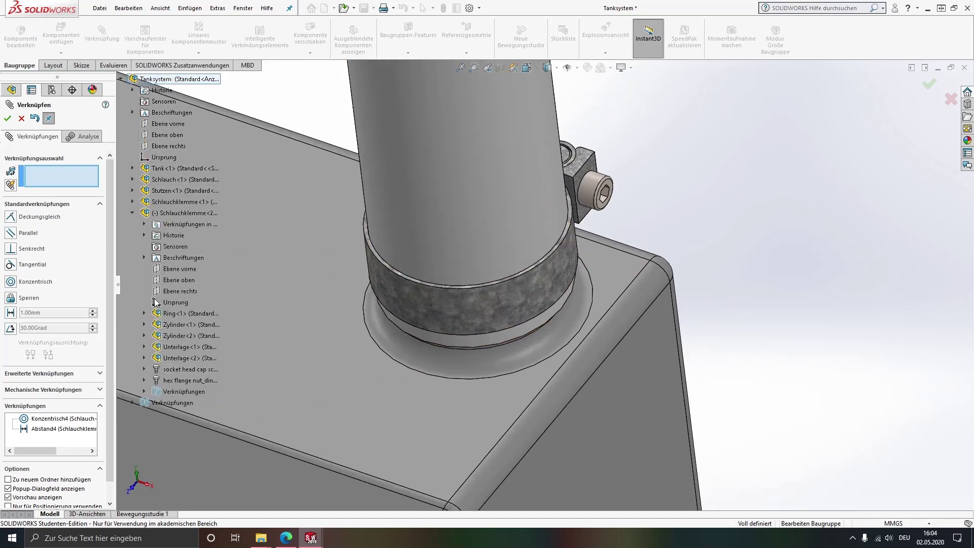
left_click(177, 284)
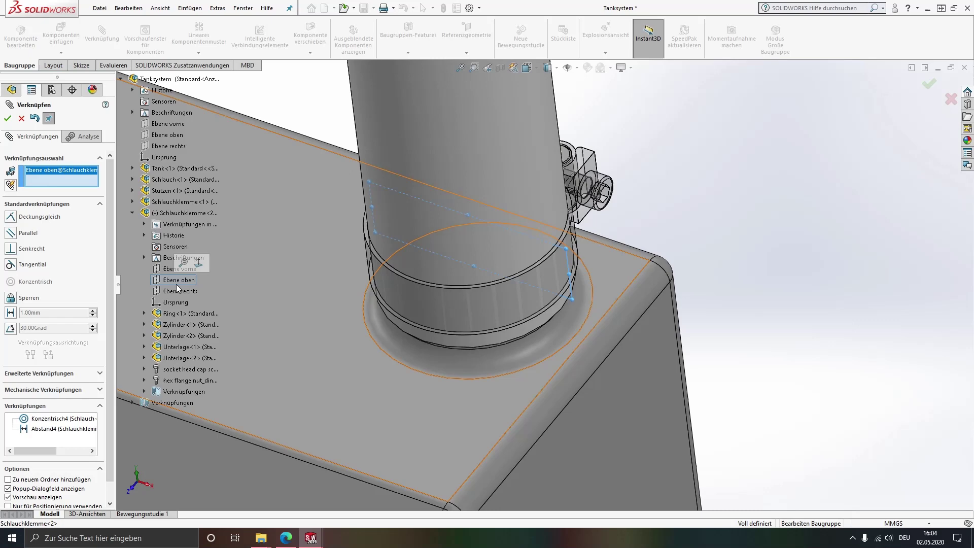
left_click(166, 134)
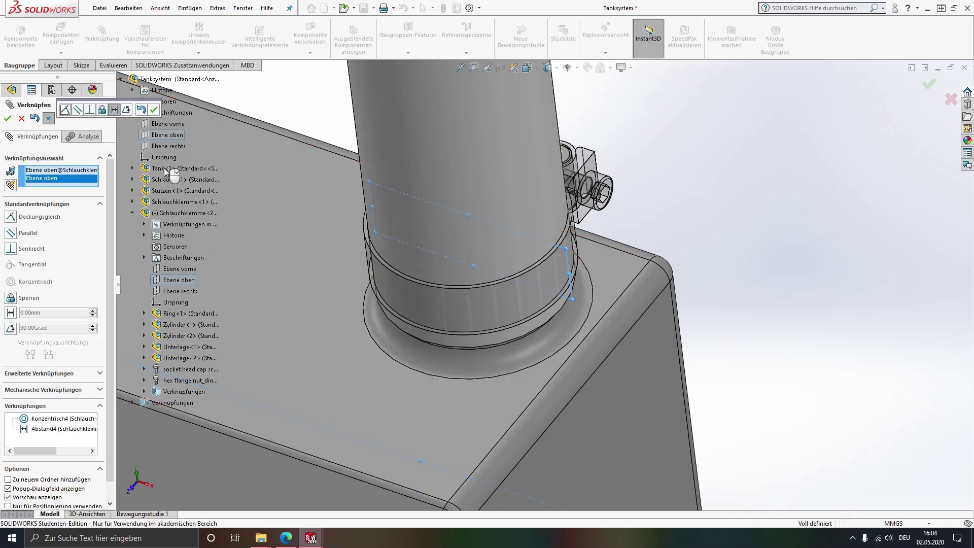
left_click(11, 233)
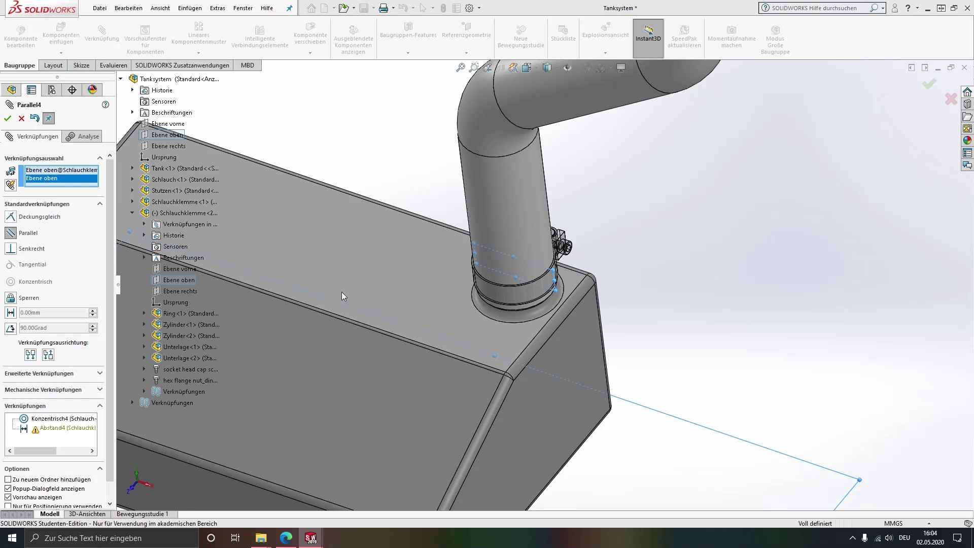
- Swap the partner to the assembly's Ebene vorne and confirm the parallel mate
scroll(437, 308, "down", 5)
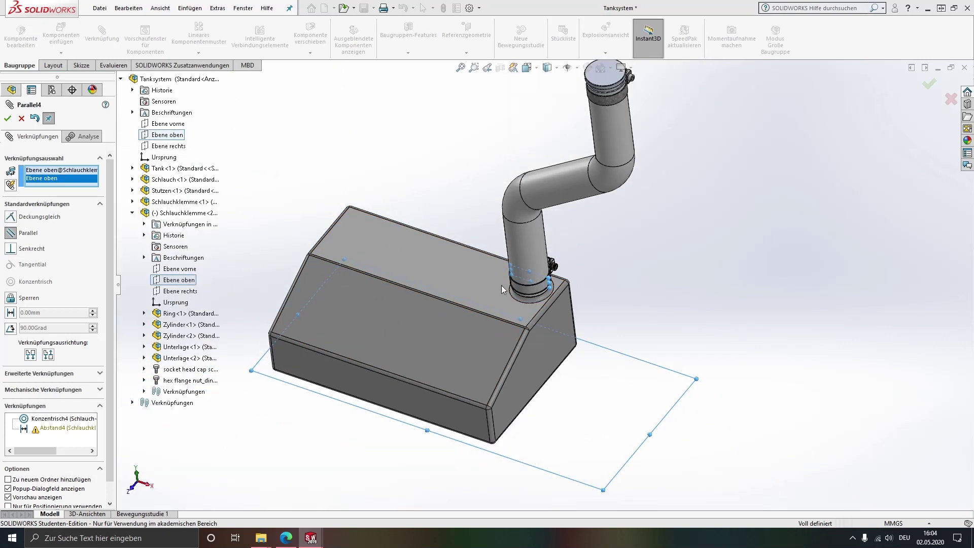
middle_click_drag(562, 294, 412, 282)
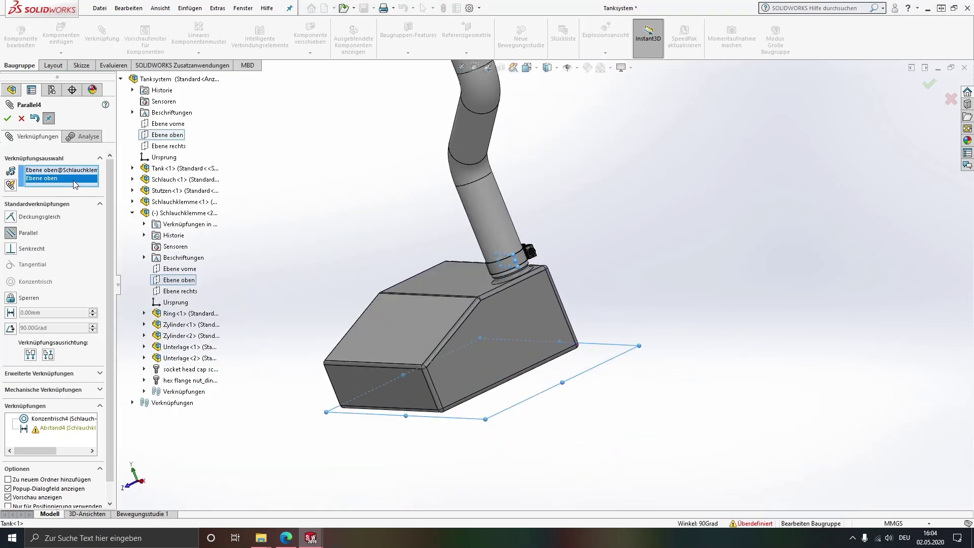
key("Delete")
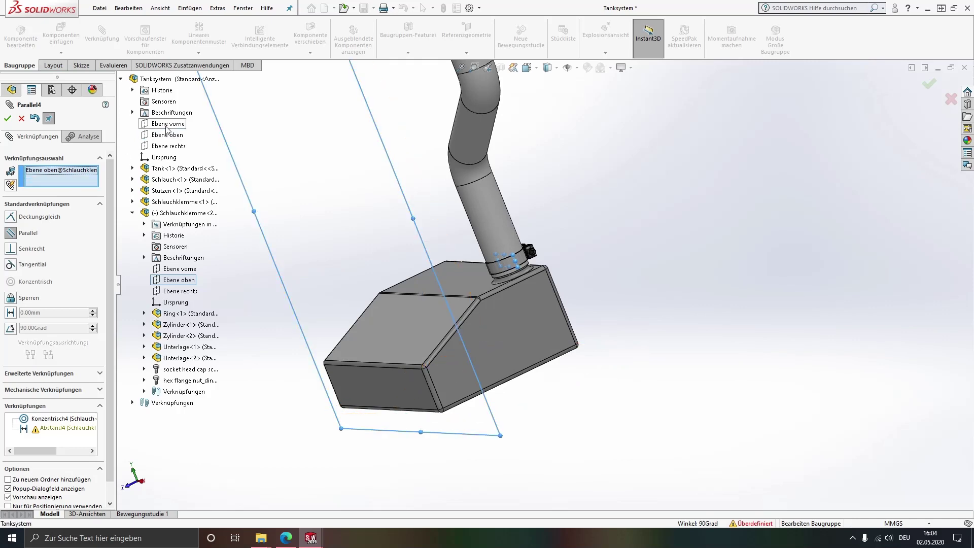
left_click(167, 125)
middle_click_drag(425, 282, 472, 435)
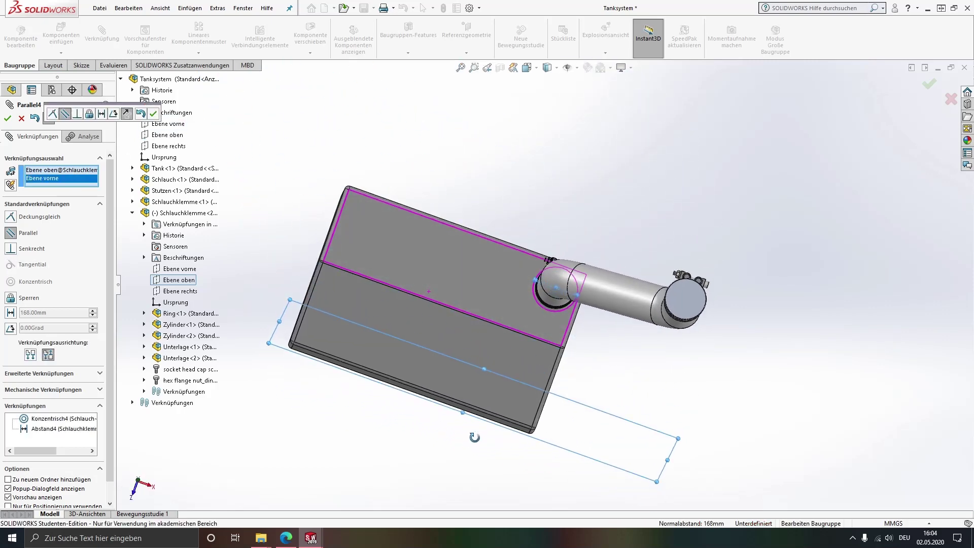
left_click(7, 119)
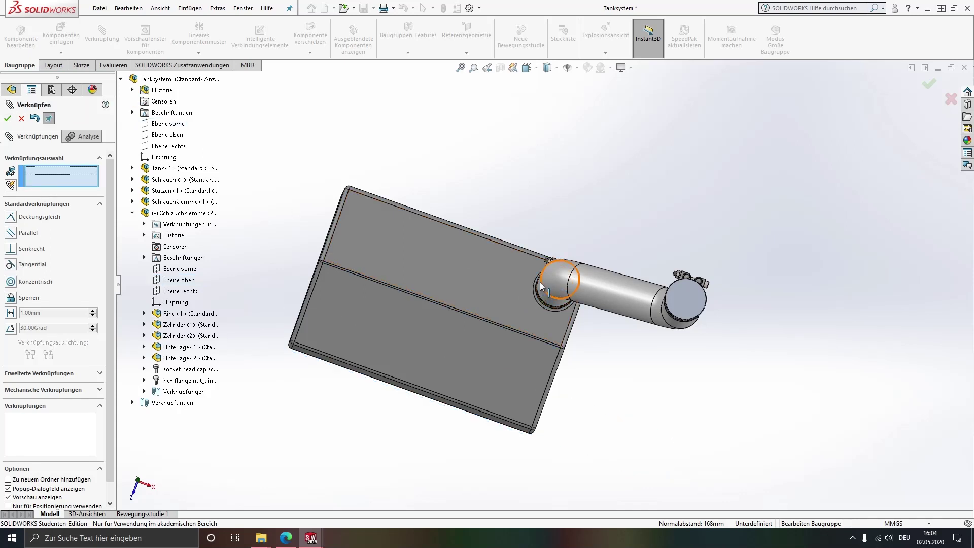
- Close mating, collapse Schlauchklemme<2>, and rebuild and save the Tanksystem assembly
key("Escape")
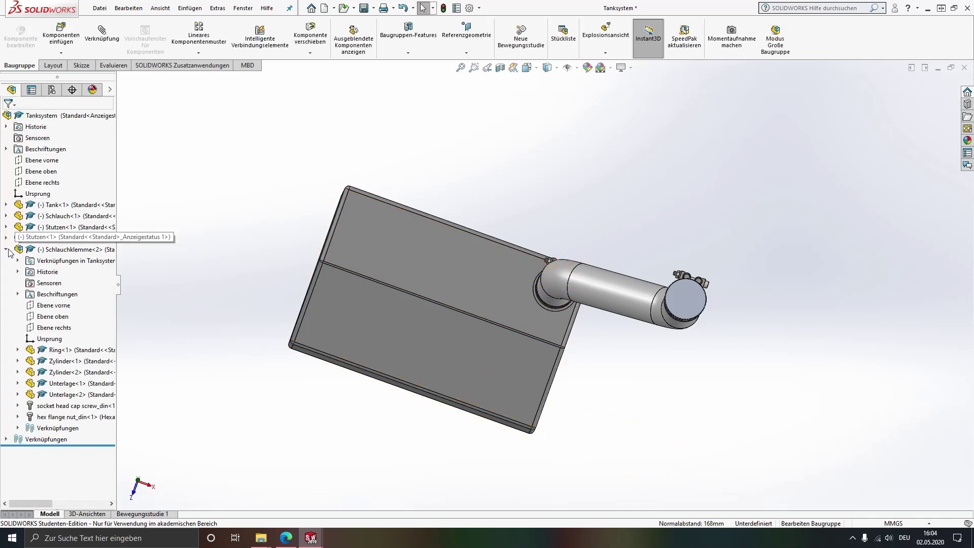
left_click(7, 249)
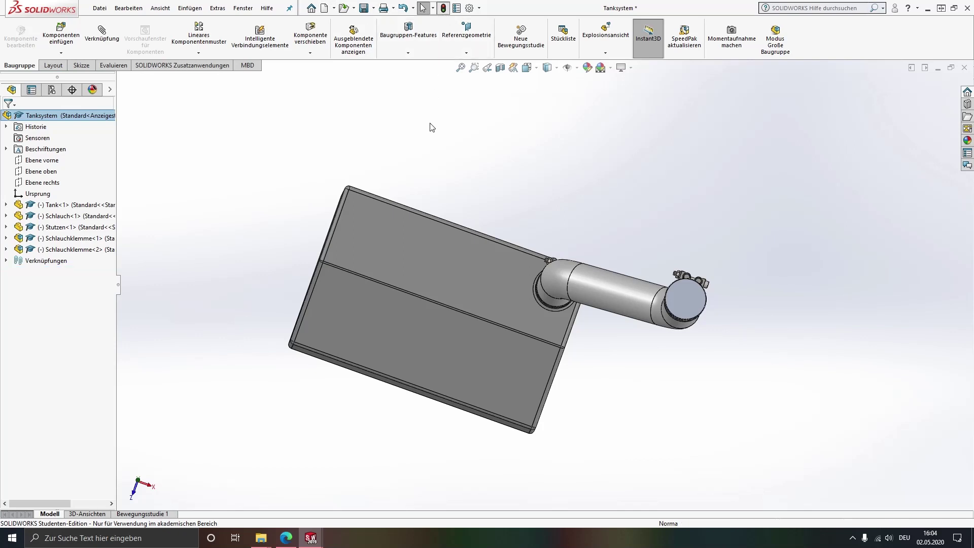
left_click(363, 7)
left_click(502, 233)
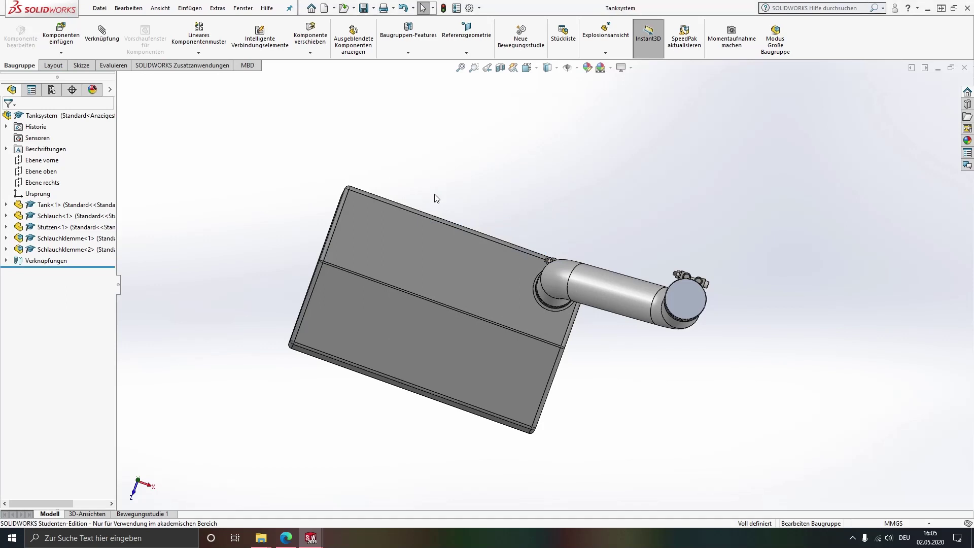
middle_click_drag(436, 245, 449, 254)
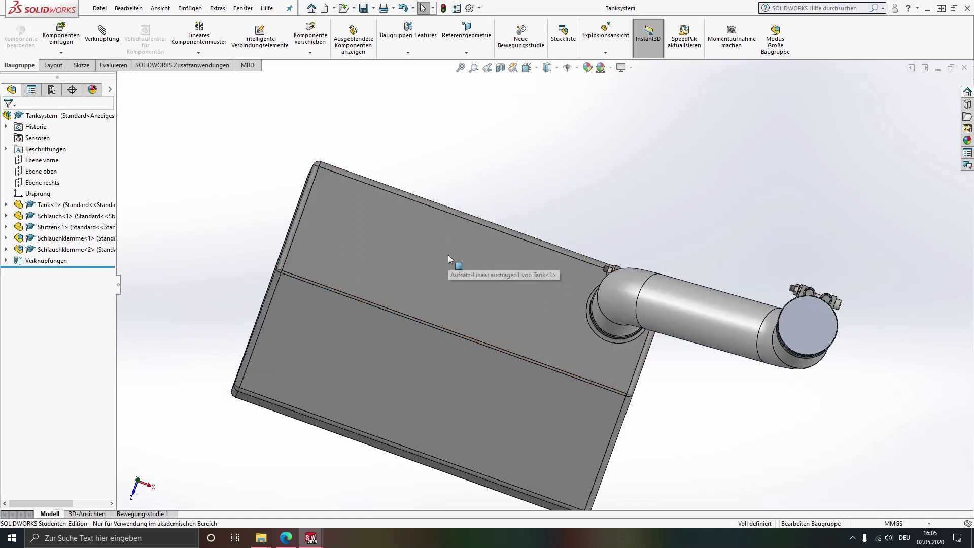
middle_click_drag(530, 337, 529, 263)
scroll(530, 263, "up", 3)
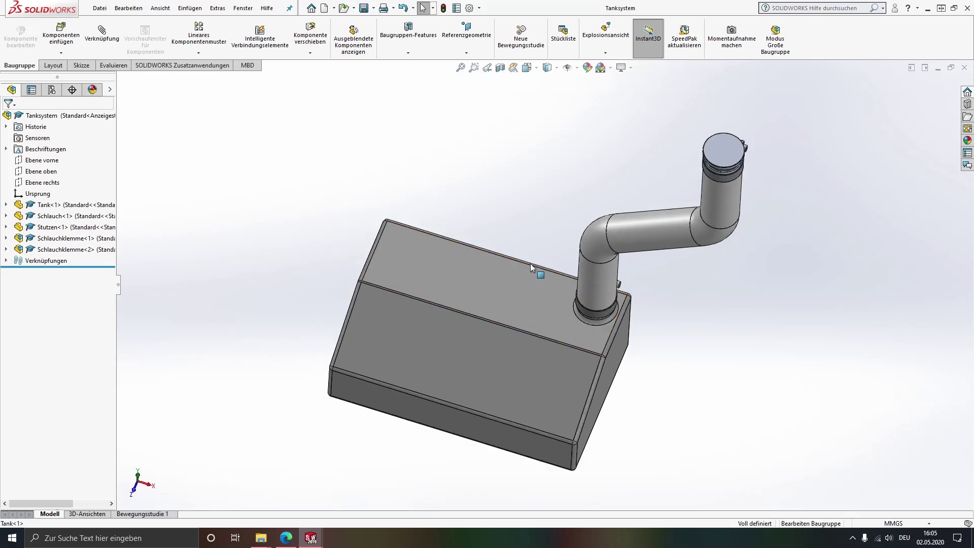